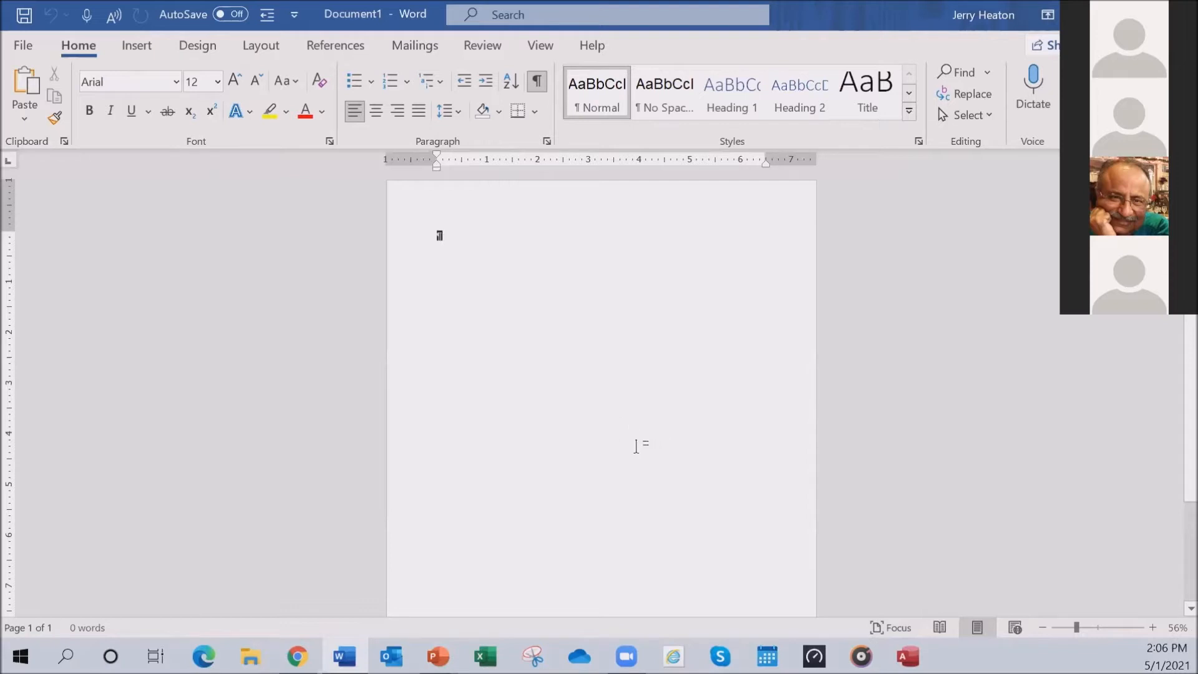
Zoom the blank page in to 136%
{"action": "scroll", "coordinate": [635, 445], "scroll_direction": "up", "scroll_amount": 1, "text": "ctrl"}
{"action": "scroll", "coordinate": [636, 446], "scroll_direction": "up", "scroll_amount": 5, "text": "ctrl"}
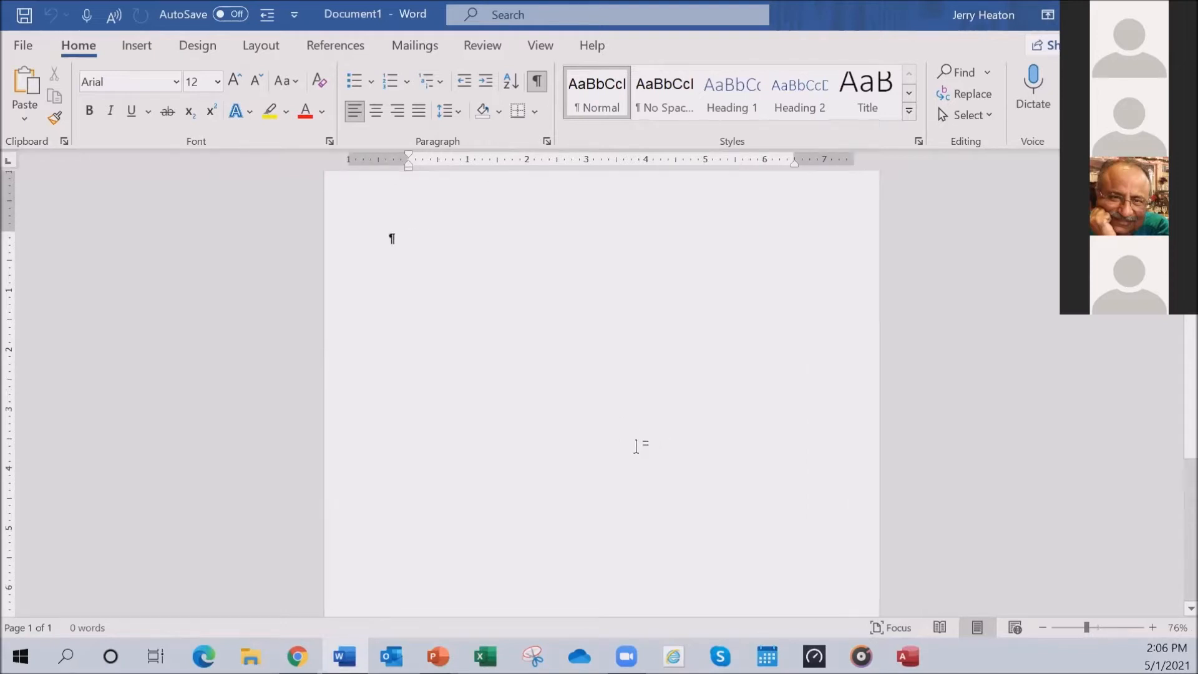
{"action": "scroll", "coordinate": [636, 445], "scroll_direction": "up", "scroll_amount": 2, "text": "ctrl"}
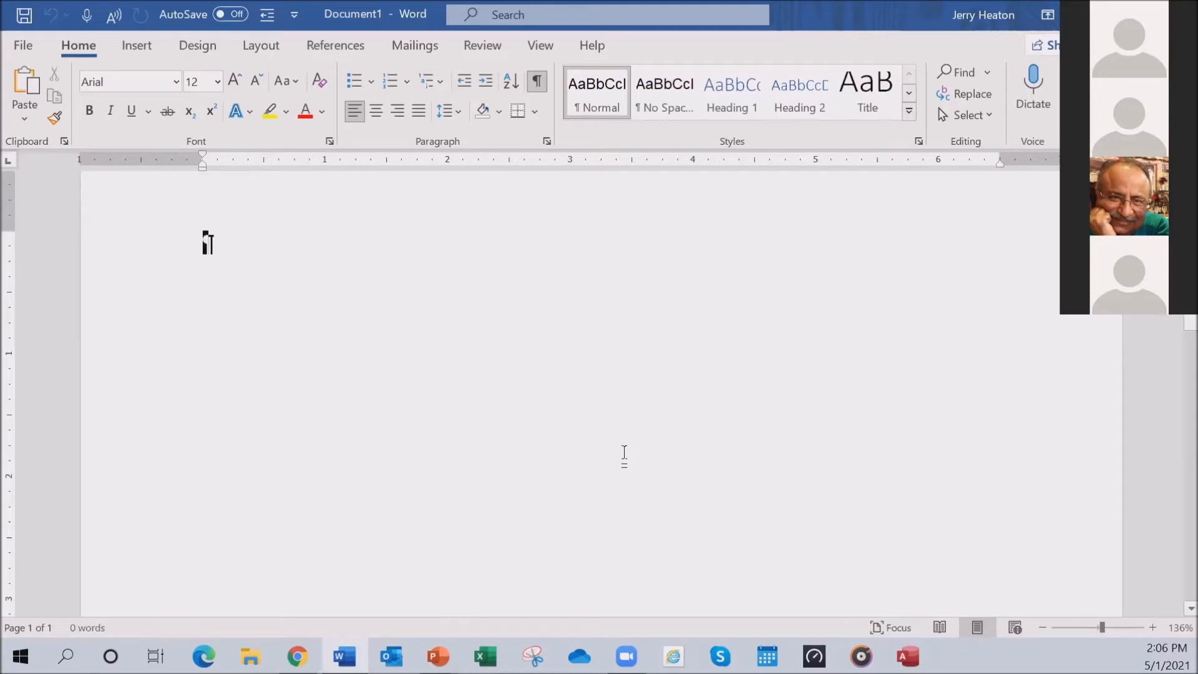
{"action": "left_click", "coordinate": [631, 450]}
{"action": "left_click", "coordinate": [208, 90]}
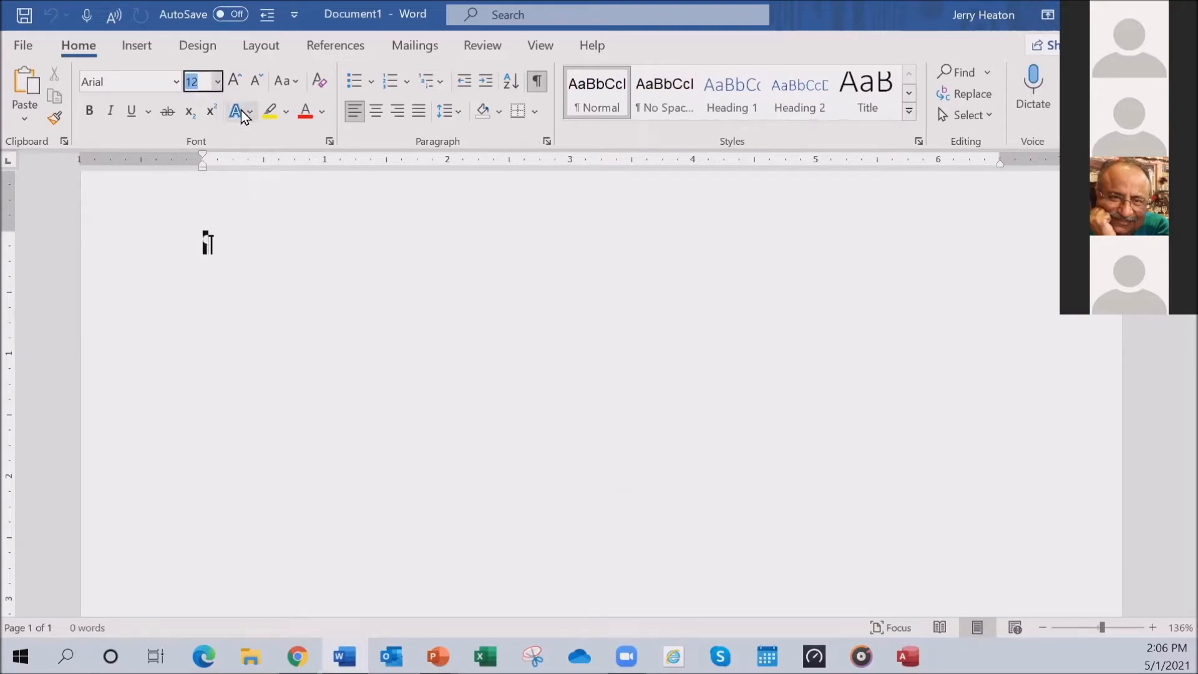
{"action": "left_click", "coordinate": [201, 86]}
{"action": "left_click", "coordinate": [218, 80]}
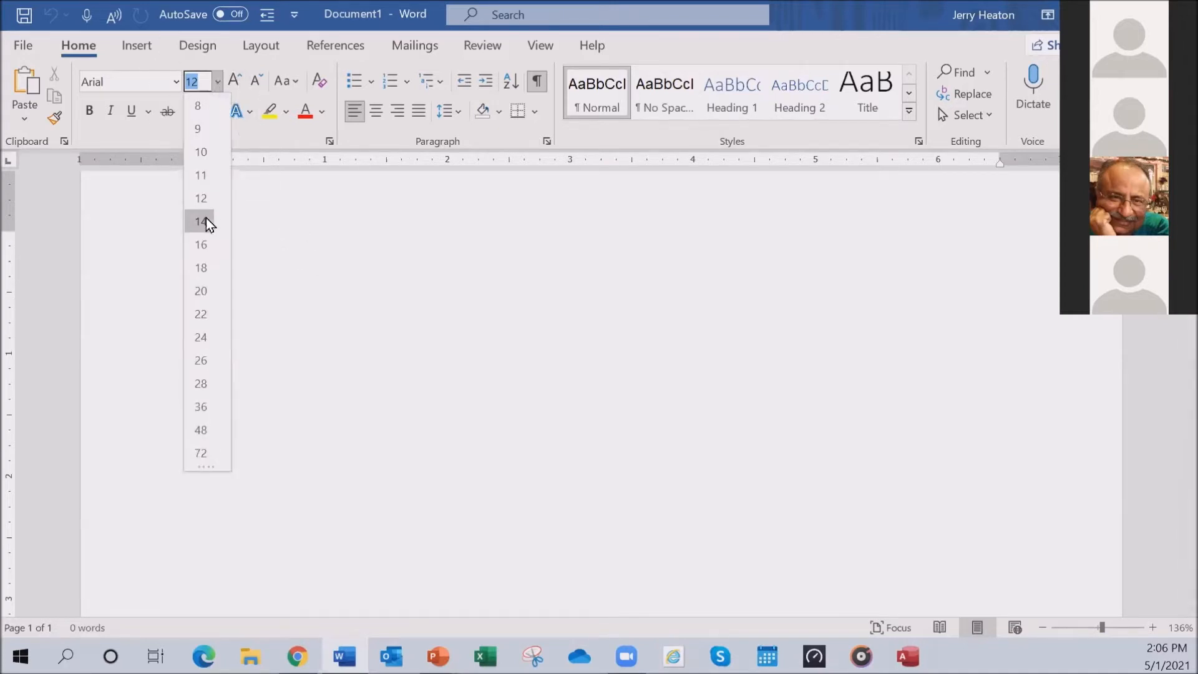
{"action": "left_click", "coordinate": [324, 275]}
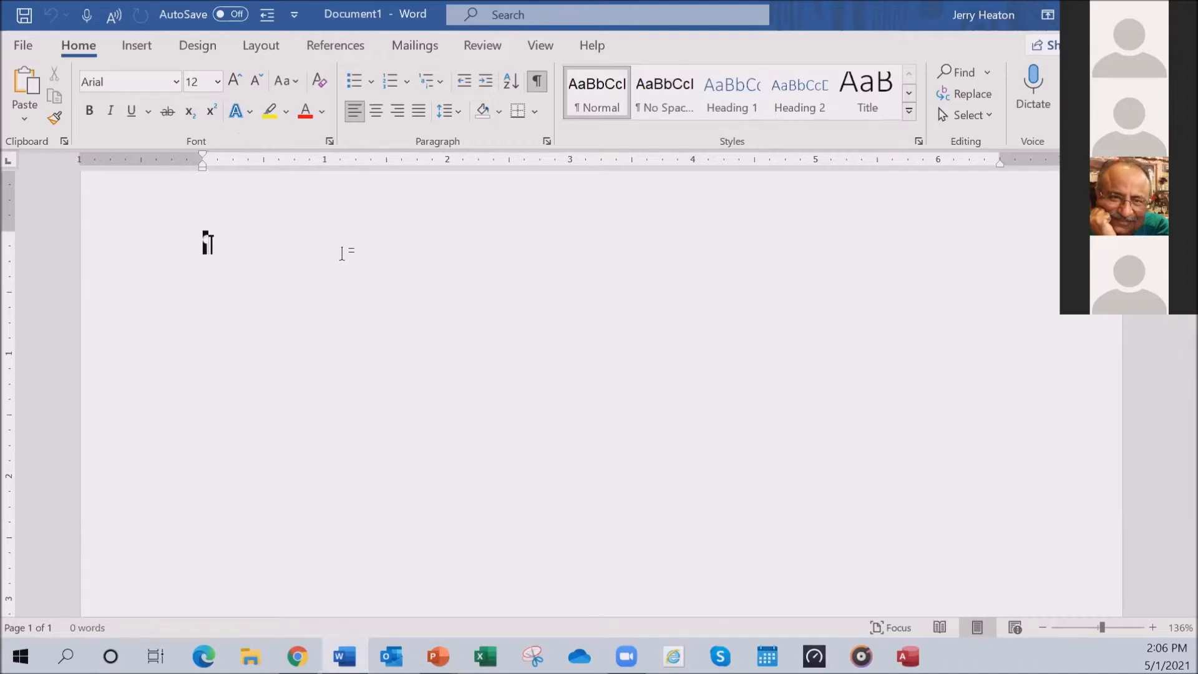
Increase the font size of the empty first paragraph to 20 points
{"action": "key", "text": "ctrl+shift+period"}
{"action": "key", "text": "ctrl+shift+period"}
{"action": "key", "text": "ctrl+shift+period"}
{"action": "key", "text": "ctrl+shift+period"}
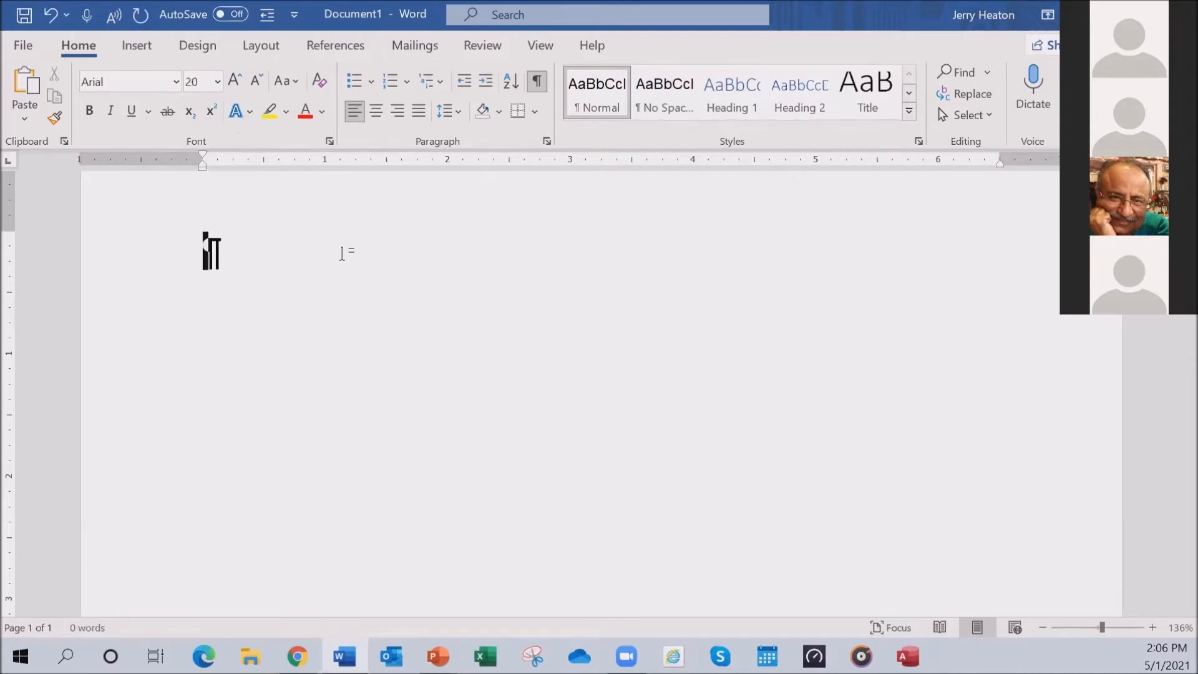
Enlarge the empty paragraph's font size further, up to 72 points
{"action": "key", "text": "ctrl+shift+period"}
{"action": "key", "text": "ctrl+shift+period"}
{"action": "key", "text": "ctrl+shift+period"}
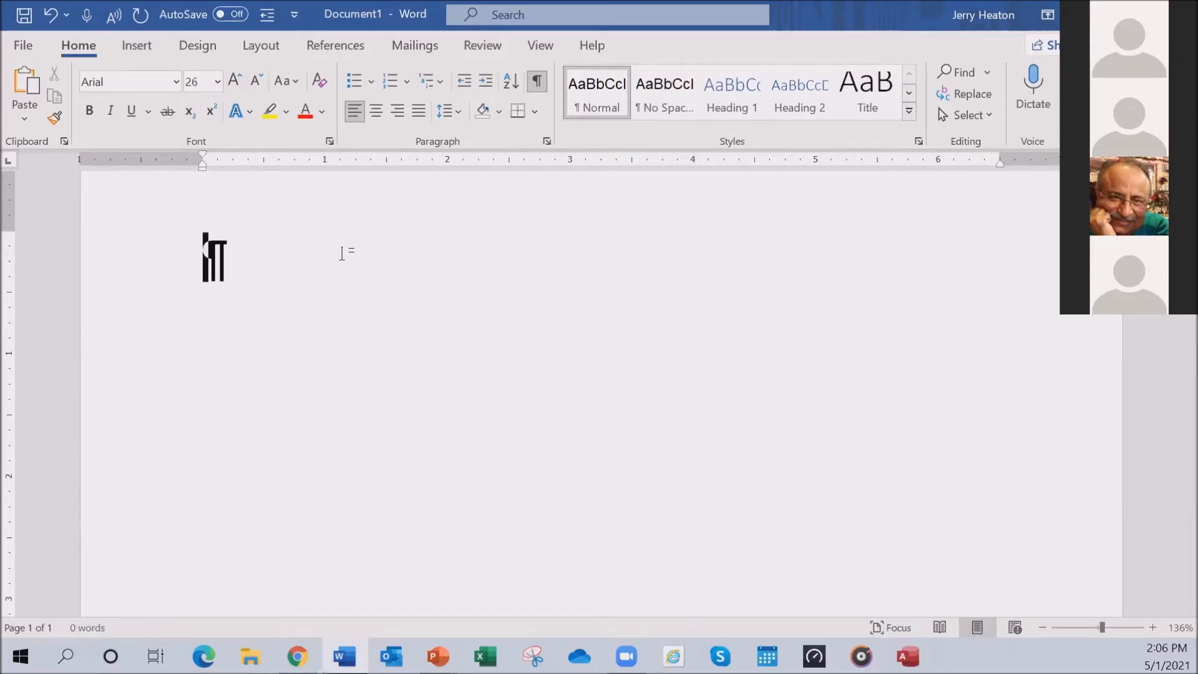
{"action": "key", "text": "ctrl+shift+period"}
{"action": "key", "text": "ctrl+shift+period"}
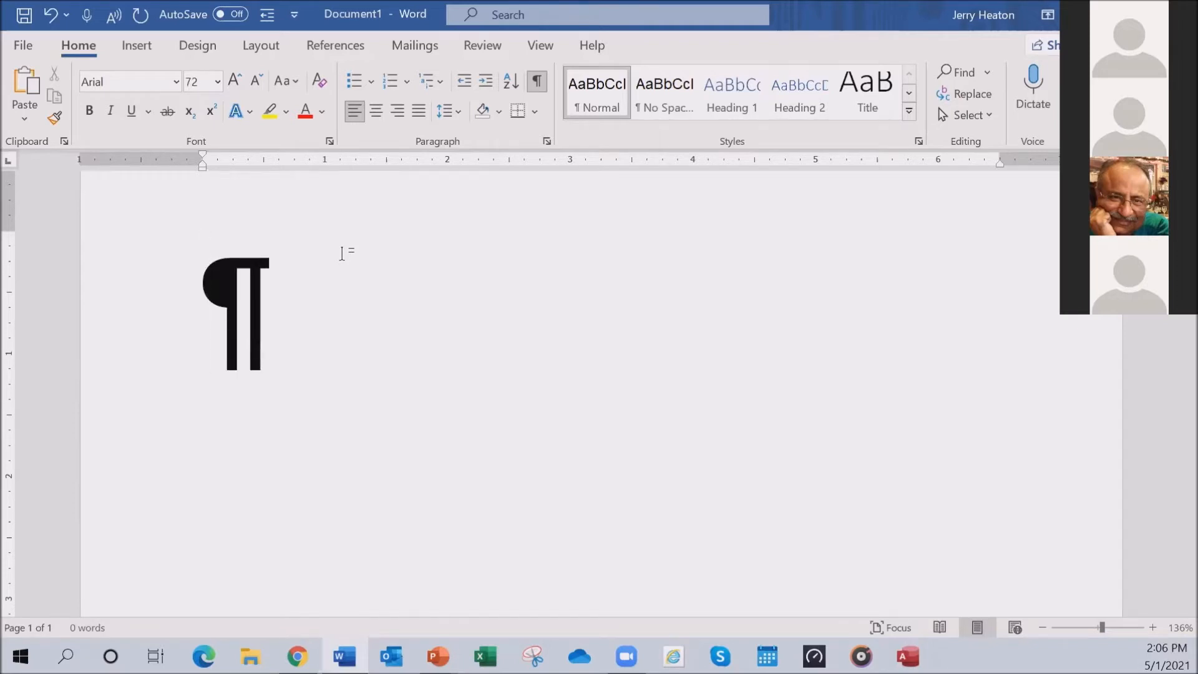
Reduce the empty paragraph's font size to 20 points again
{"action": "key", "text": "ctrl+shift+comma"}
{"action": "key", "text": "ctrl+shift+comma"}
{"action": "key", "text": "ctrl+shift+comma"}
{"action": "key", "text": "ctrl+shift+comma"}
{"action": "key", "text": "ctrl+shift+comma"}
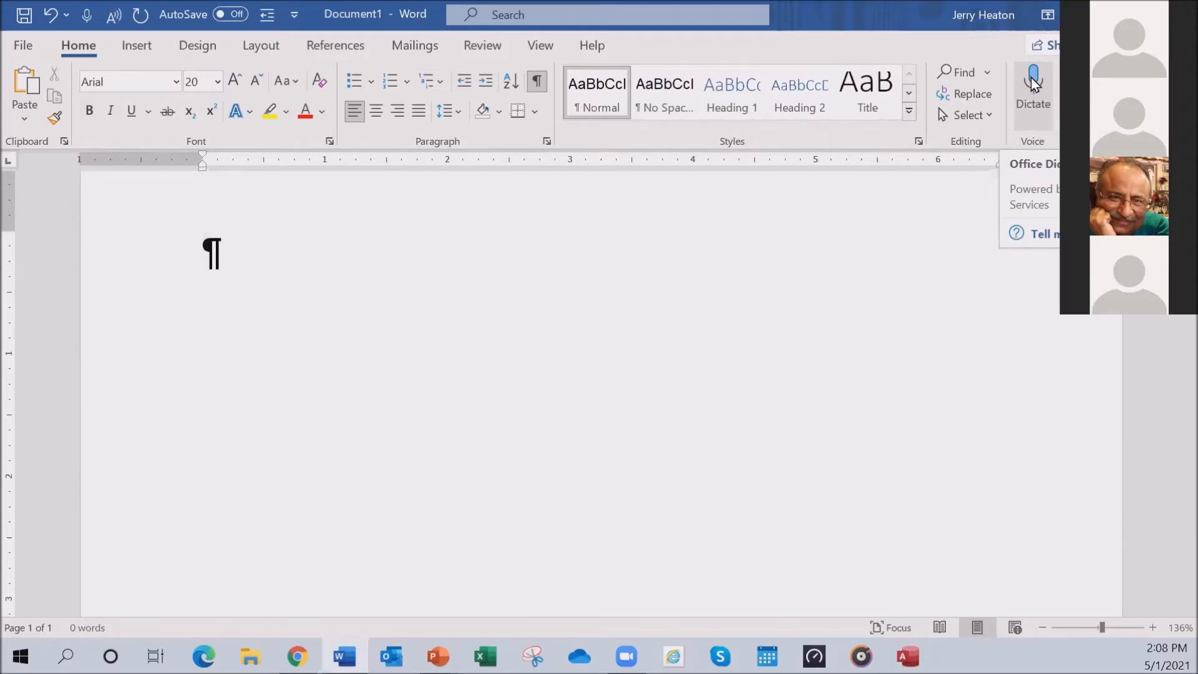
Dictate text about the Central Kentucky Computer Society, its newsletter, workshop room and classroom, with the dictation controls moved aside, and stop dictation
{"action": "left_click", "coordinate": [1033, 81]}
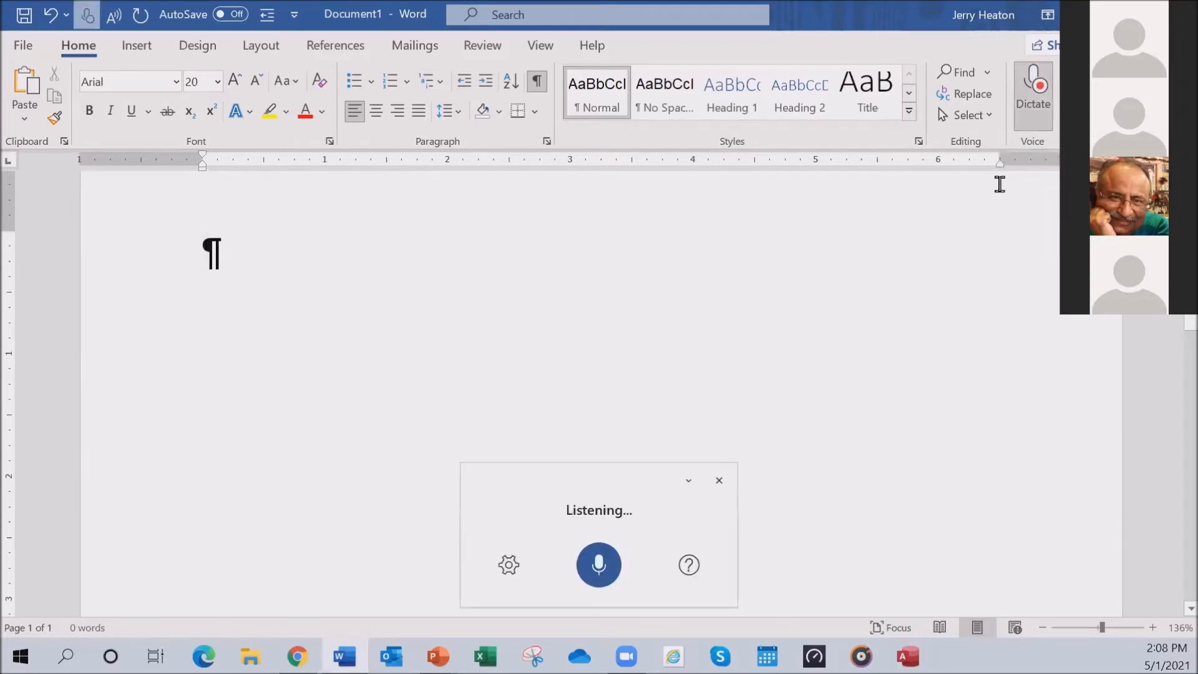
{"action": "left_click_drag", "start_coordinate": [546, 476], "coordinate": [0, 169]}
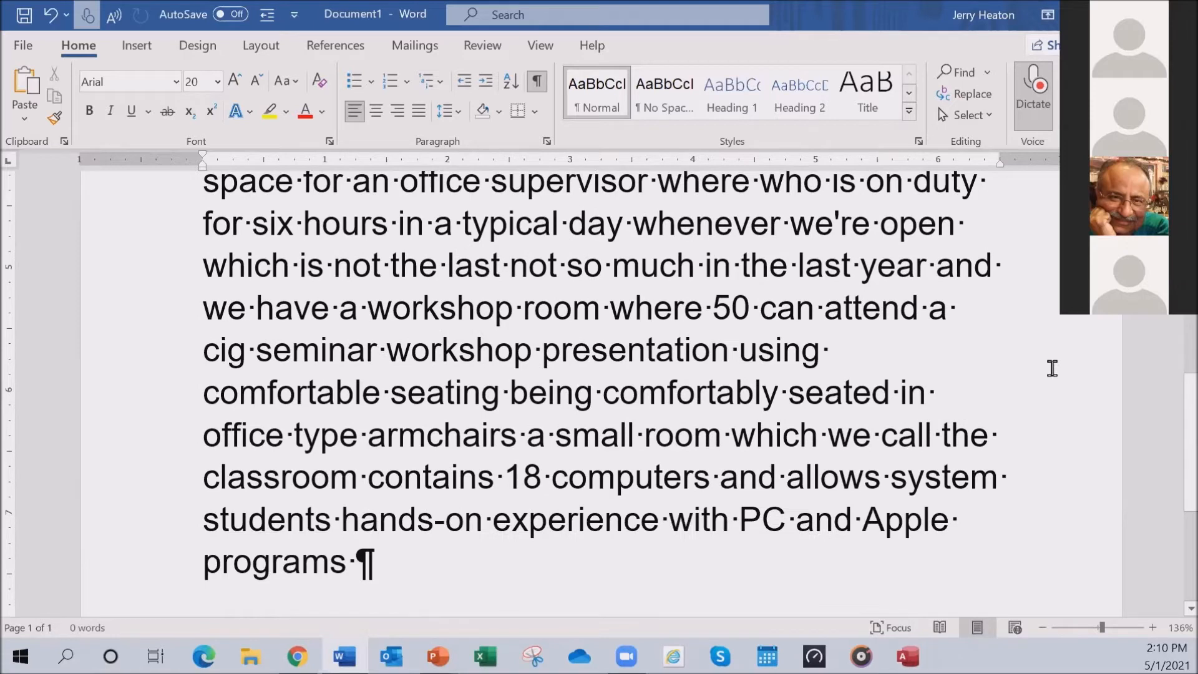
{"action": "left_click", "coordinate": [1036, 87]}
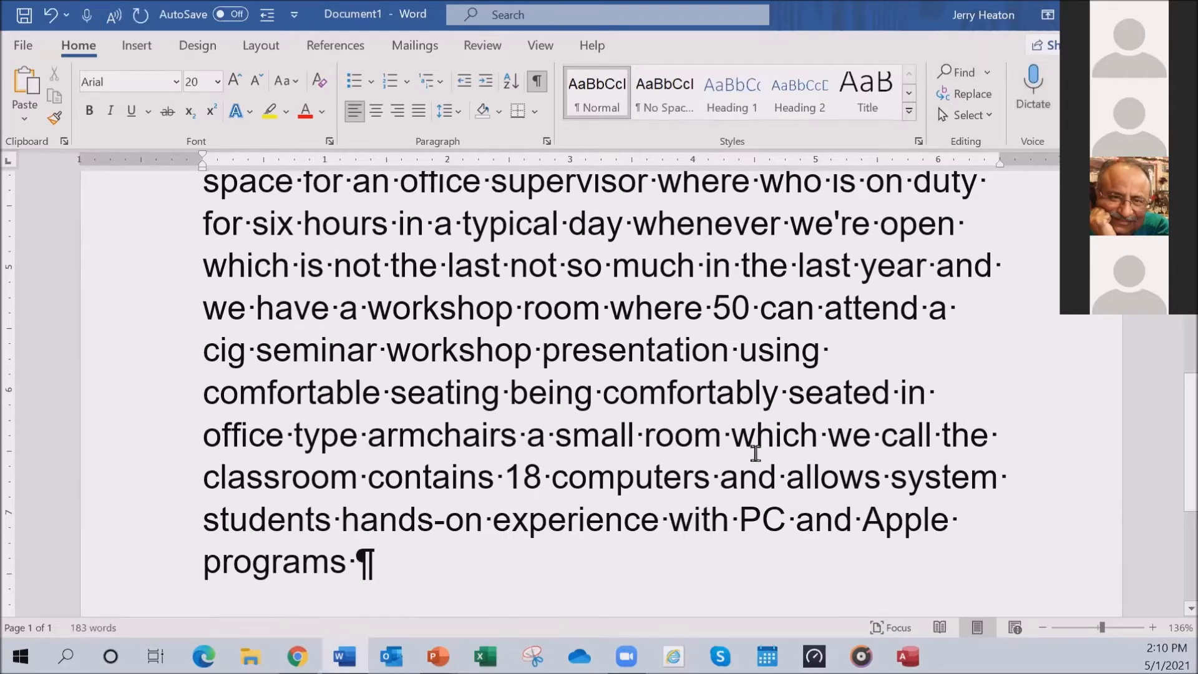
Bring the dictation controls into view over the text and move them back out of the way
{"action": "left_click", "coordinate": [1031, 79]}
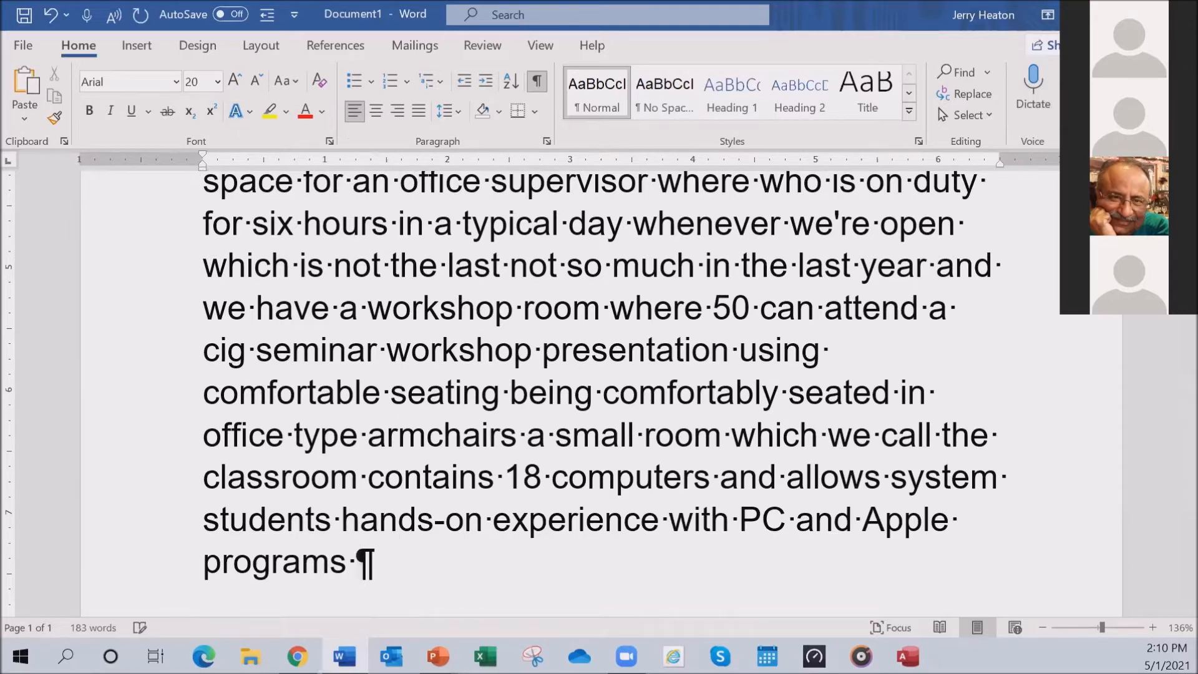
{"action": "left_click_drag", "start_coordinate": [1, 149], "coordinate": [512, 163]}
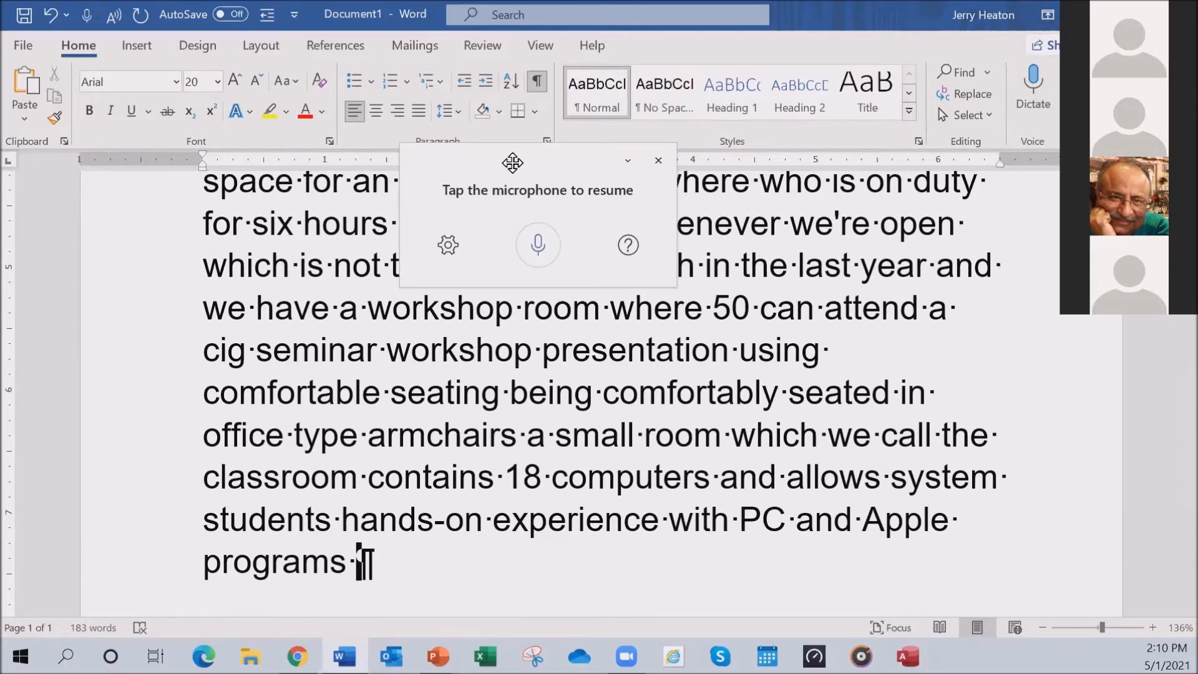
{"action": "left_click_drag", "start_coordinate": [512, 163], "coordinate": [1, 134]}
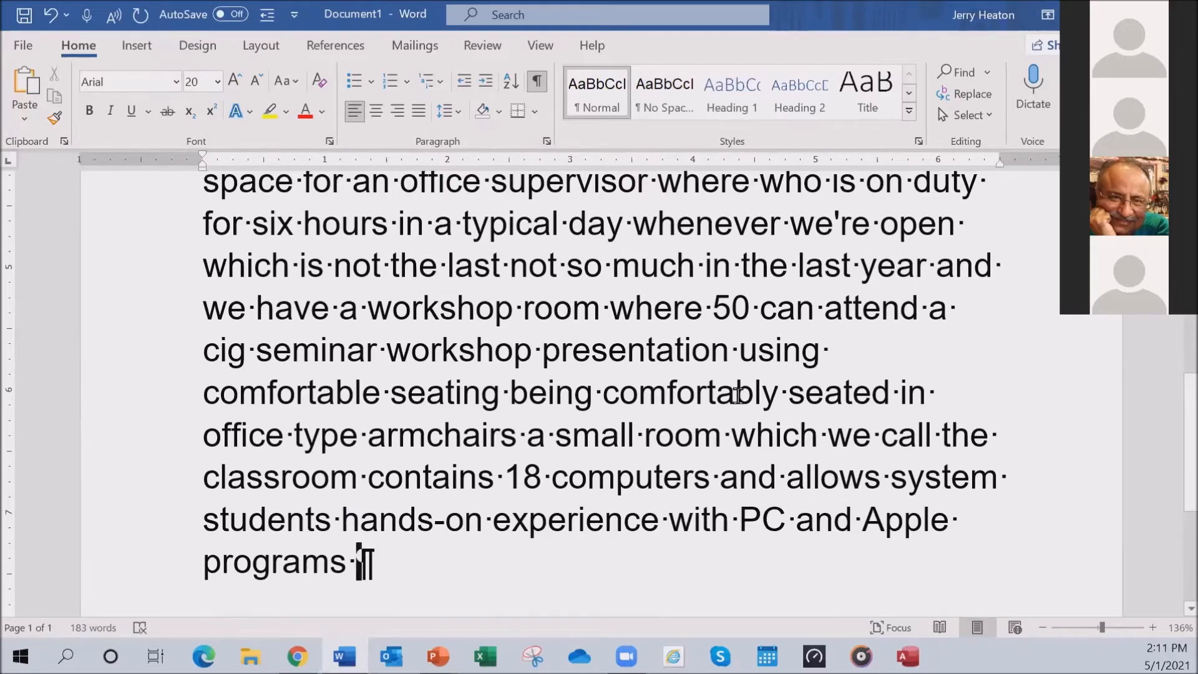
Change the case of "central Kentucky computer society" in the first sentence so that each word is capitalized
{"action": "scroll", "coordinate": [737, 394], "scroll_direction": "up", "scroll_amount": 10}
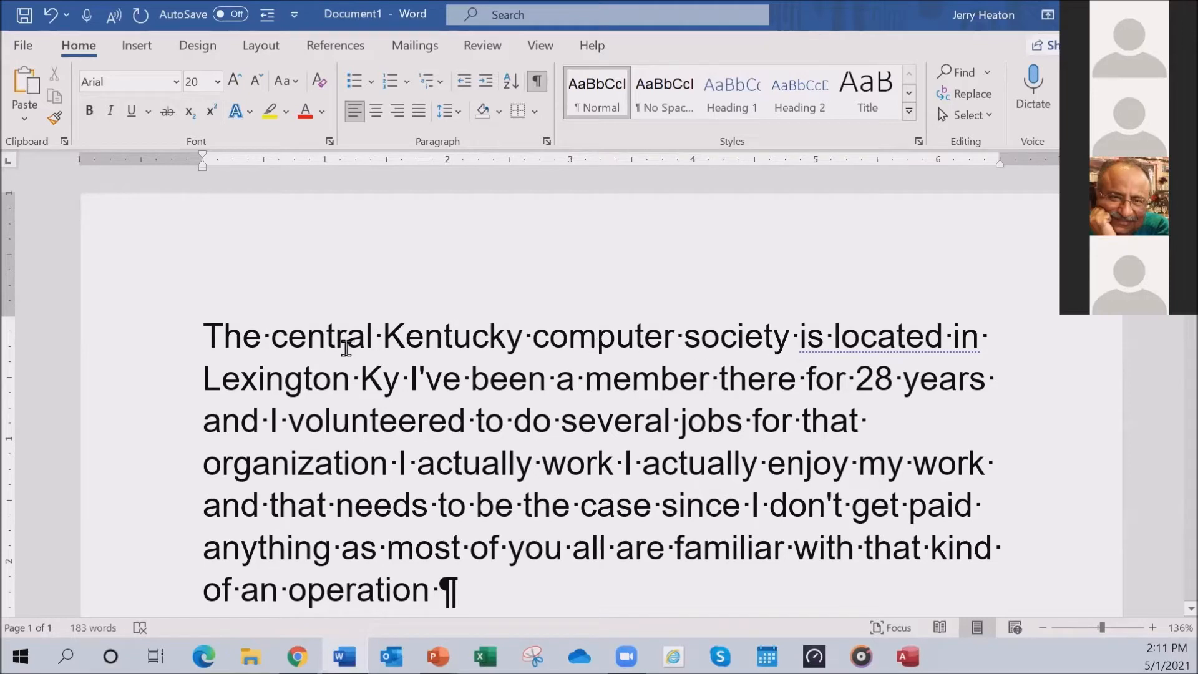
{"action": "left_click_drag", "start_coordinate": [272, 342], "coordinate": [766, 337]}
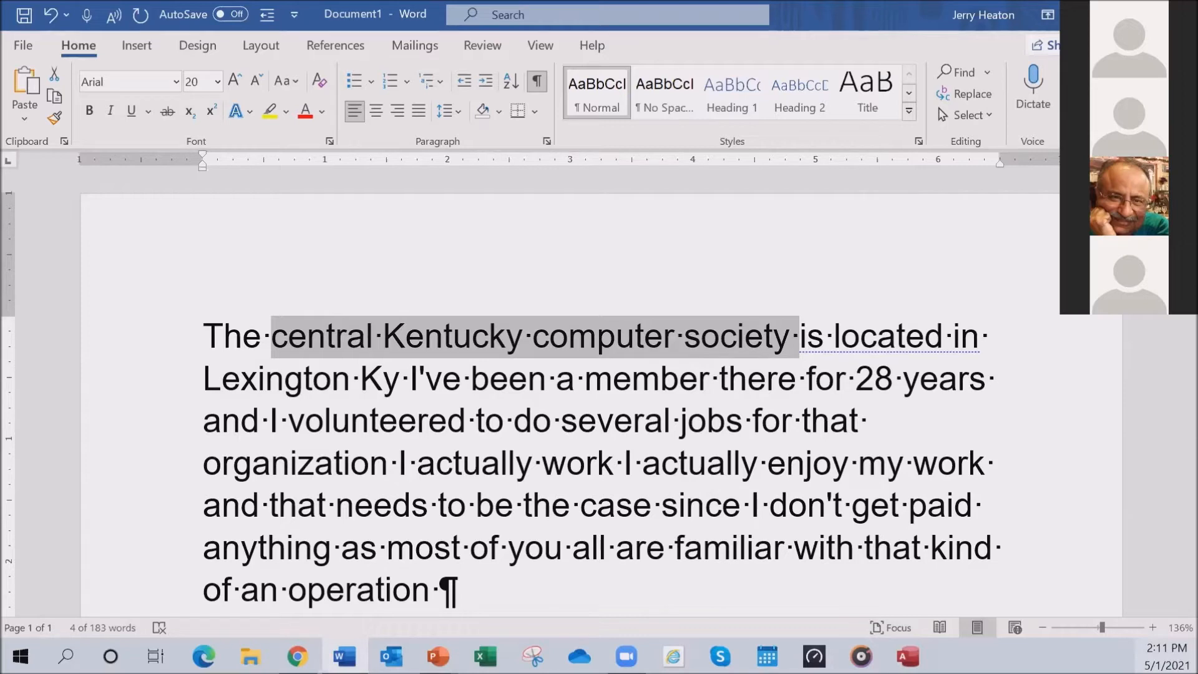
{"action": "key", "text": "shift+F3"}
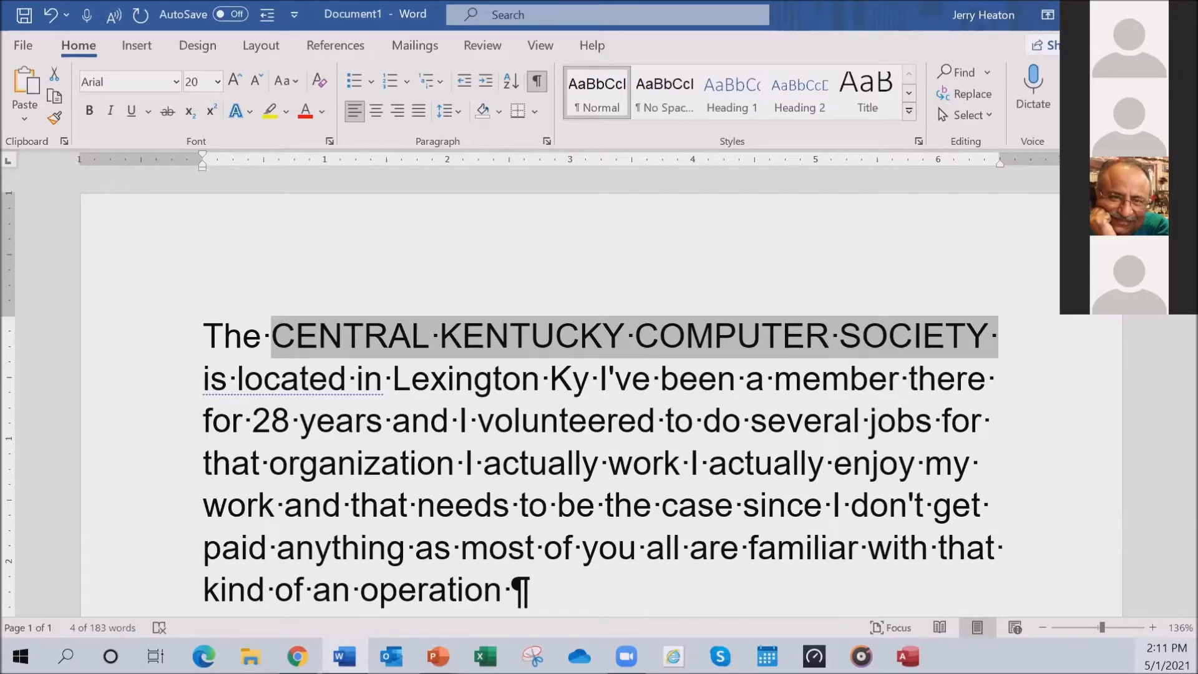
{"action": "key", "text": "shift+F3"}
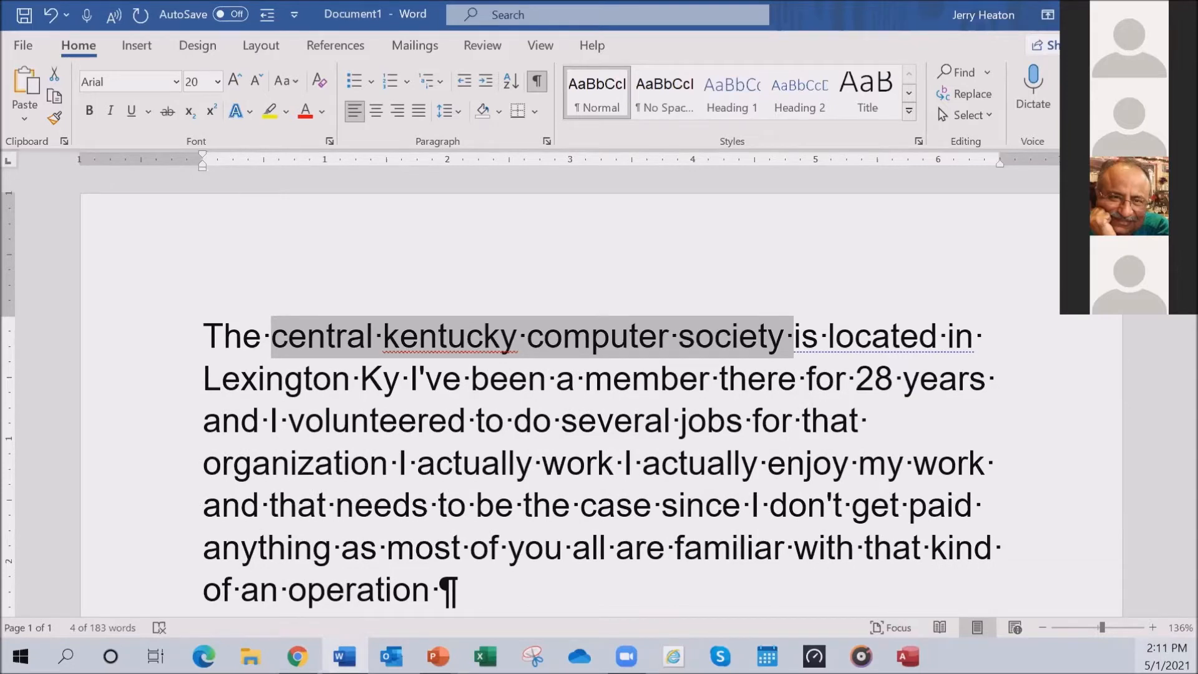
{"action": "key", "text": "shift+F3"}
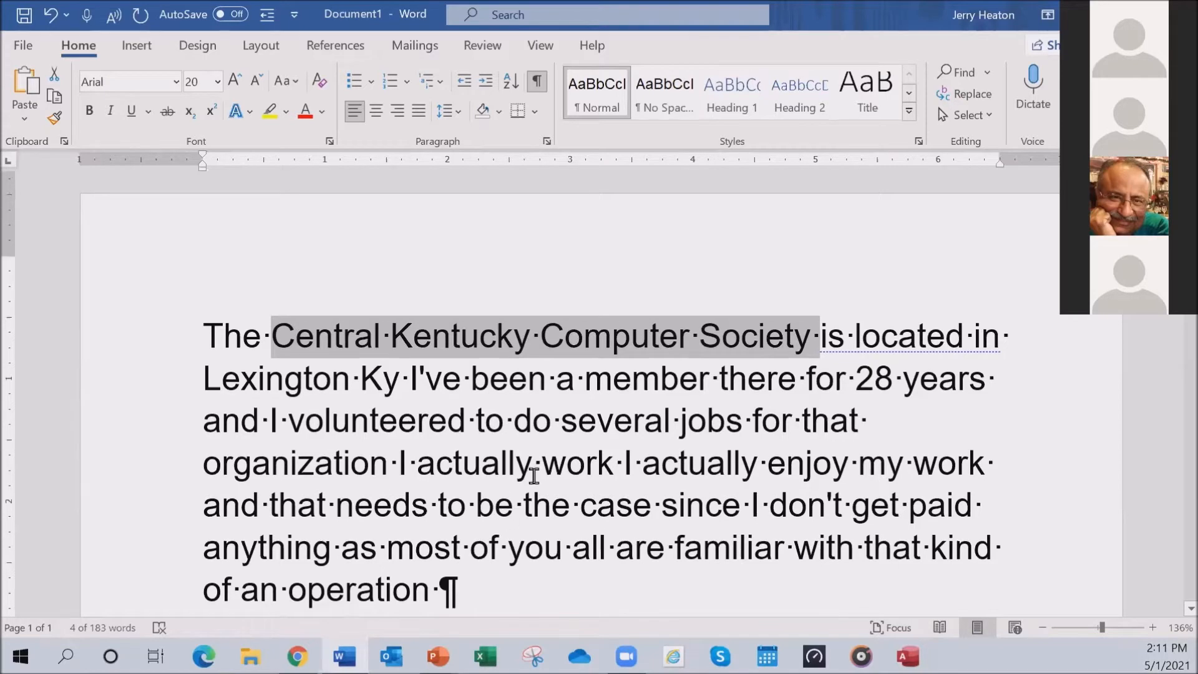
Add a period after "organization" in the first paragraph and delete the repeated words "work I actually" in the sentence following it
{"action": "scroll", "coordinate": [552, 438], "scroll_direction": "down", "scroll_amount": 2}
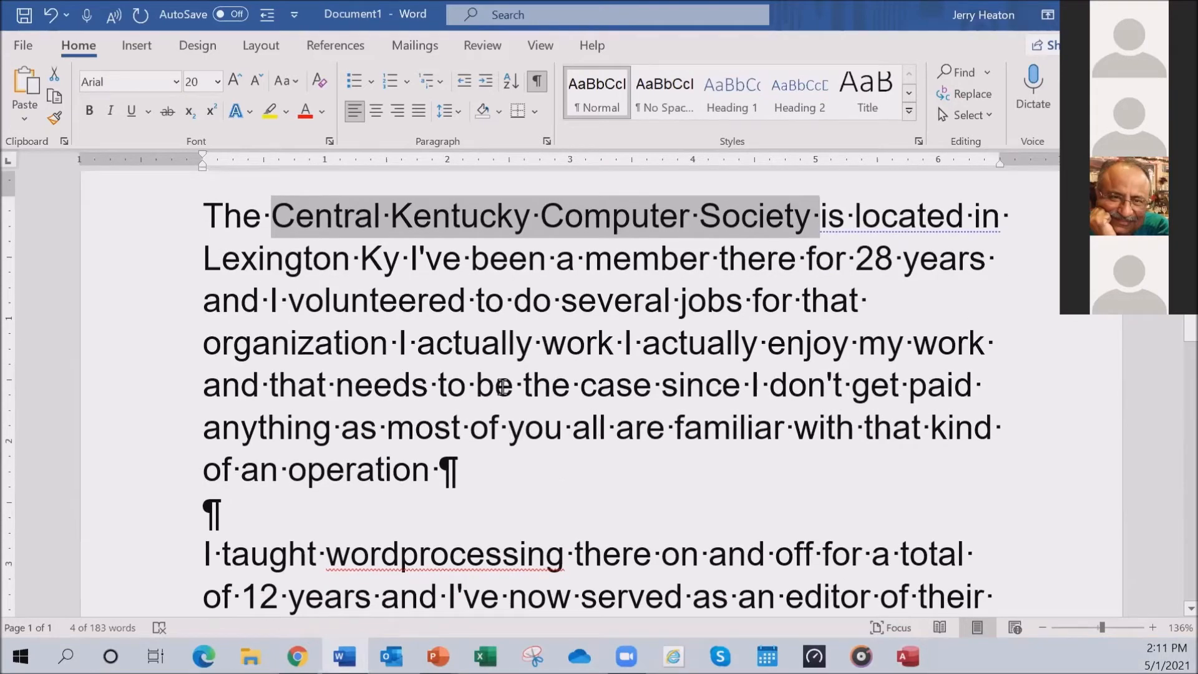
{"action": "left_click", "coordinate": [387, 344]}
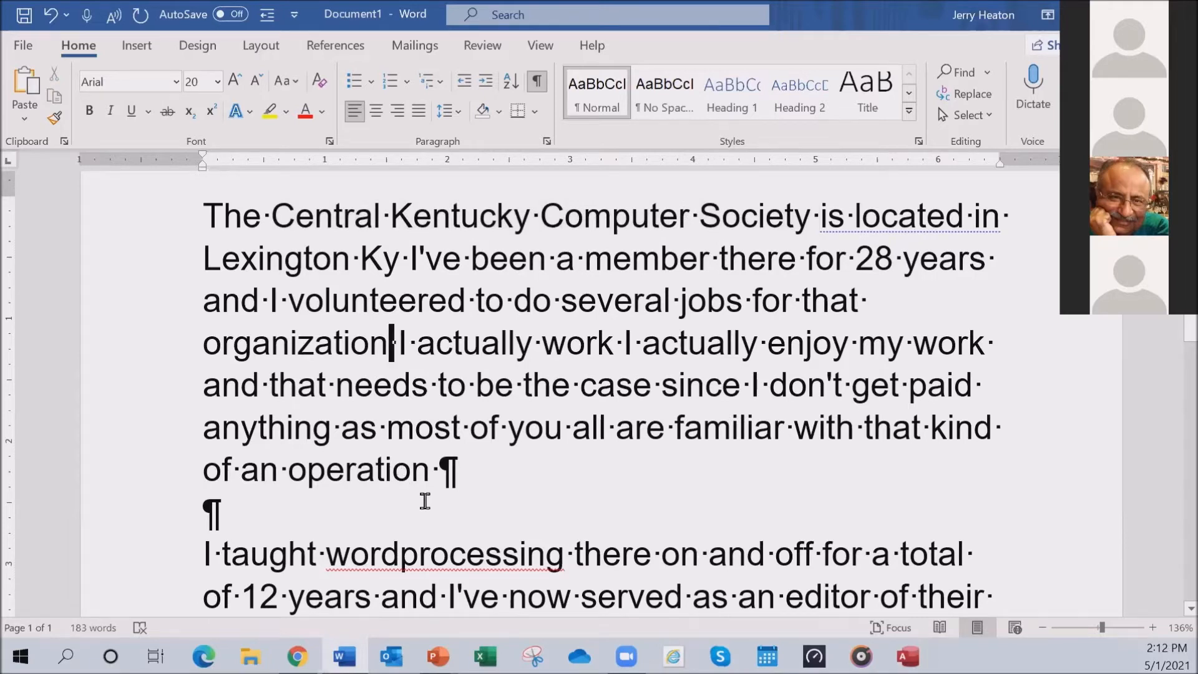
{"action": "type", "text": "."}
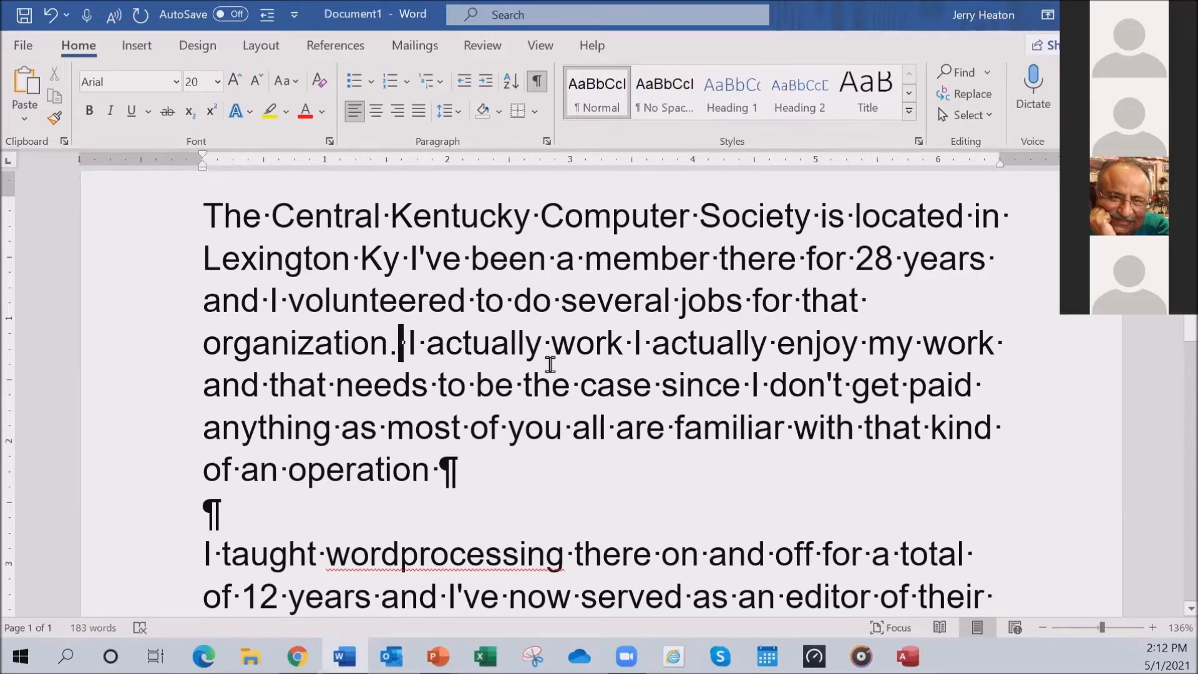
{"action": "left_click_drag", "start_coordinate": [551, 335], "coordinate": [774, 350]}
{"action": "key", "text": "Delete"}
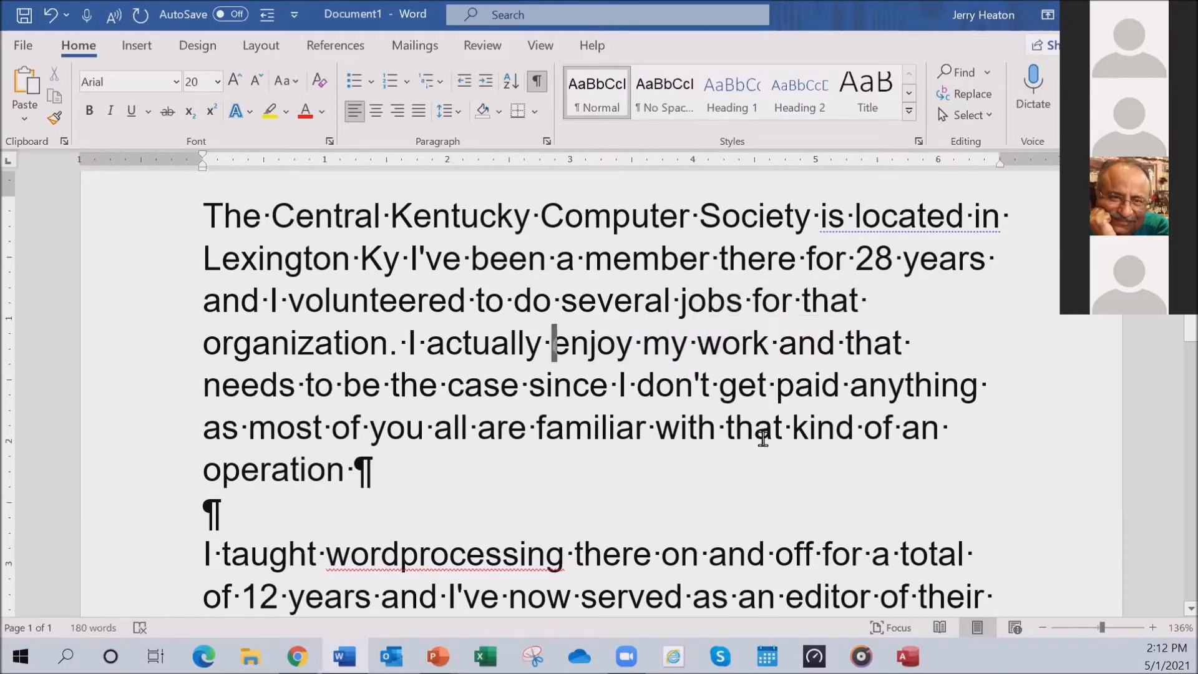
Replace the misheard word "cig" before "seminar workshop presentation" with "SIG" and put a comma after it
{"action": "scroll", "coordinate": [431, 427], "scroll_direction": "down", "scroll_amount": 1}
{"action": "scroll", "coordinate": [475, 403], "scroll_direction": "down", "scroll_amount": 2}
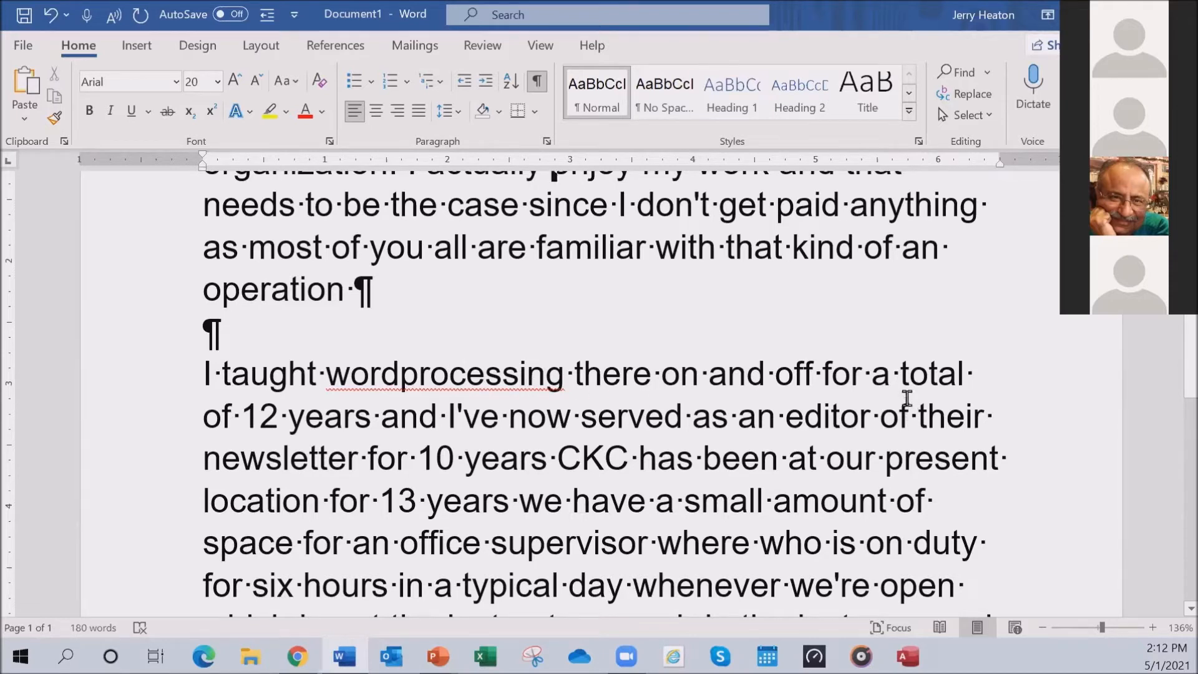
{"action": "scroll", "coordinate": [905, 410], "scroll_direction": "down", "scroll_amount": 2}
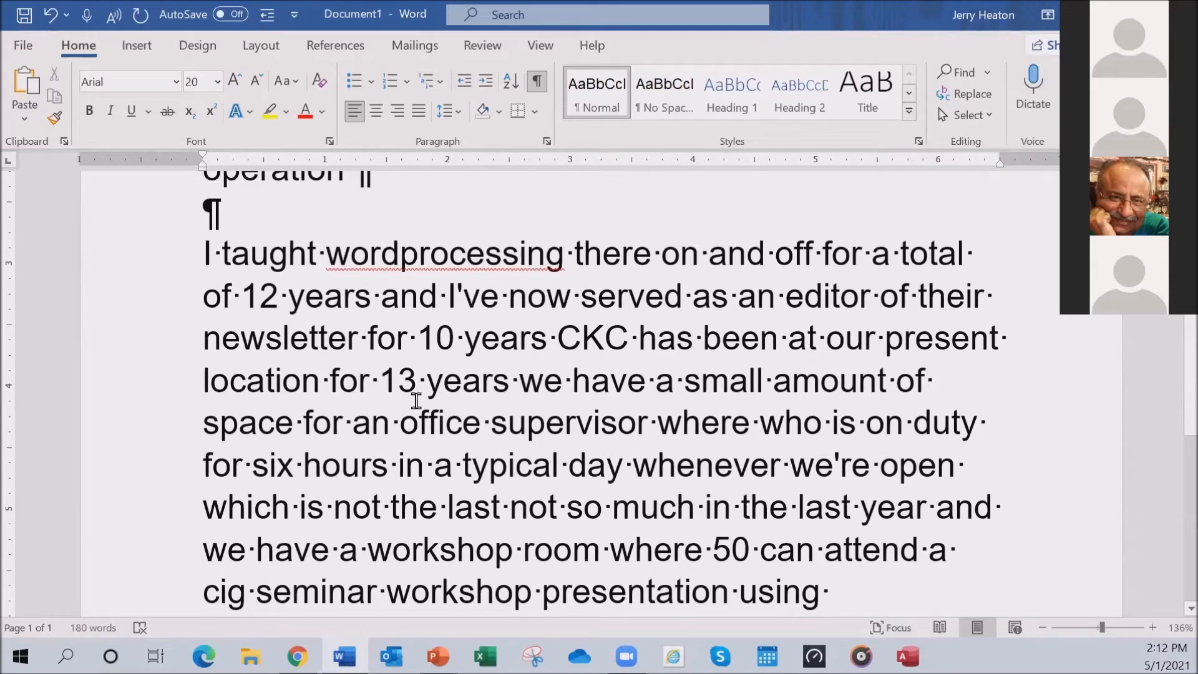
{"action": "scroll", "coordinate": [574, 409], "scroll_direction": "down", "scroll_amount": 1}
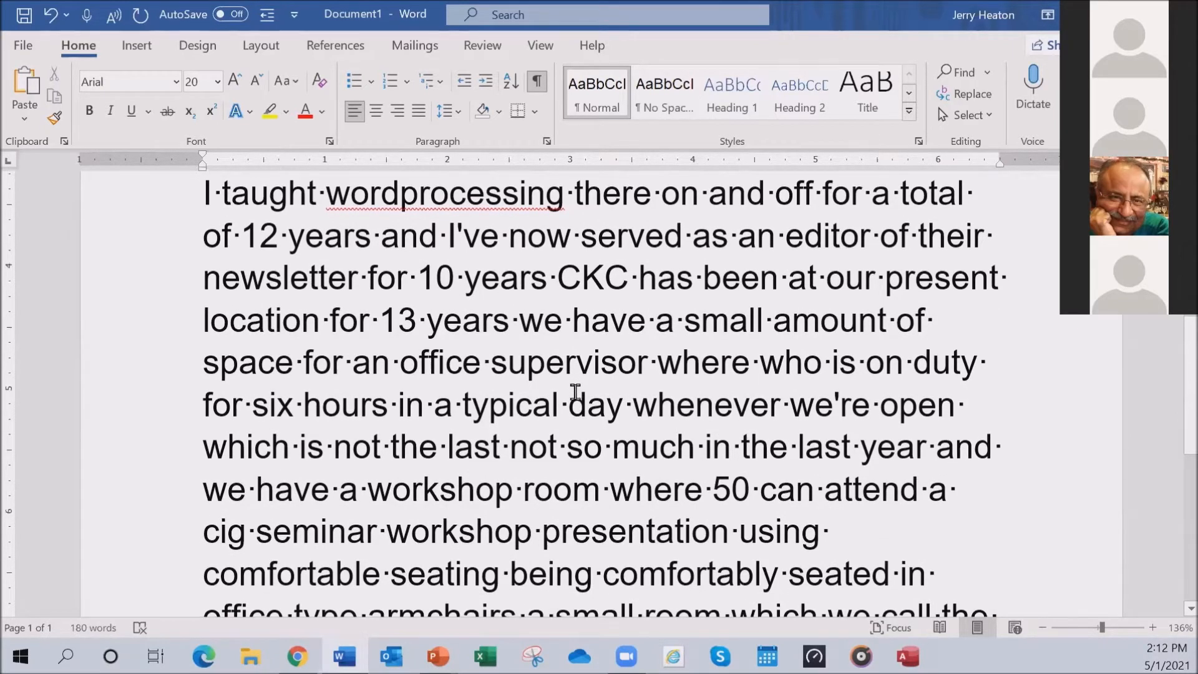
{"action": "scroll", "coordinate": [575, 395], "scroll_direction": "down", "scroll_amount": 1}
{"action": "scroll", "coordinate": [591, 419], "scroll_direction": "down", "scroll_amount": 2}
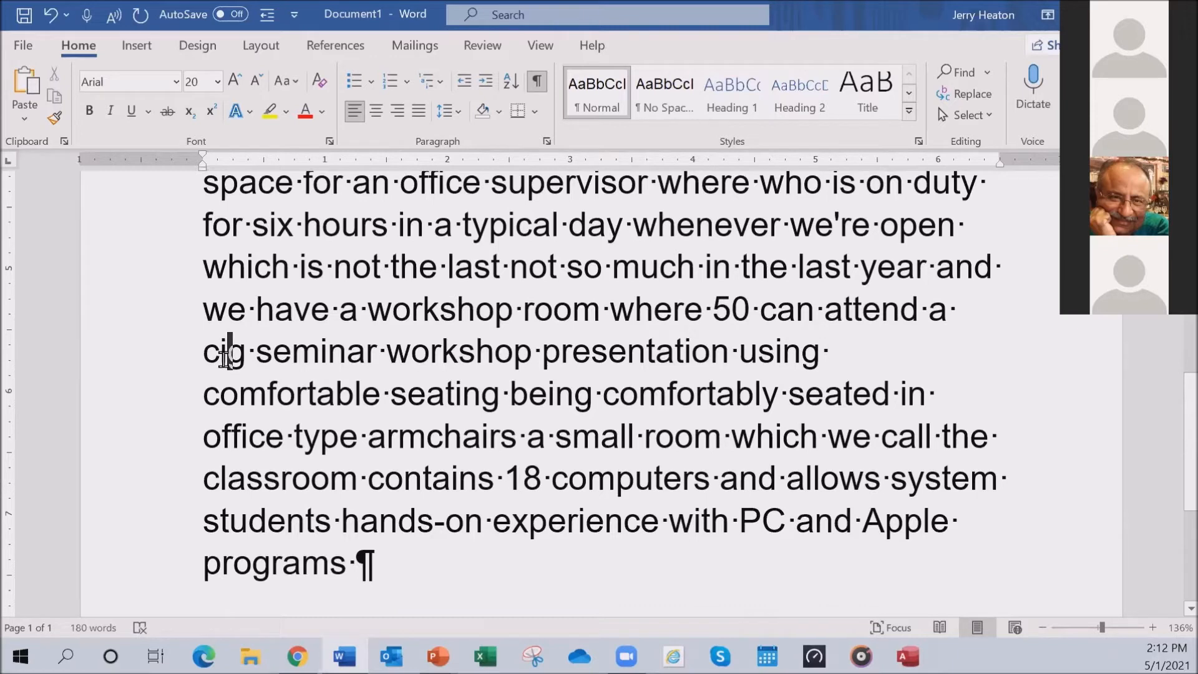
{"action": "left_click_drag", "start_coordinate": [224, 357], "coordinate": [220, 356]}
{"action": "double_click", "coordinate": [221, 355]}
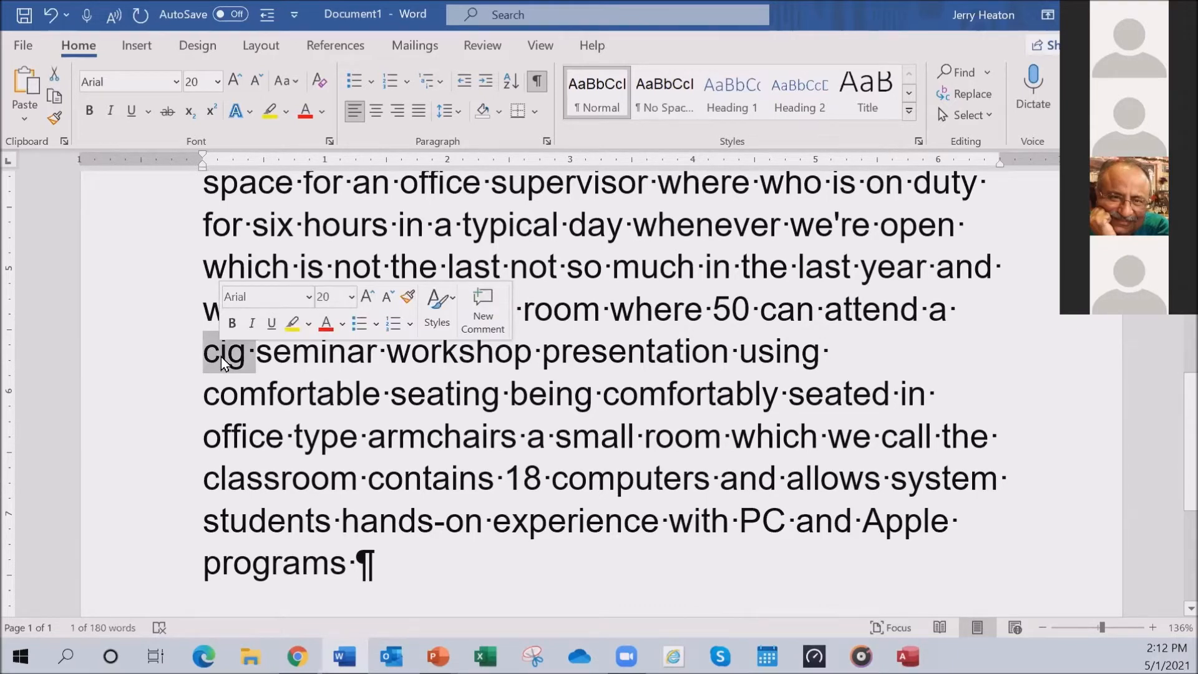
{"action": "type", "text": "SIG"}
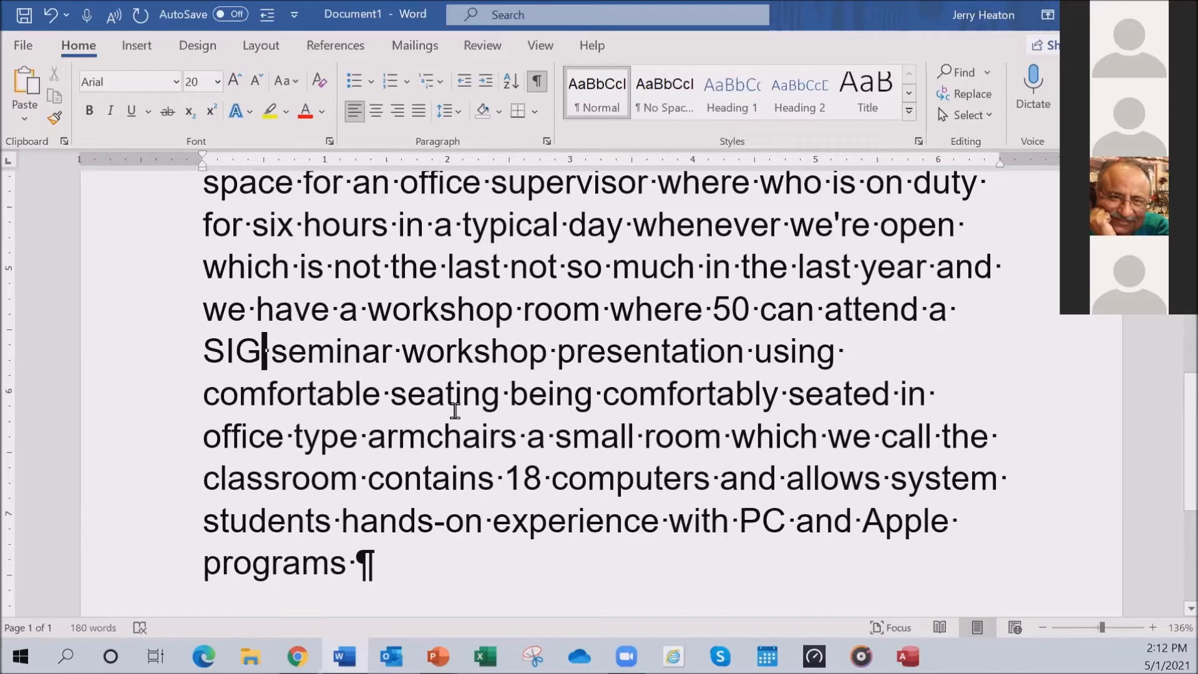
{"action": "type", "text": ","}
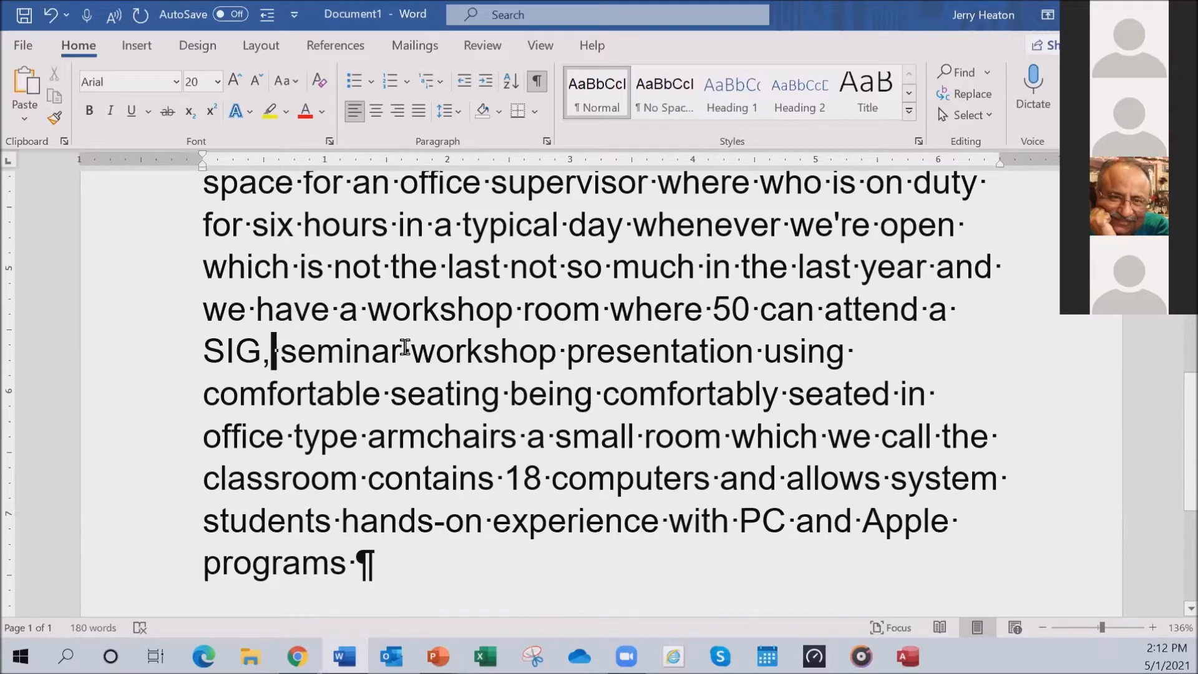
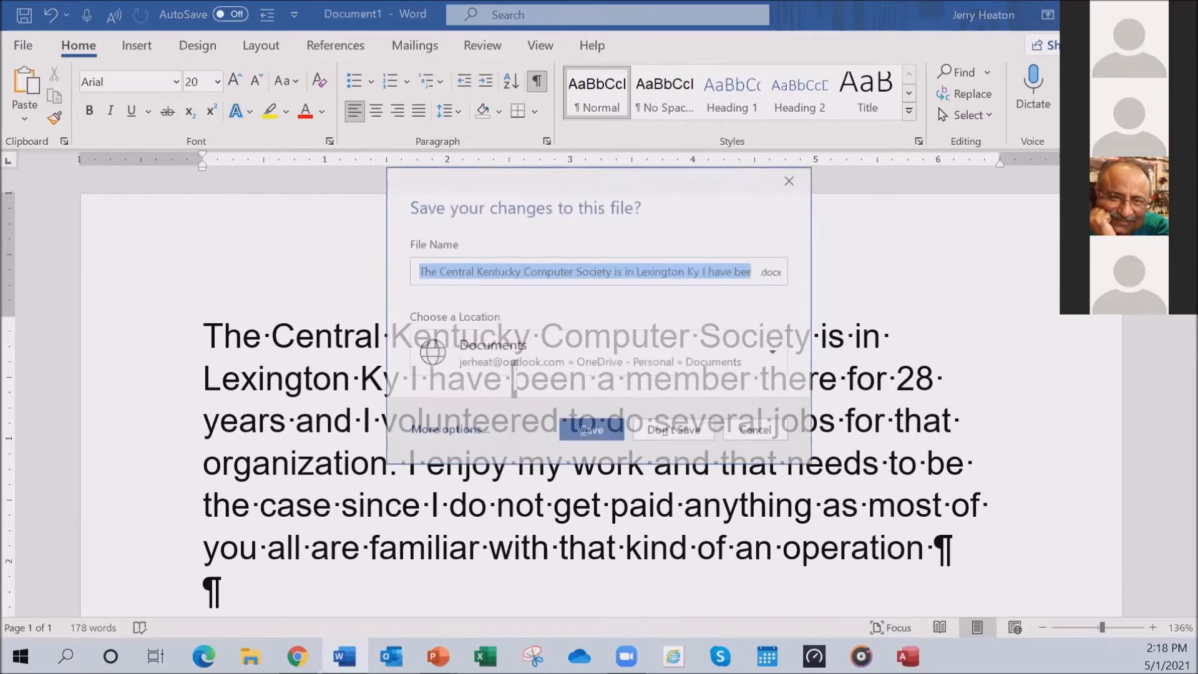
Close the dictated document without saving it and look over the beginning of "partial history doc for demo.docx"
{"action": "left_click", "coordinate": [676, 431]}
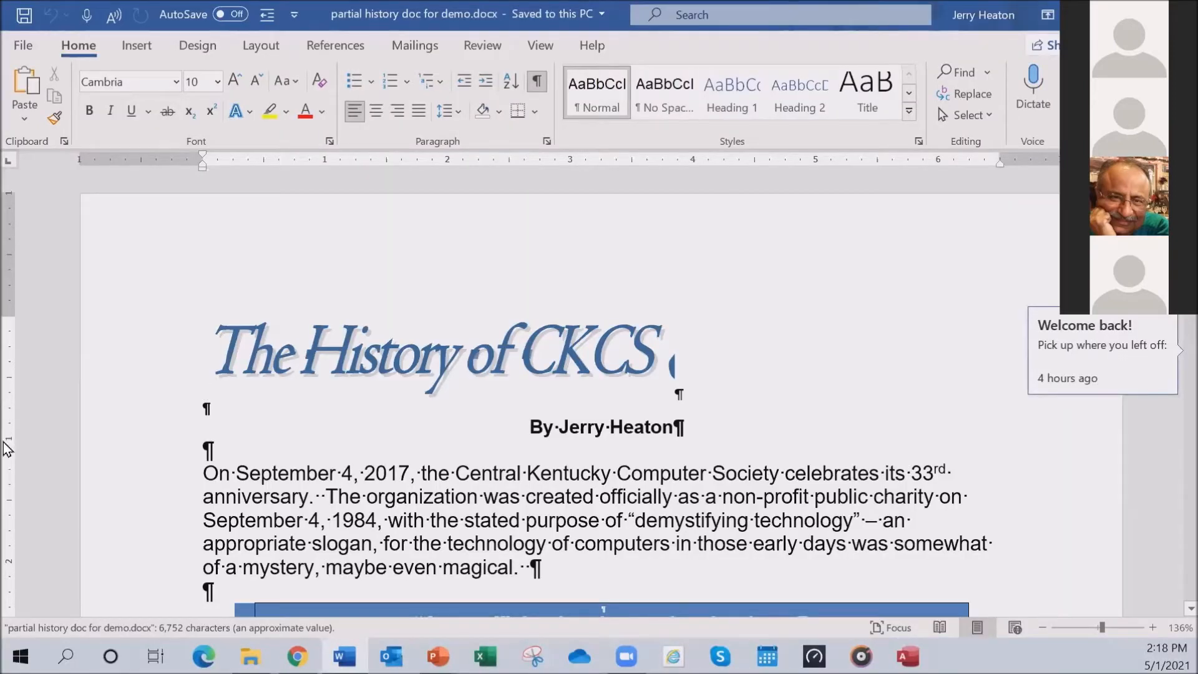
{"action": "scroll", "coordinate": [140, 428], "scroll_direction": "down", "scroll_amount": 2}
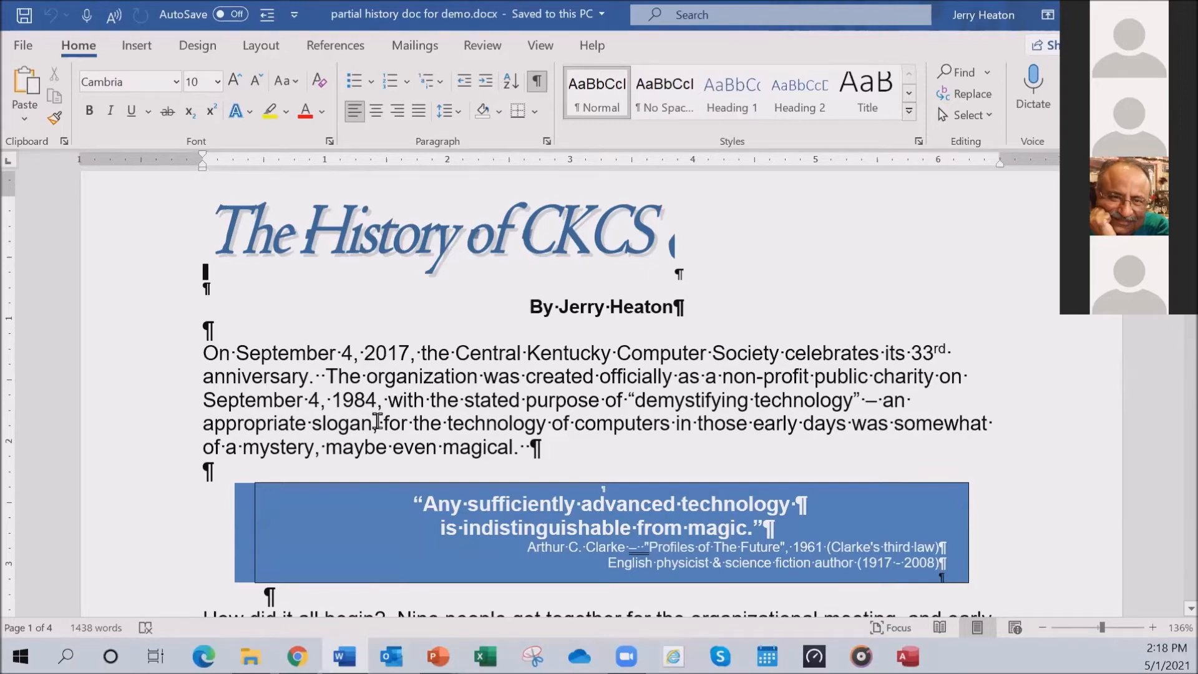
{"action": "scroll", "coordinate": [373, 409], "scroll_direction": "down", "scroll_amount": 1}
{"action": "scroll", "coordinate": [372, 409], "scroll_direction": "down", "scroll_amount": 1}
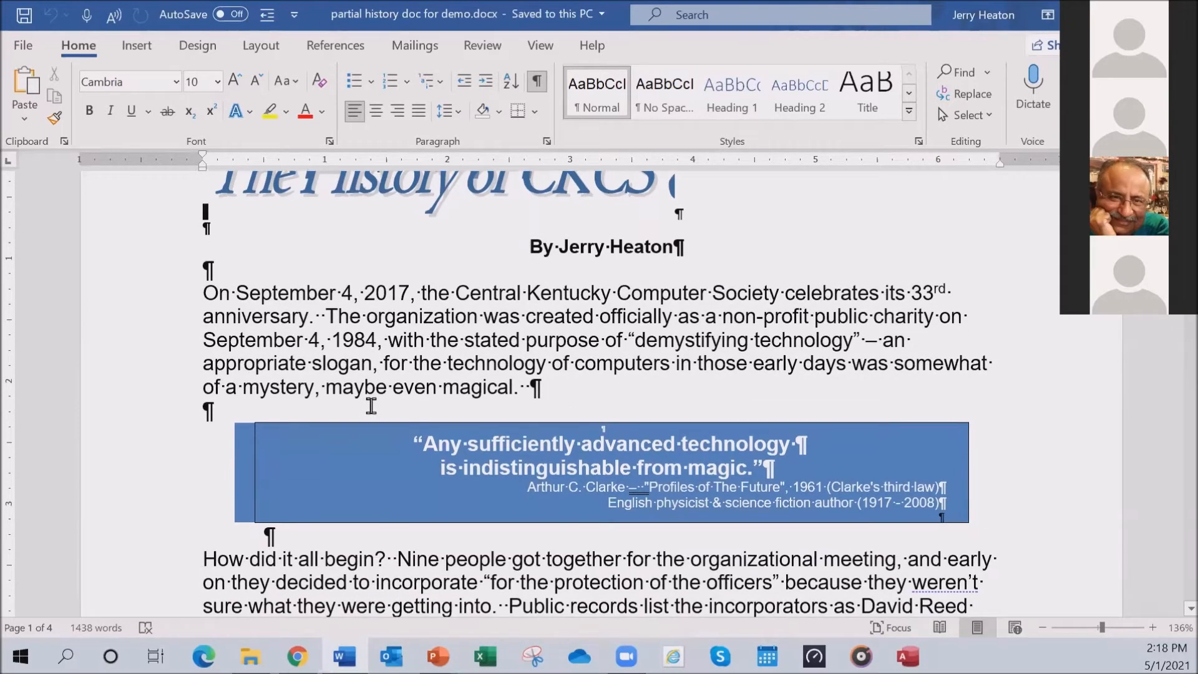
Run the Editor's spelling check on the history document and ignore once each flagged word, two personal names and "CompuLex"
{"action": "scroll", "coordinate": [370, 401], "scroll_direction": "up", "scroll_amount": 4}
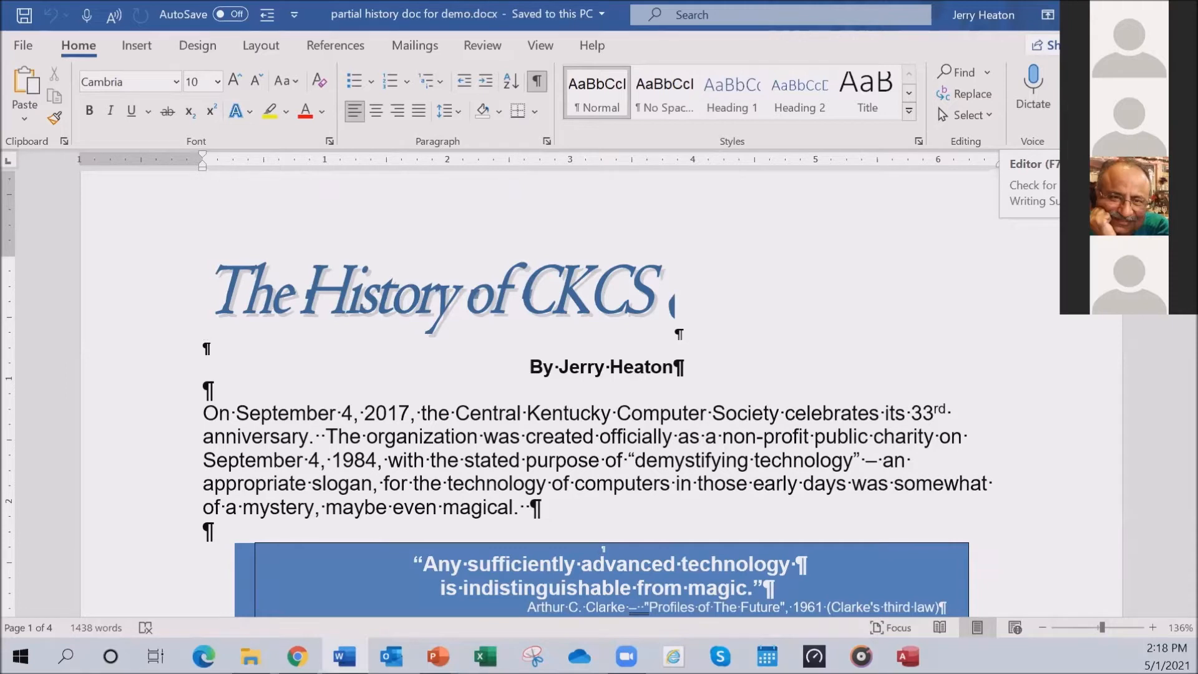
{"action": "left_click", "coordinate": [1088, 88]}
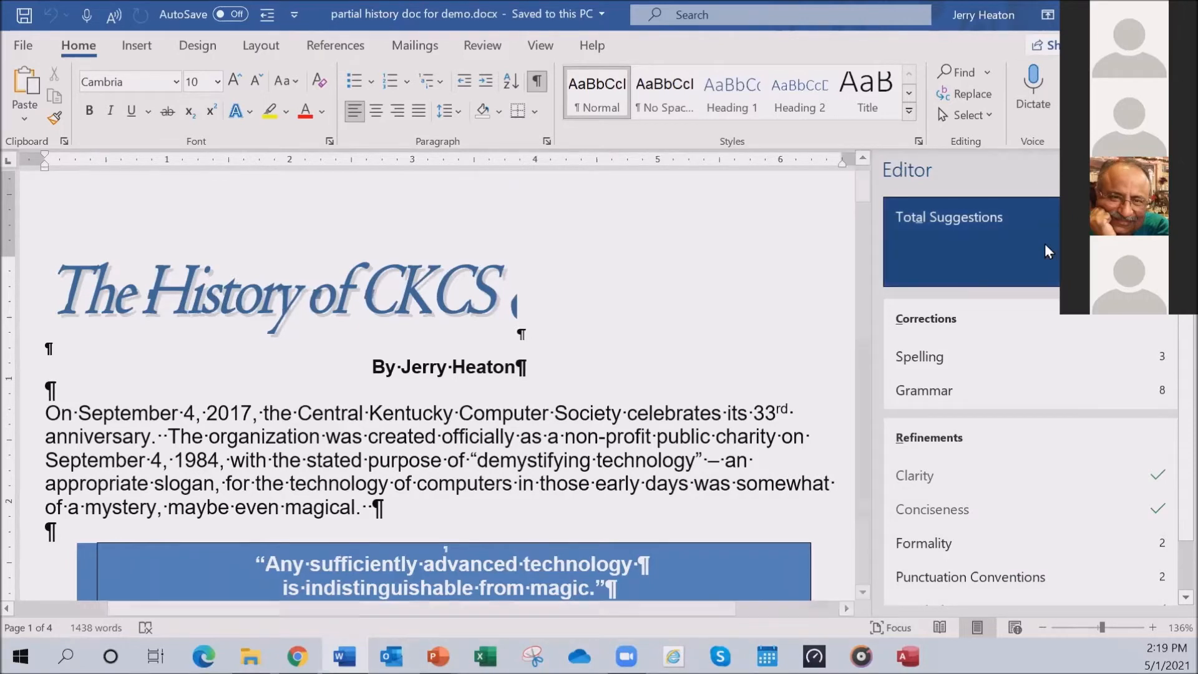
{"action": "left_click", "coordinate": [936, 358]}
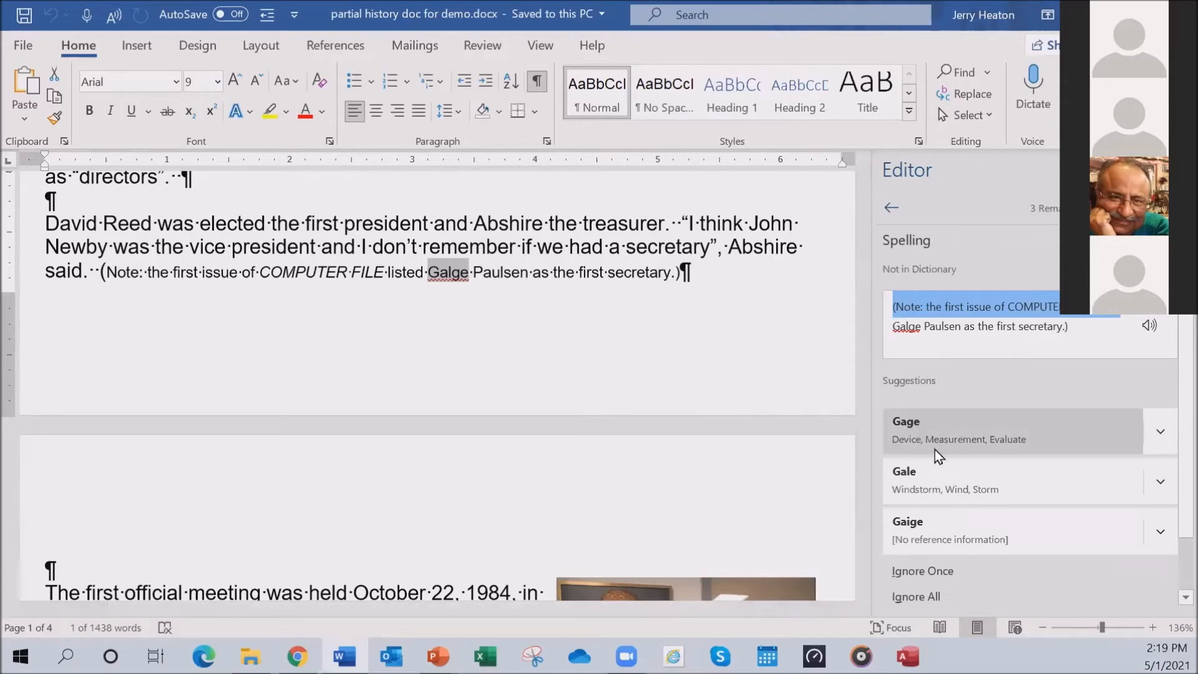
{"action": "left_click", "coordinate": [910, 574]}
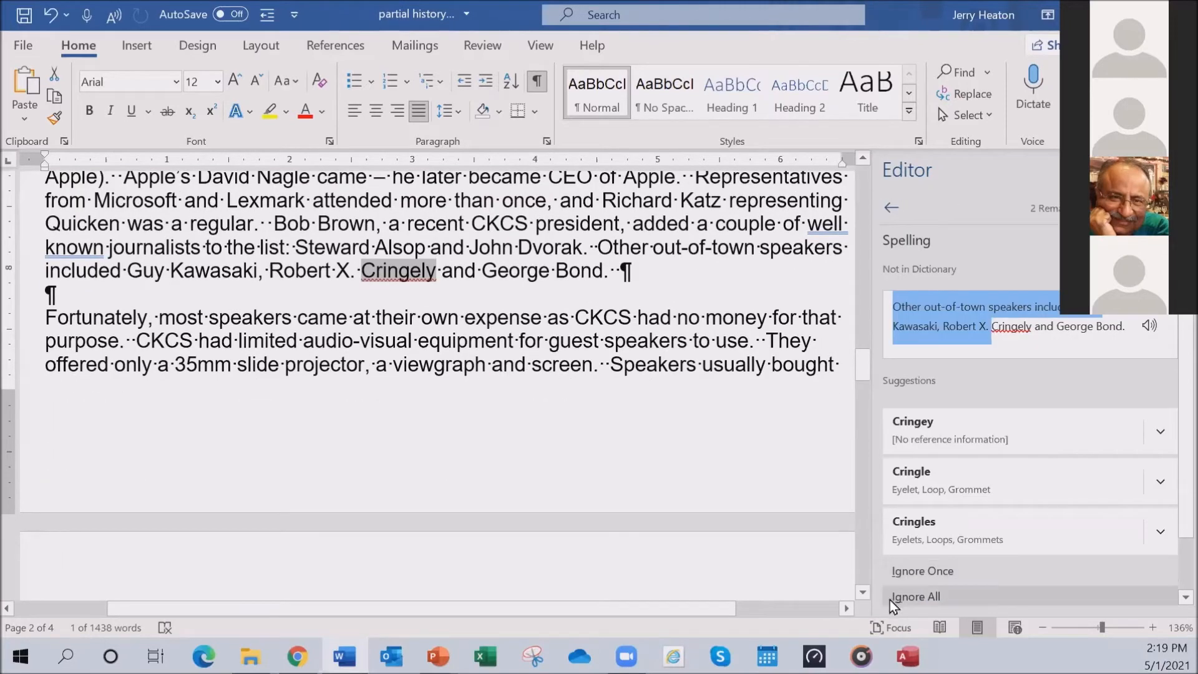
{"action": "left_click", "coordinate": [920, 571]}
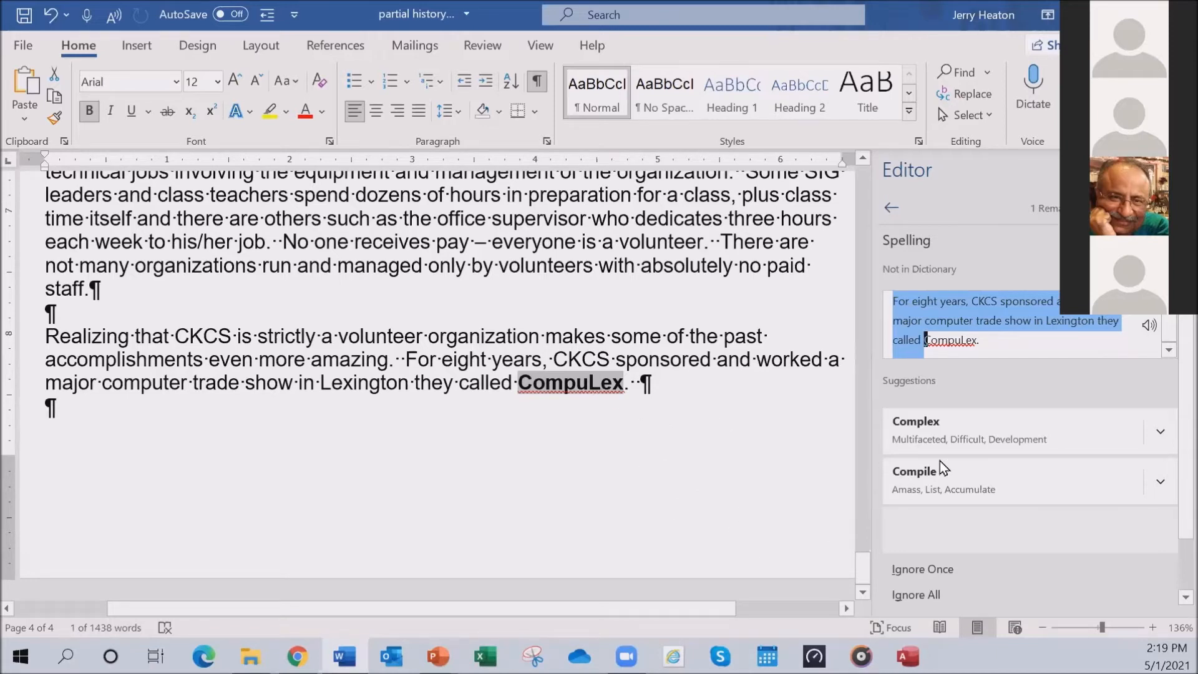
{"action": "left_click", "coordinate": [948, 571]}
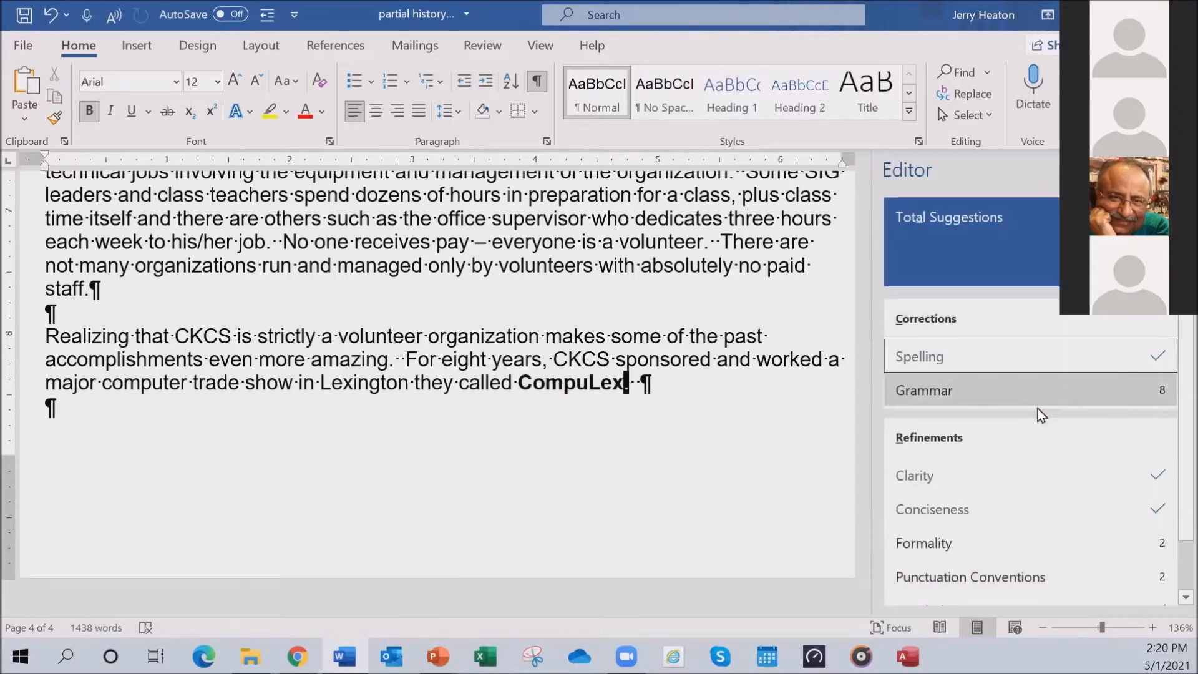
Review the grammar suggestions, hyphenating "record-breaking" in the crowd photo caption and removing the extra space after the dash in the Clarke quote's attribution
{"action": "left_click", "coordinate": [944, 392]}
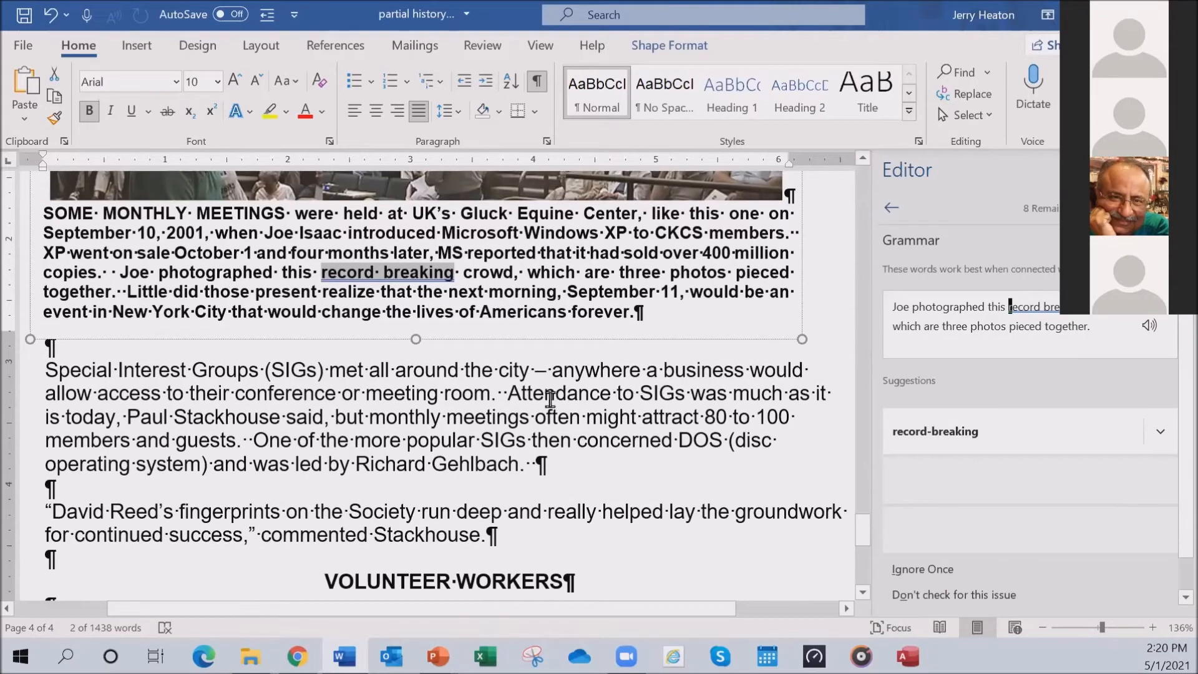
{"action": "left_click", "coordinate": [942, 432]}
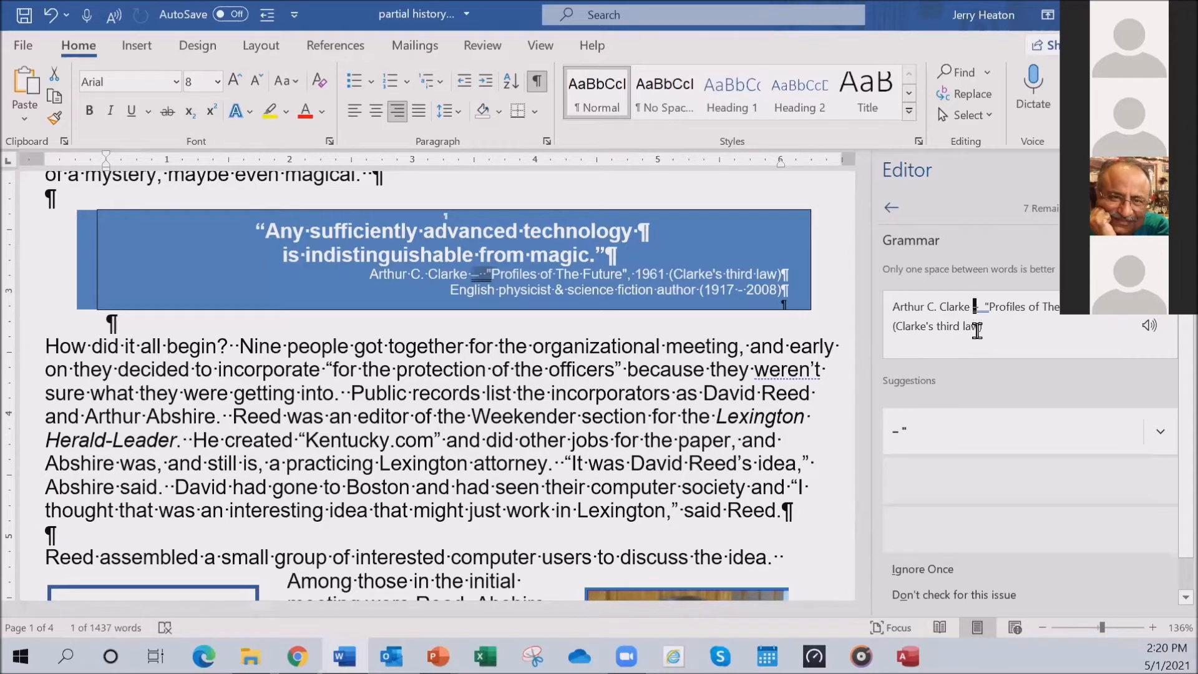
{"action": "left_click", "coordinate": [909, 438]}
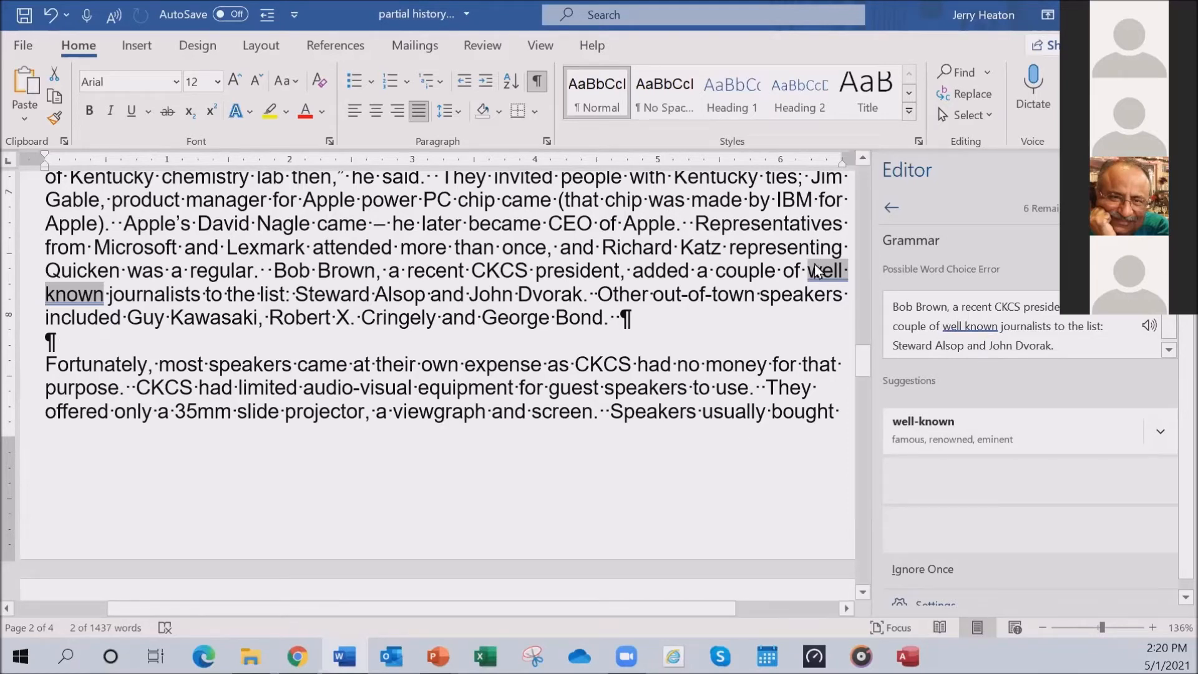
Accept the grammar suggestions to hyphenate "well-known" before "journalists" and "question-and-answer" before "session"
{"action": "left_click", "coordinate": [942, 424]}
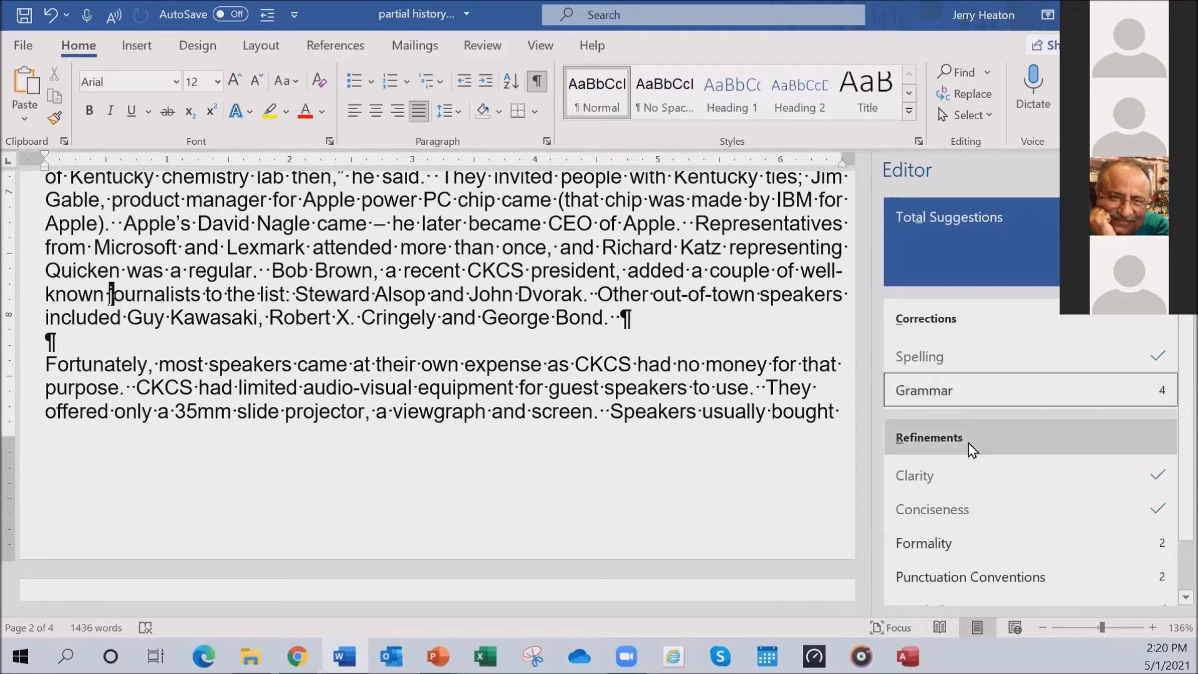
{"action": "left_click", "coordinate": [937, 399]}
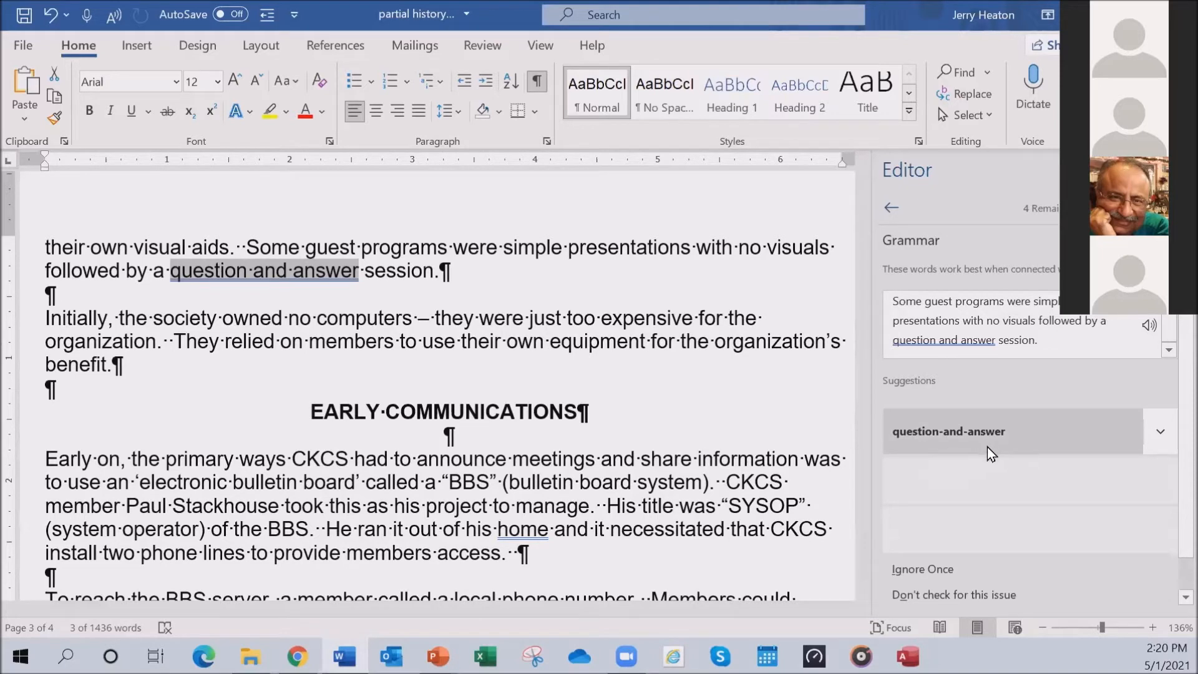
{"action": "left_click", "coordinate": [961, 433]}
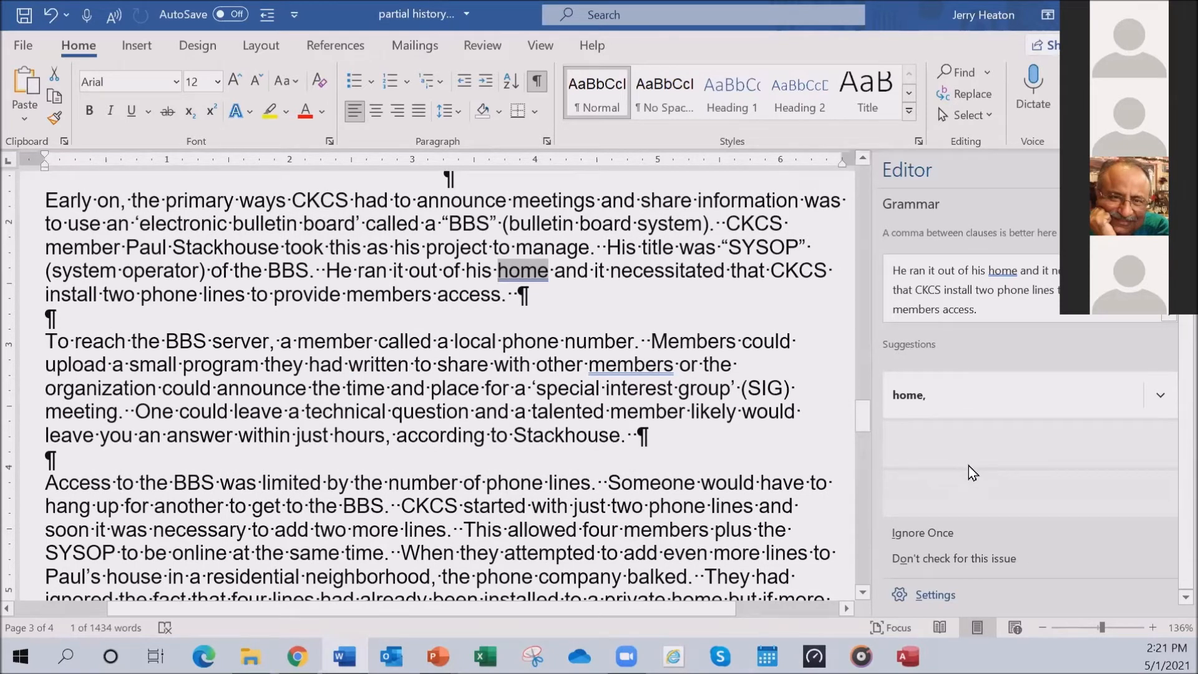
Accept the comma after "home" in the BBS paragraph and change "or" to "of" after "share with other members"
{"action": "left_click", "coordinate": [904, 403]}
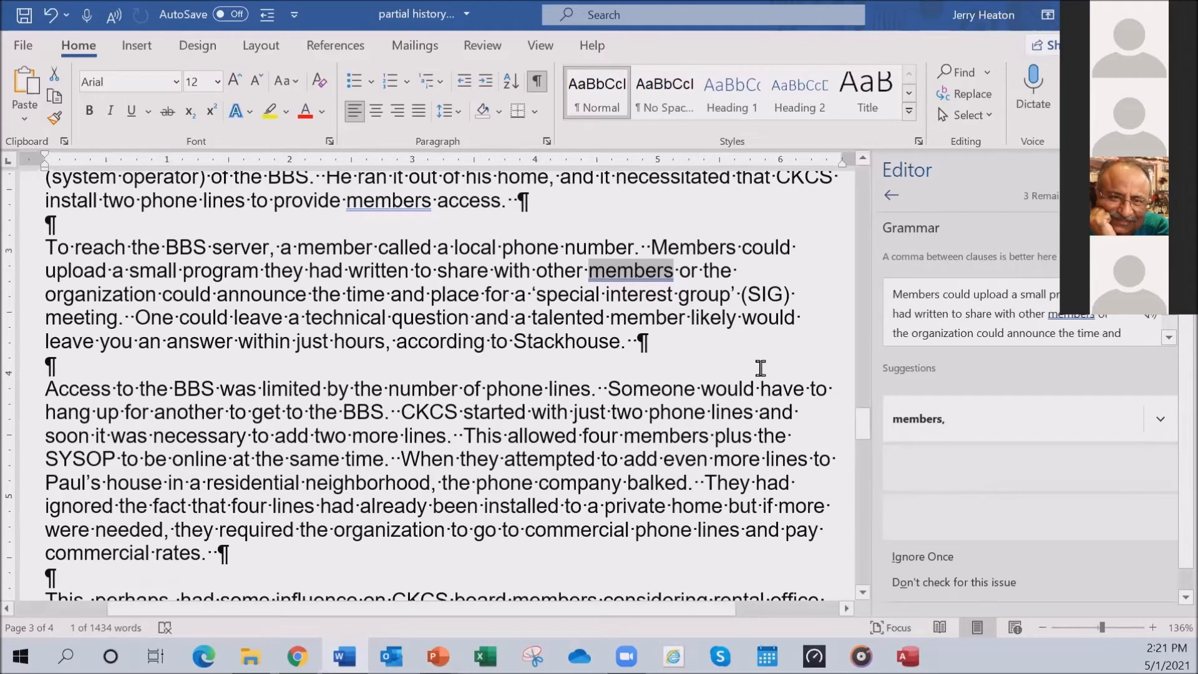
{"action": "left_click", "coordinate": [689, 284]}
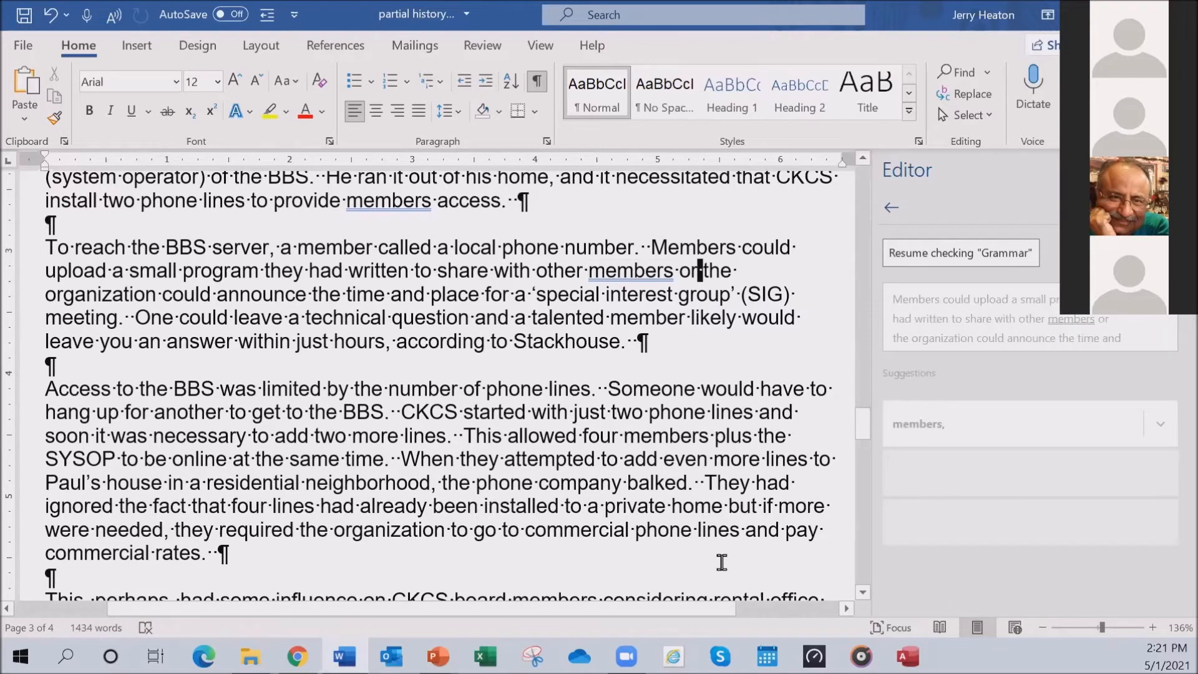
{"action": "key", "text": "BackSpace"}
{"action": "type", "text": "f"}
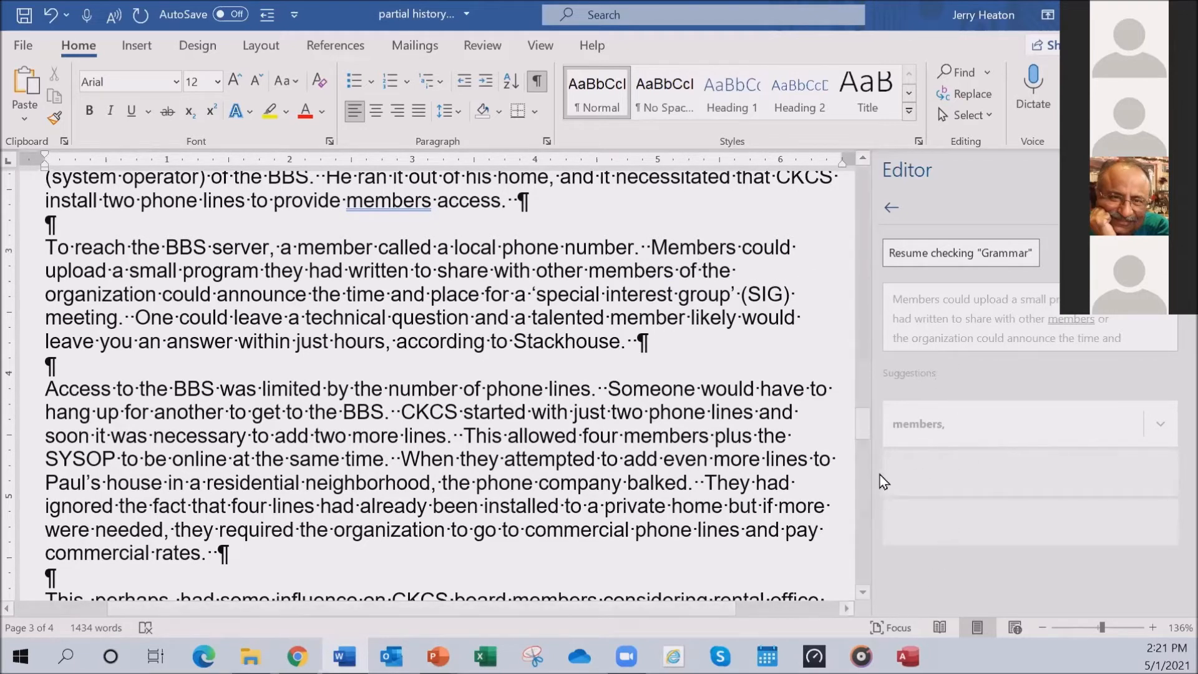
Resume the grammar check, accepting the comma after "We had no office space" and "member's" in "to provide members access"
{"action": "left_click", "coordinate": [978, 252]}
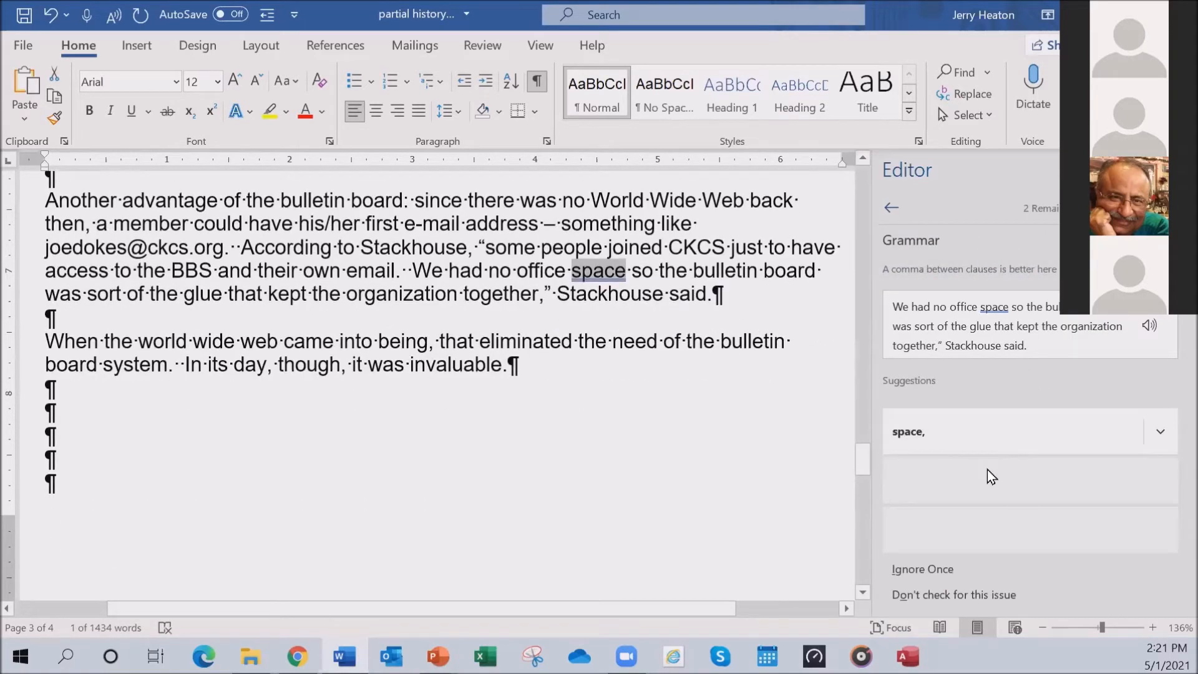
{"action": "left_click", "coordinate": [925, 436]}
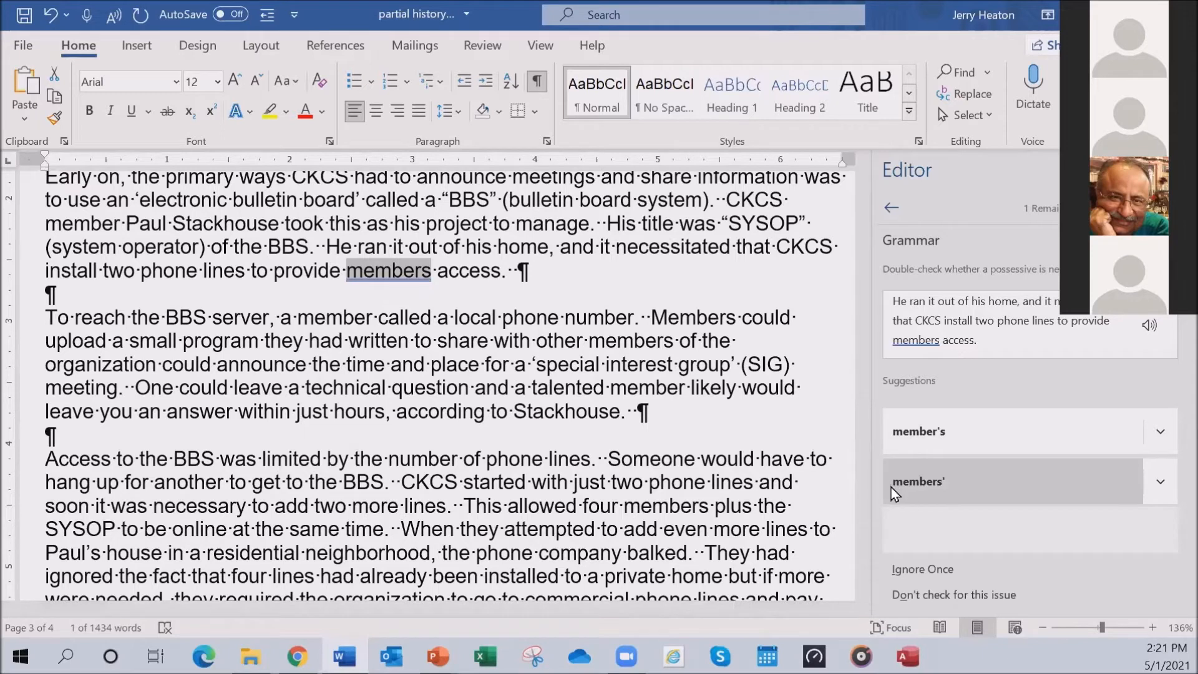
{"action": "left_click", "coordinate": [910, 437]}
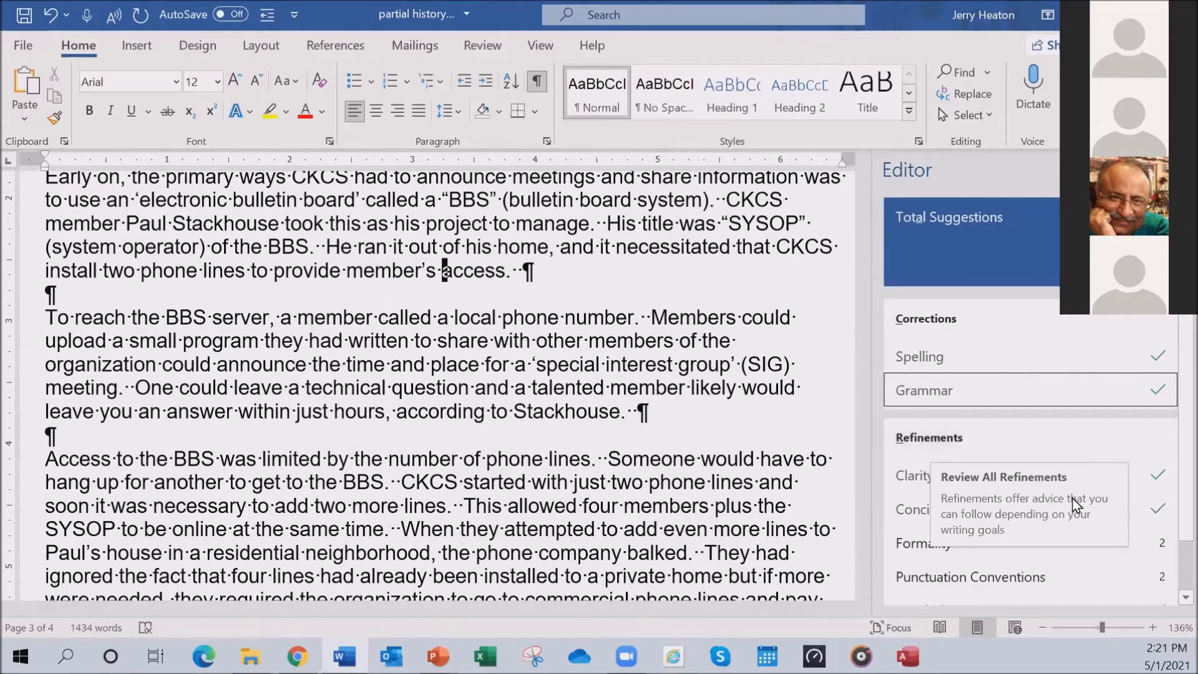
Review the formality suggestions and replace both occurrences of "weren't" with "were not"
{"action": "scroll", "coordinate": [1152, 514], "scroll_direction": "down", "scroll_amount": 2}
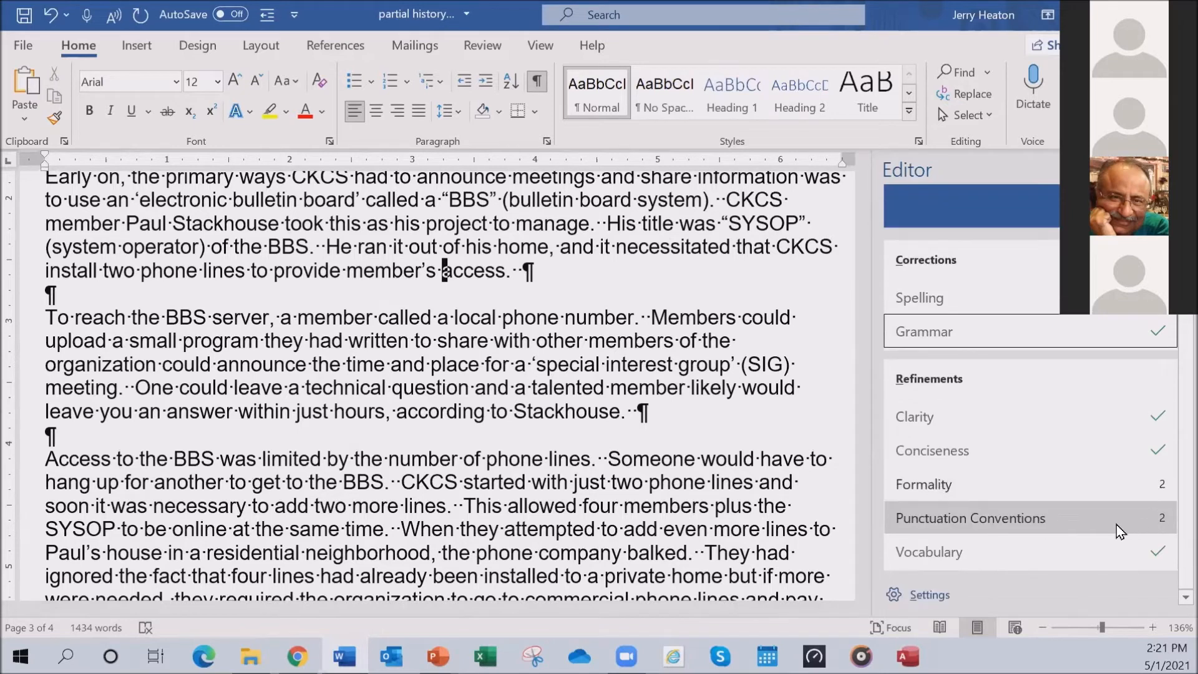
{"action": "left_click", "coordinate": [934, 487]}
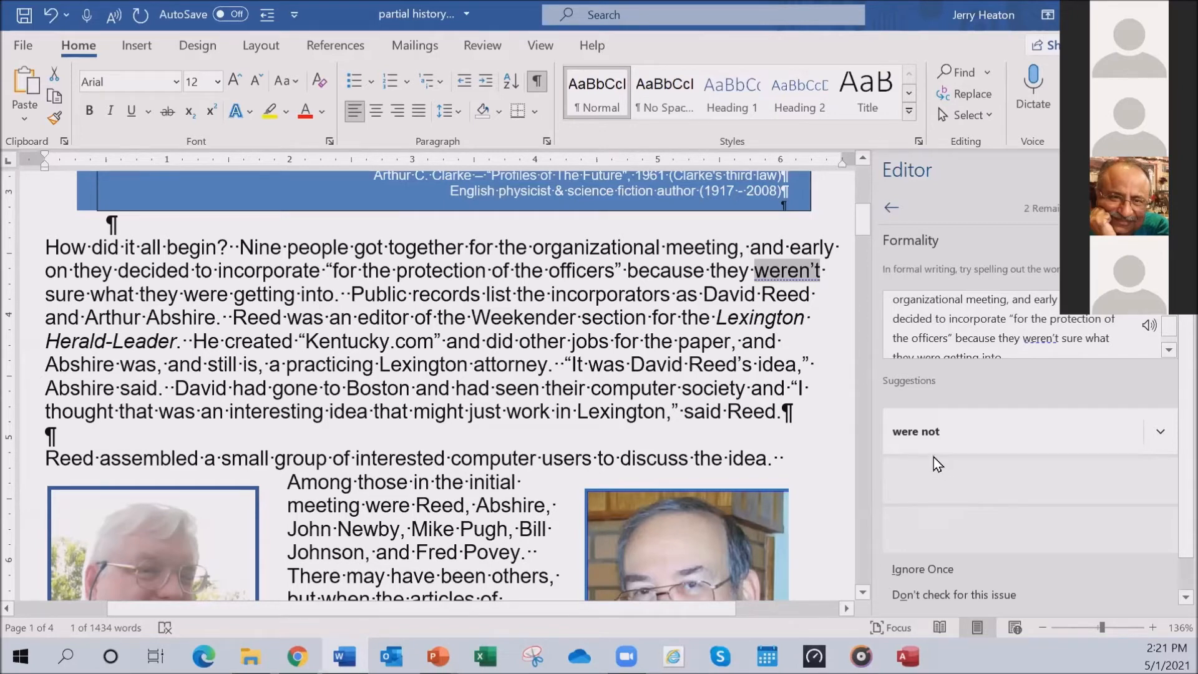
{"action": "left_click", "coordinate": [921, 440]}
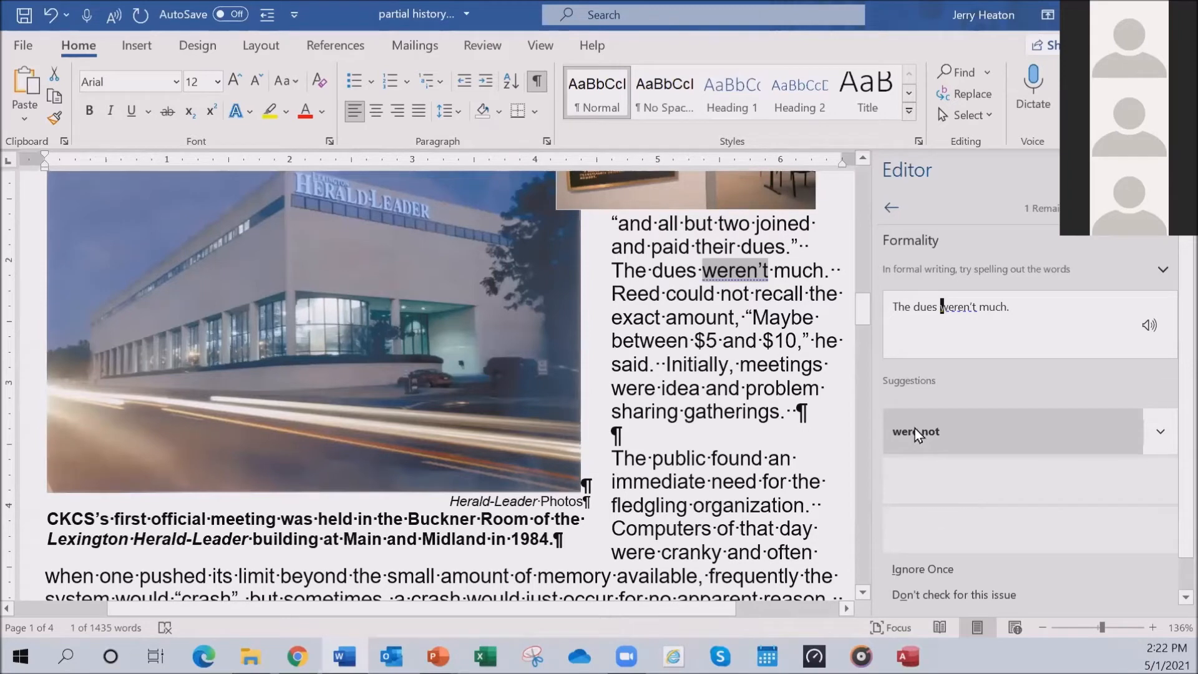
{"action": "left_click", "coordinate": [915, 431]}
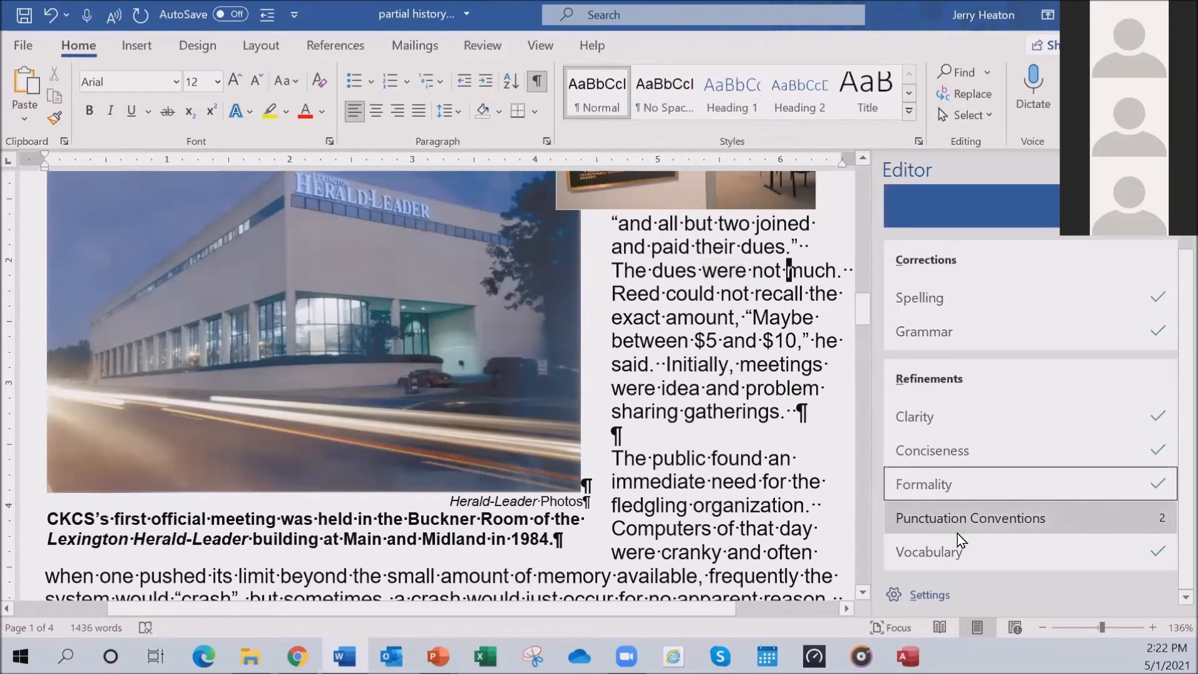
Accept the punctuation suggestions to add commas after "UK Equine auditorium" and "Computer Society, Inc.", and finish the Editor review
{"action": "left_click", "coordinate": [926, 522]}
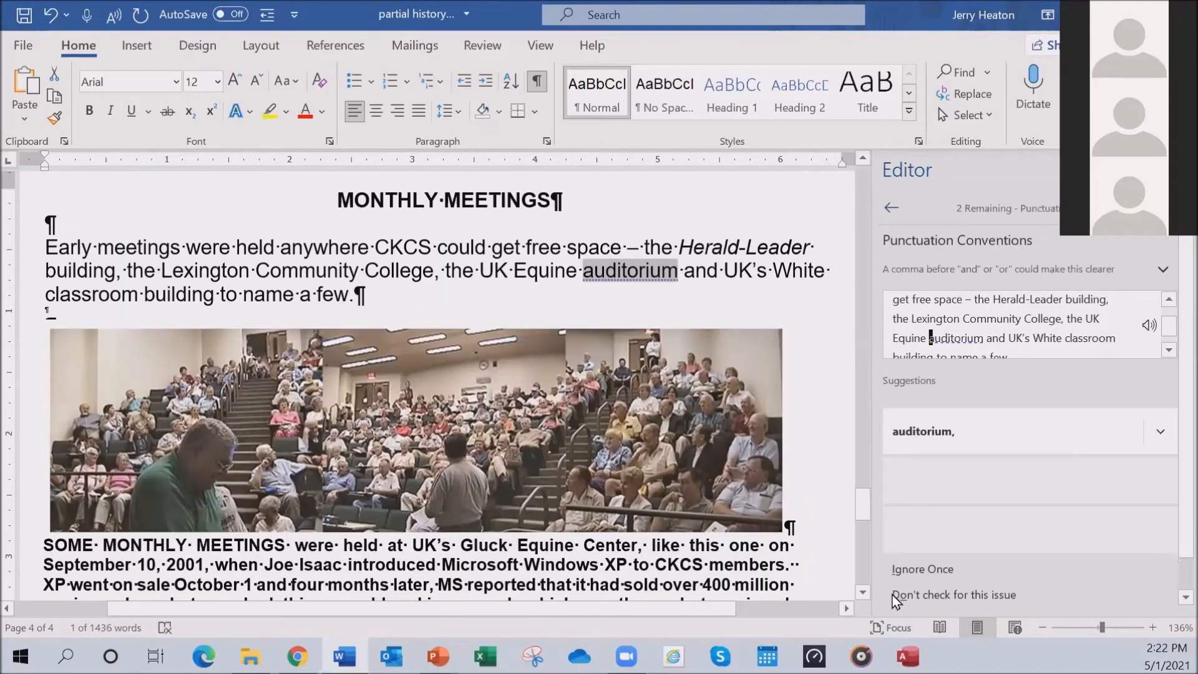
{"action": "left_click", "coordinate": [912, 429]}
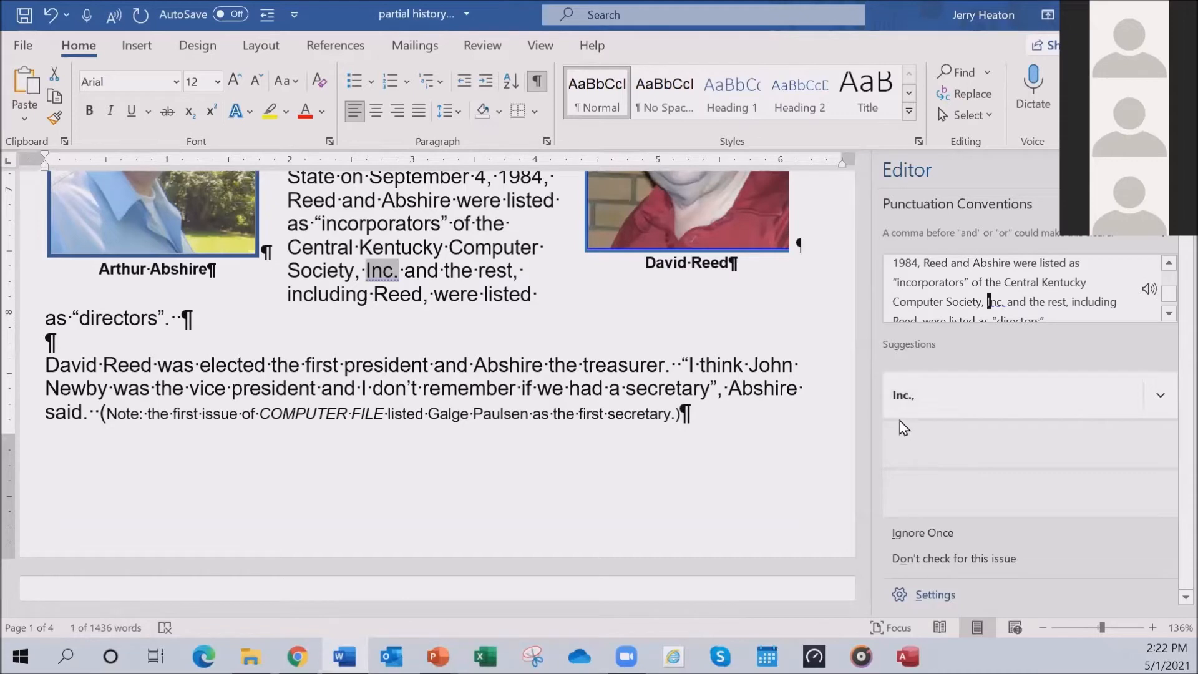
{"action": "left_click", "coordinate": [898, 405]}
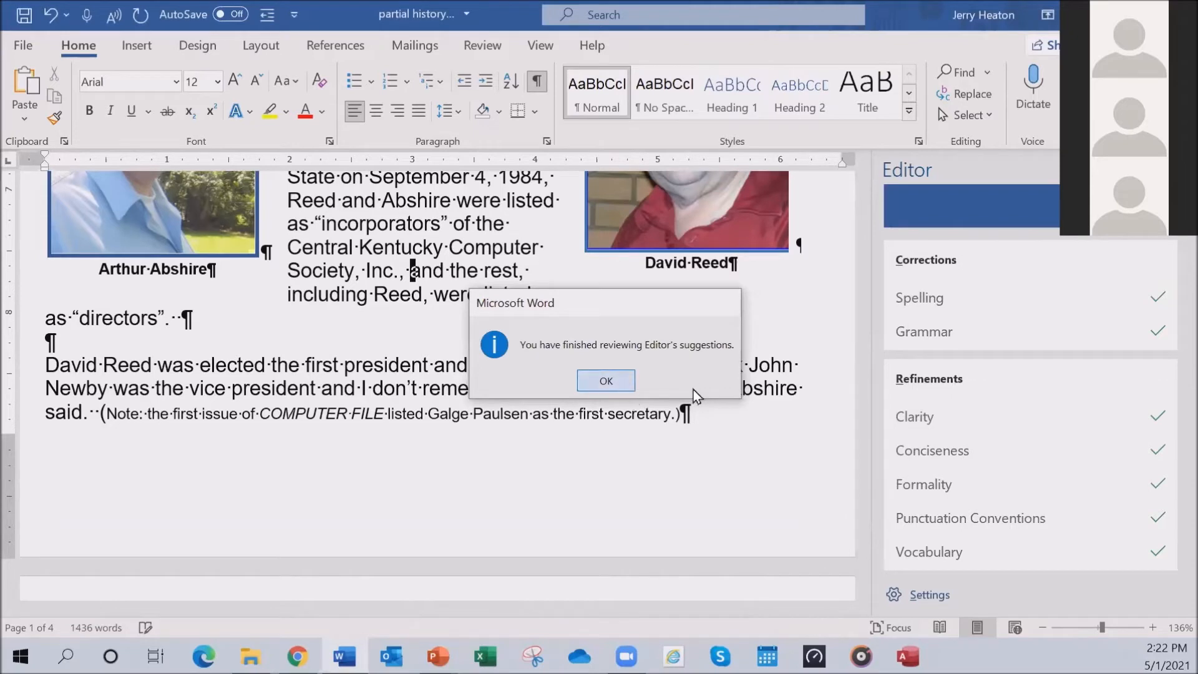
{"action": "key", "text": "Return"}
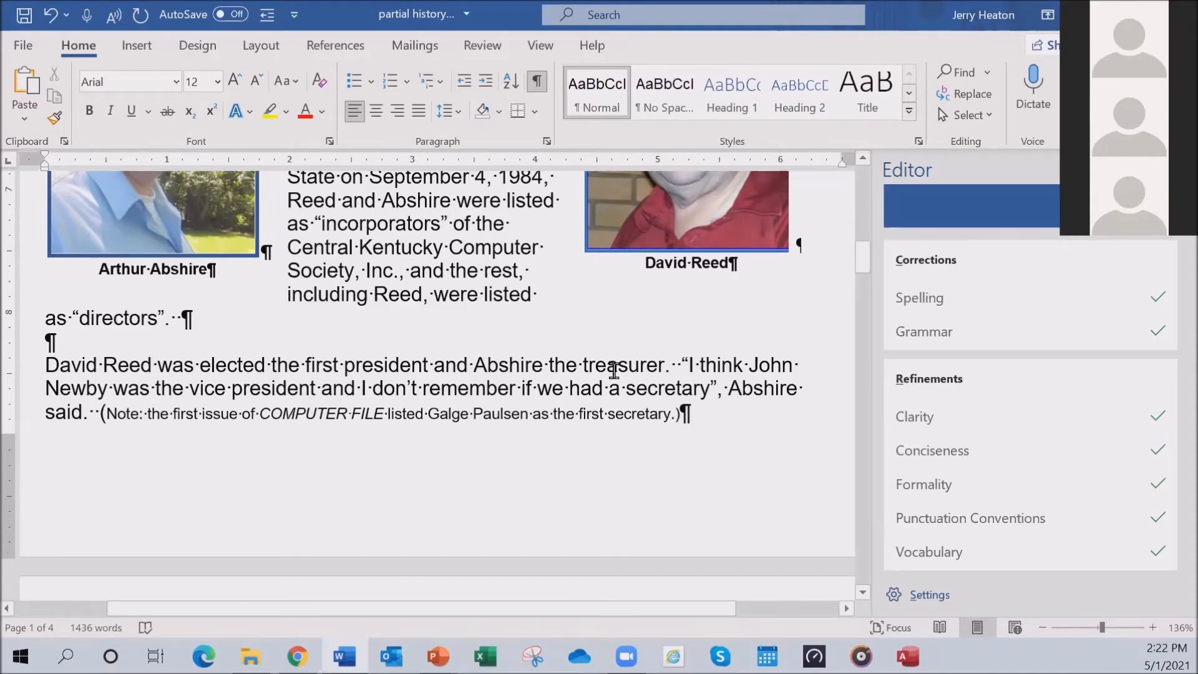
Look through the reviewed pages of the history document and close it without saving the changes
{"action": "scroll", "coordinate": [730, 437], "scroll_direction": "up", "scroll_amount": 5}
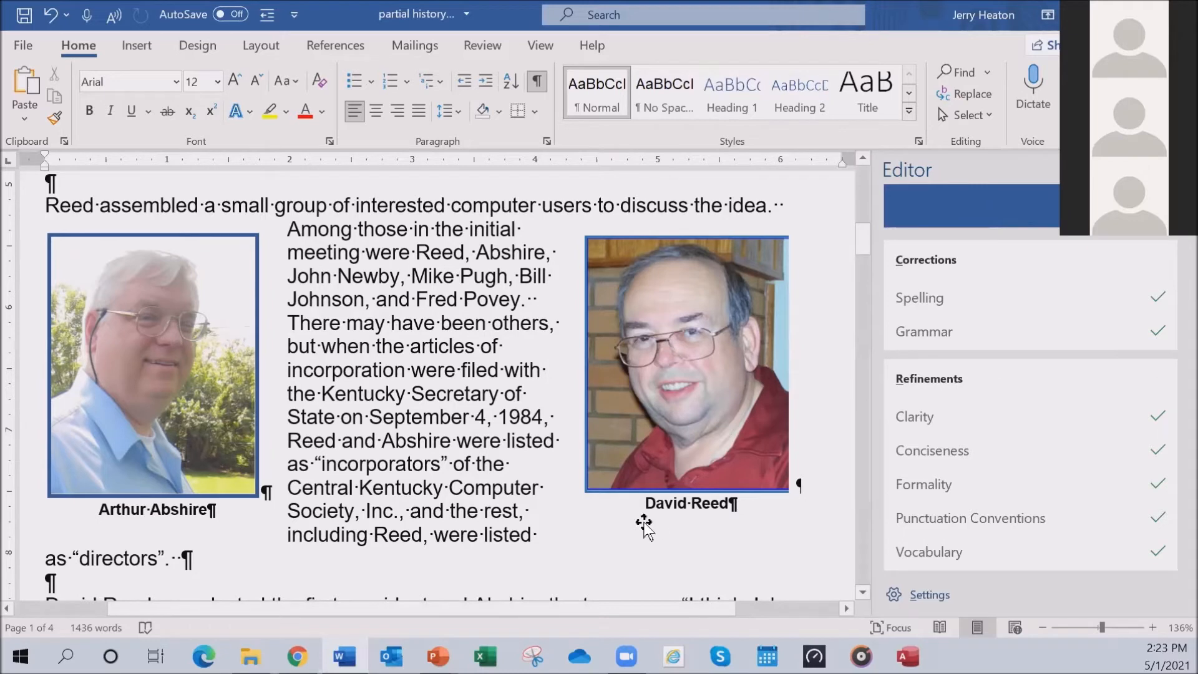
{"action": "scroll", "coordinate": [634, 517], "scroll_direction": "down", "scroll_amount": 5}
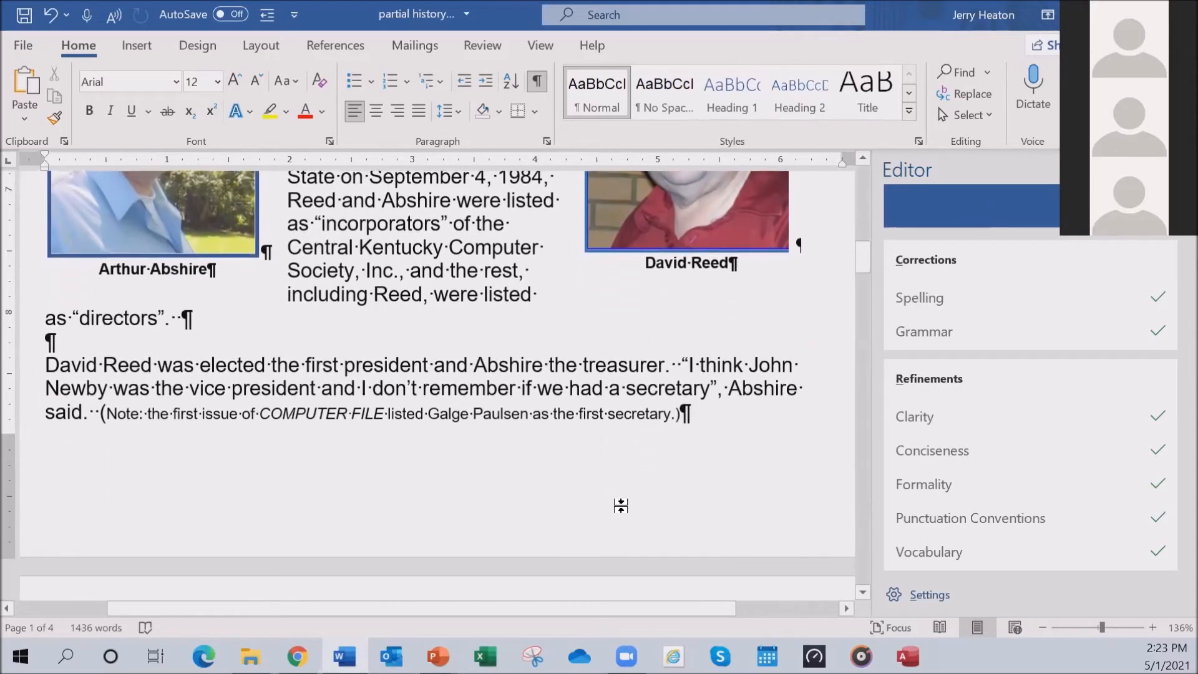
{"action": "scroll", "coordinate": [622, 497], "scroll_direction": "down", "scroll_amount": 3}
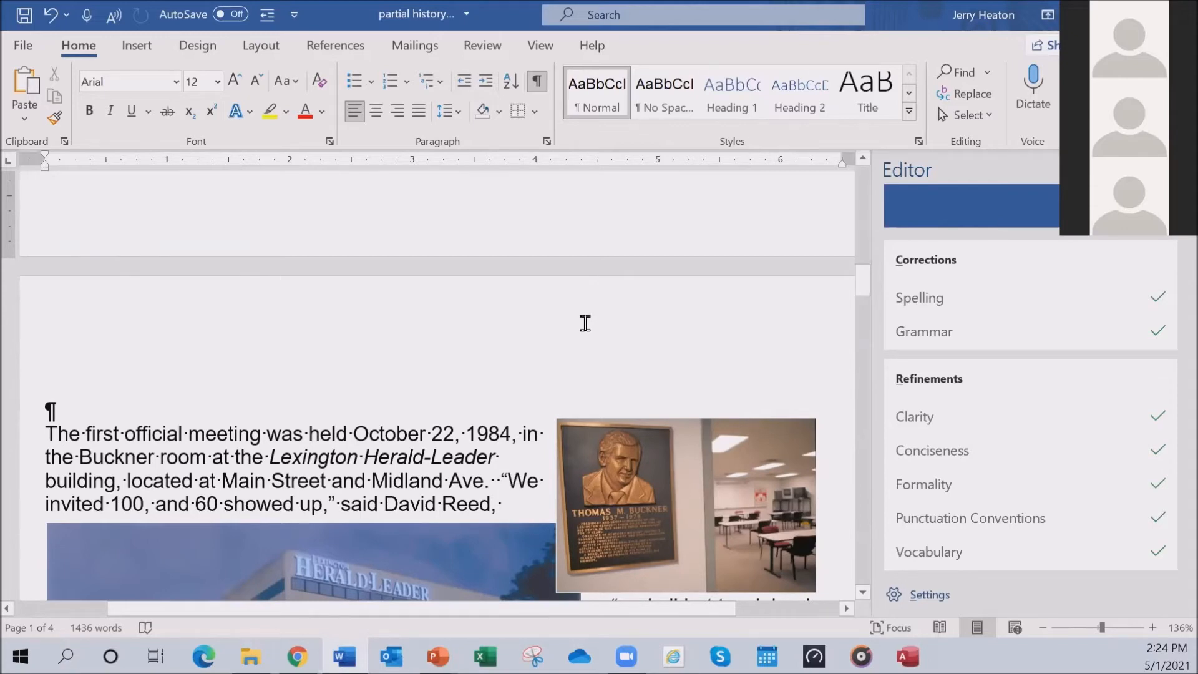
{"action": "scroll", "coordinate": [580, 329], "scroll_direction": "down", "scroll_amount": 1}
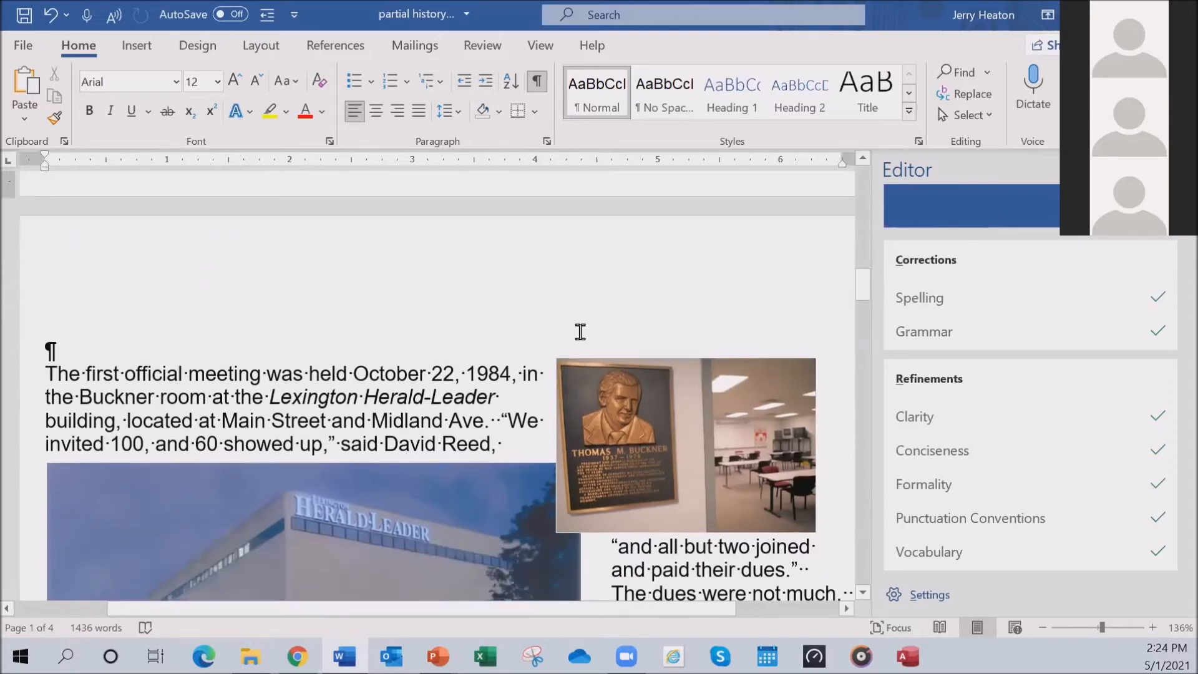
{"action": "scroll", "coordinate": [580, 329], "scroll_direction": "down", "scroll_amount": 2}
{"action": "scroll", "coordinate": [569, 352], "scroll_direction": "down", "scroll_amount": 4}
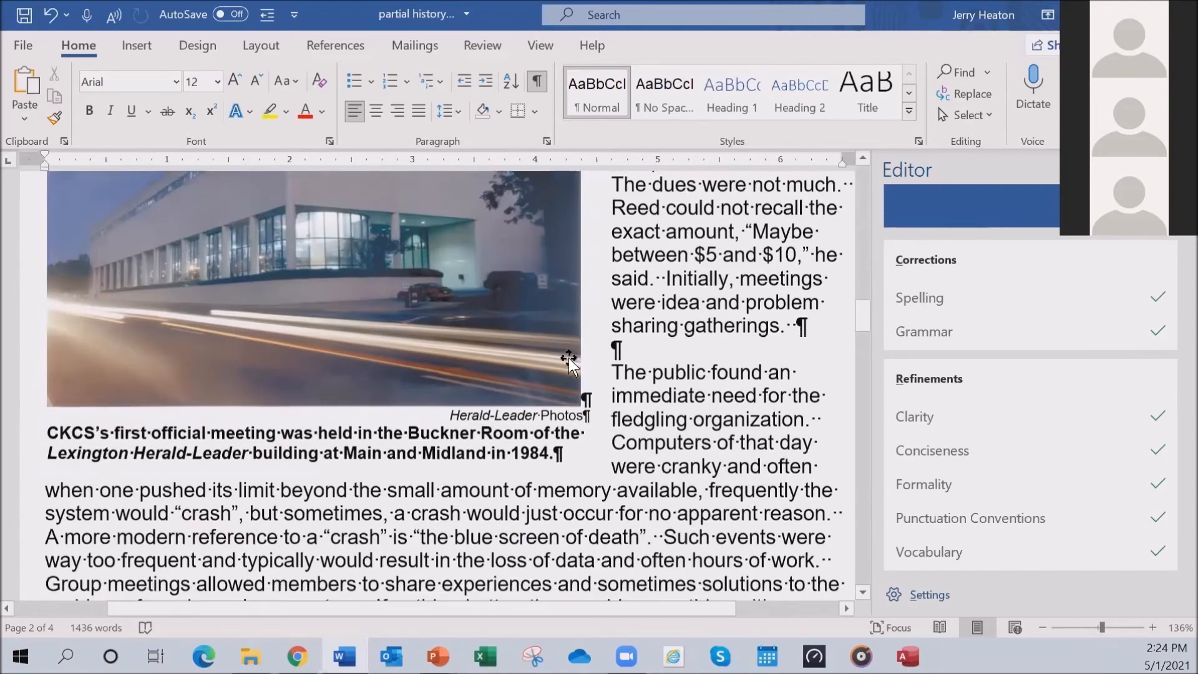
{"action": "scroll", "coordinate": [568, 360], "scroll_direction": "down", "scroll_amount": 5}
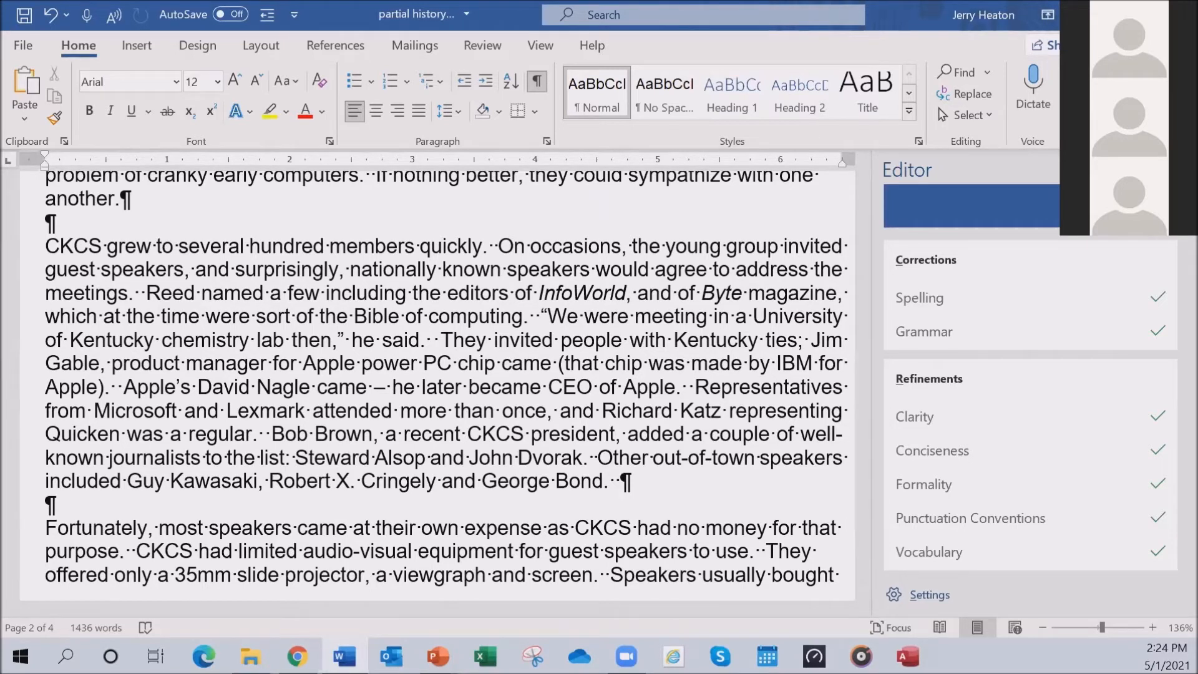
{"action": "left_click", "coordinate": [1176, 15]}
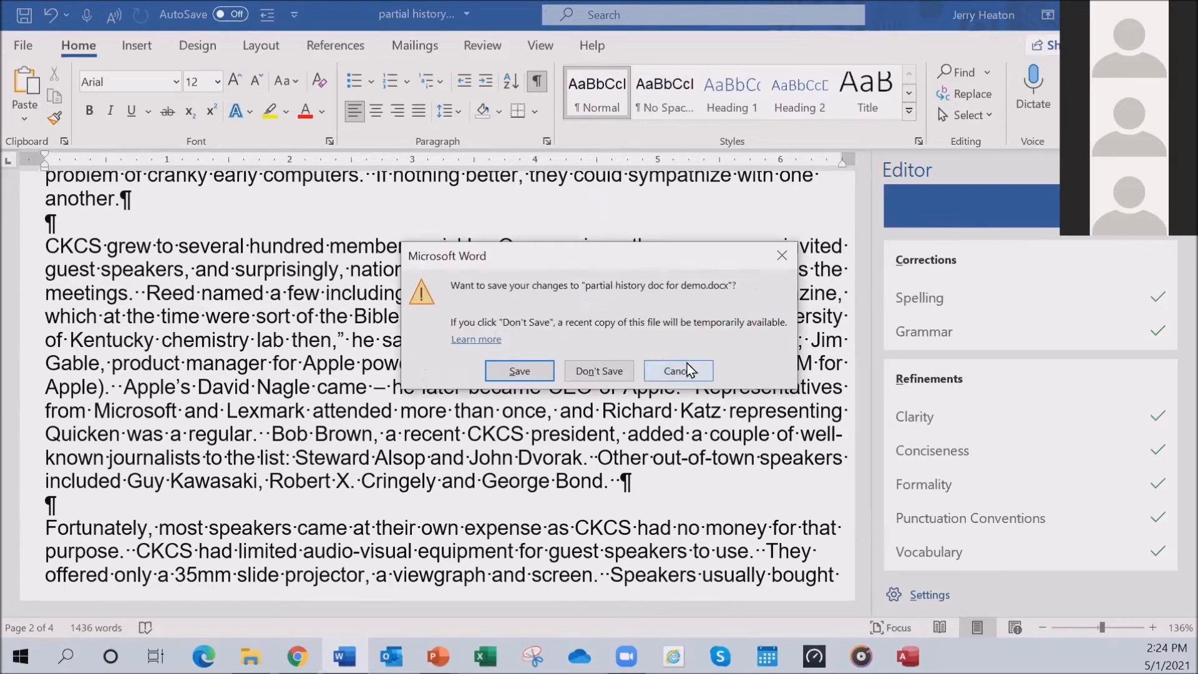
{"action": "left_click", "coordinate": [615, 371]}
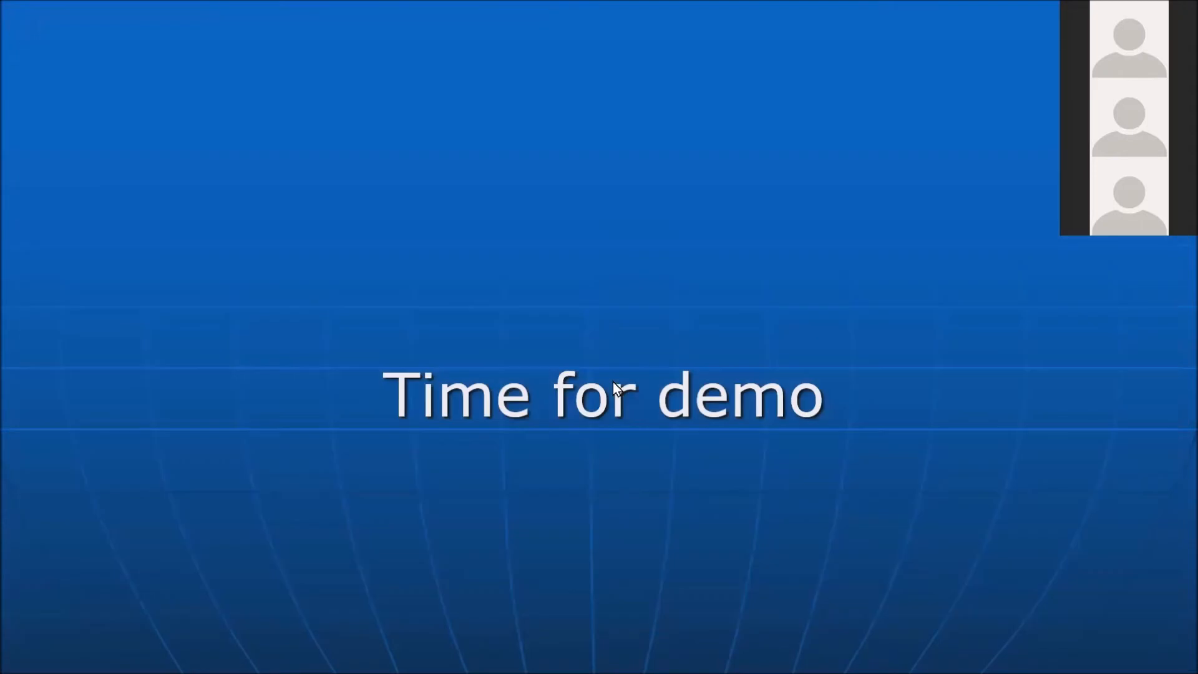
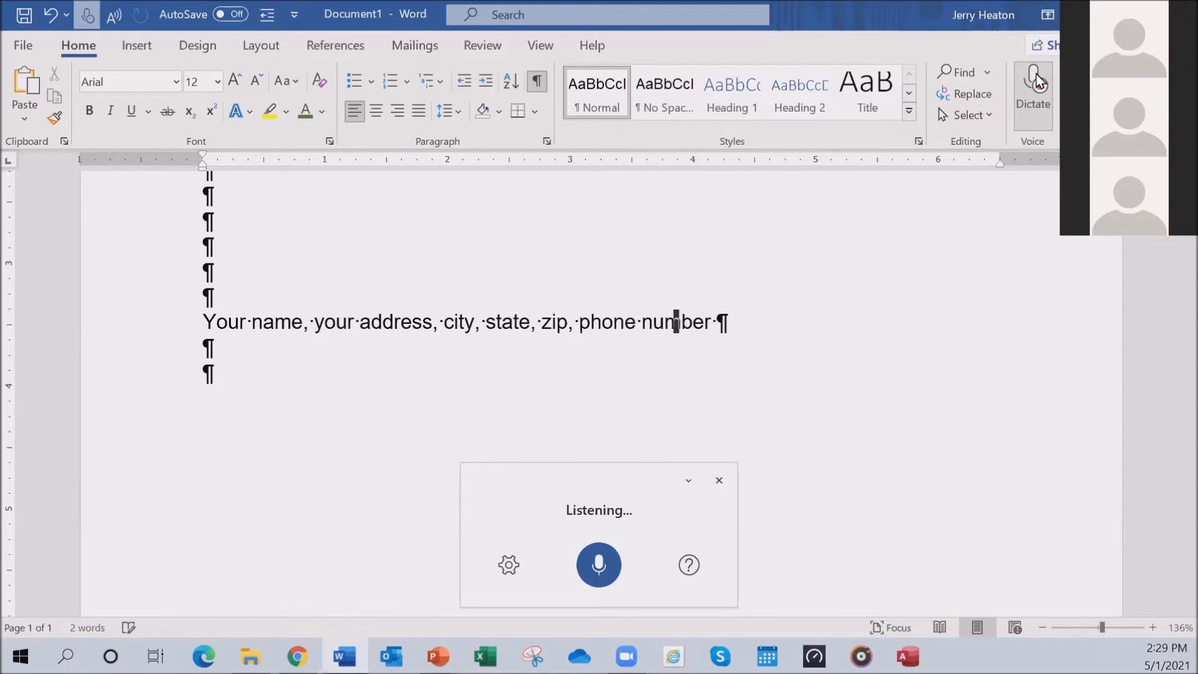
Stop the dictation, close its panel and set the font size of the placeholder contact line to 9 points
{"action": "left_click", "coordinate": [1033, 107]}
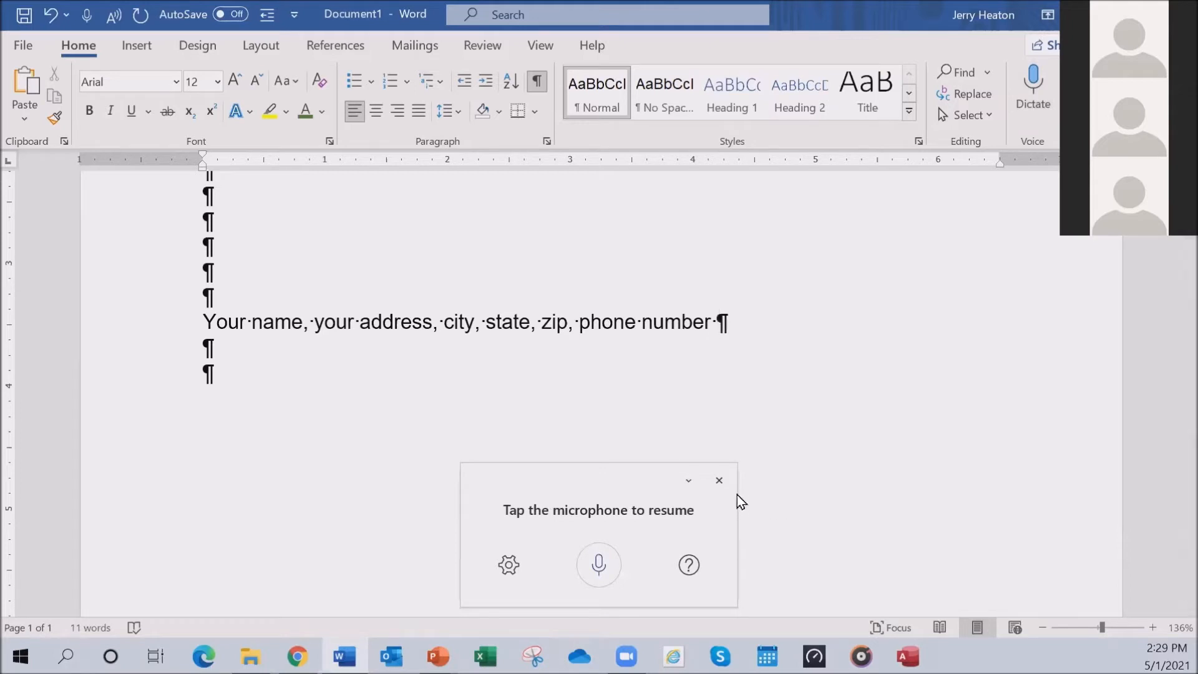
{"action": "left_click", "coordinate": [719, 480]}
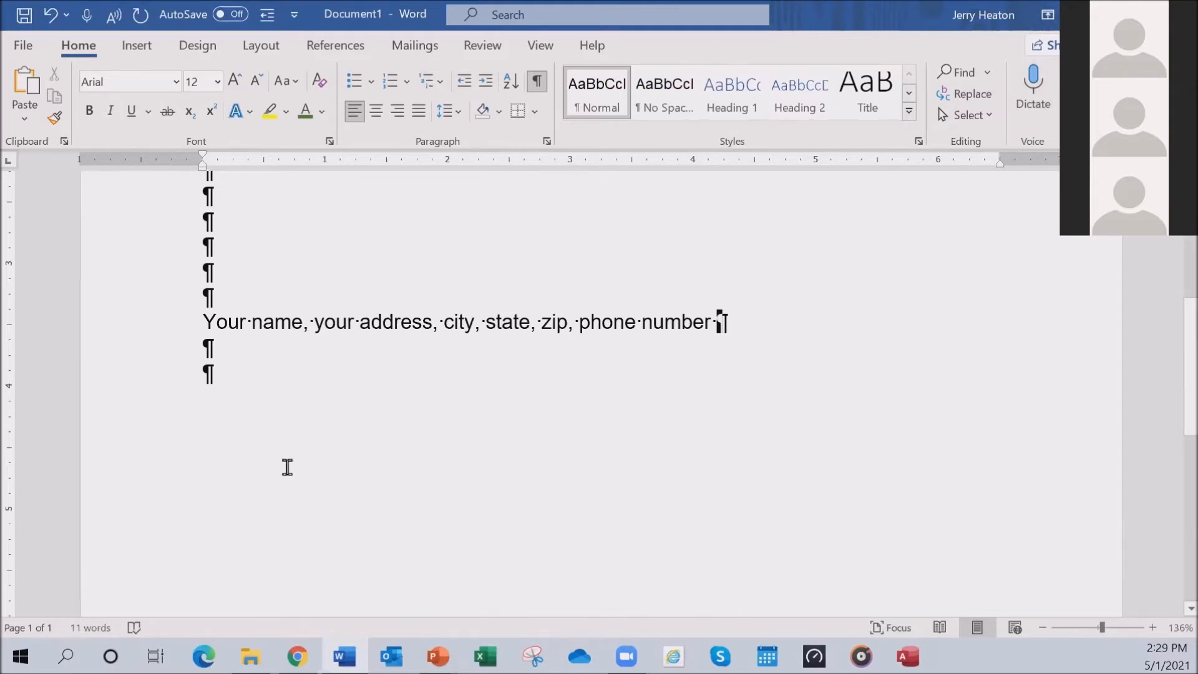
{"action": "left_click", "coordinate": [140, 345]}
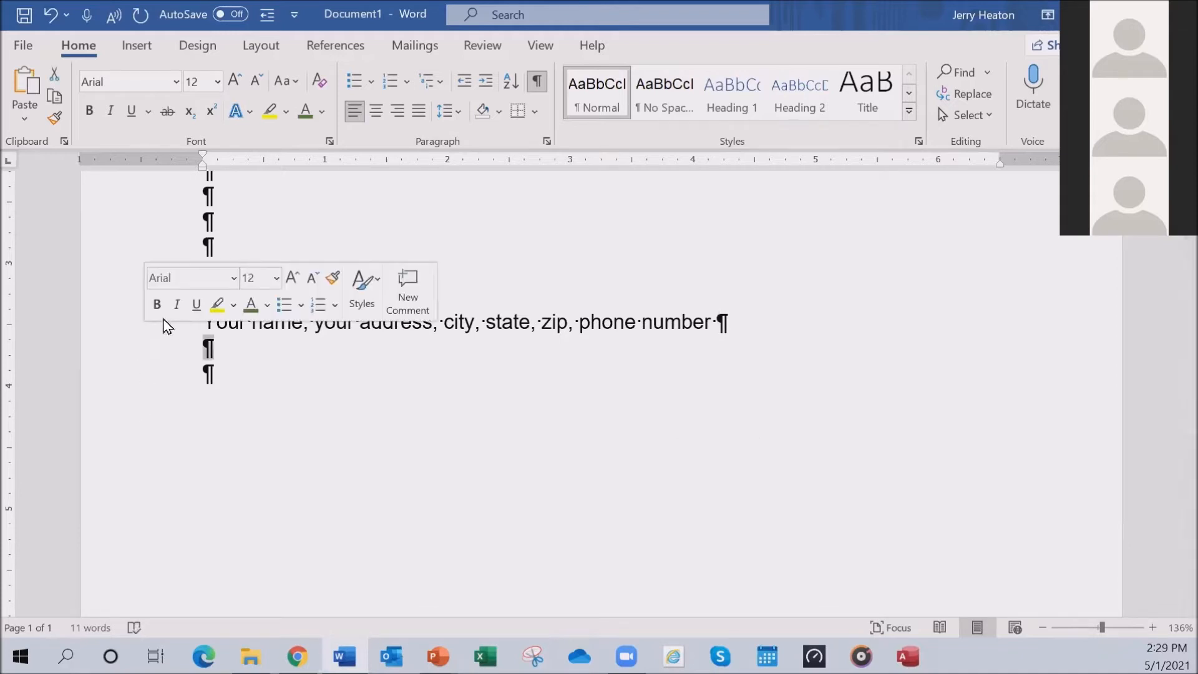
{"action": "left_click", "coordinate": [119, 328]}
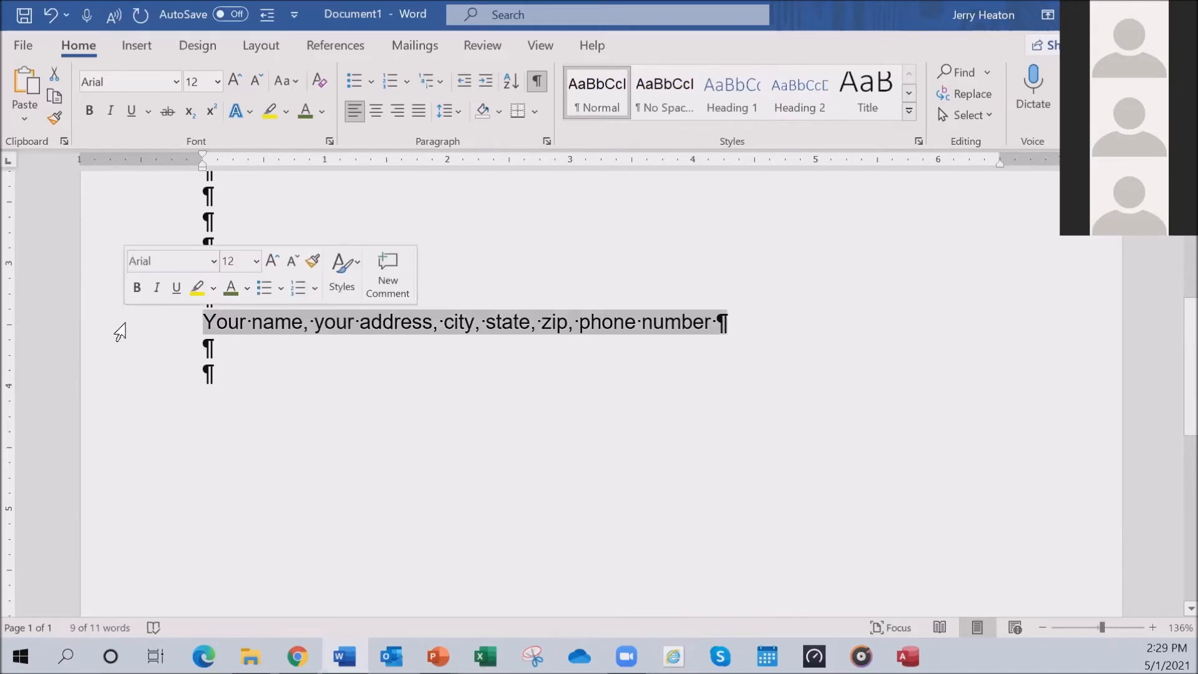
{"action": "left_click", "coordinate": [217, 81]}
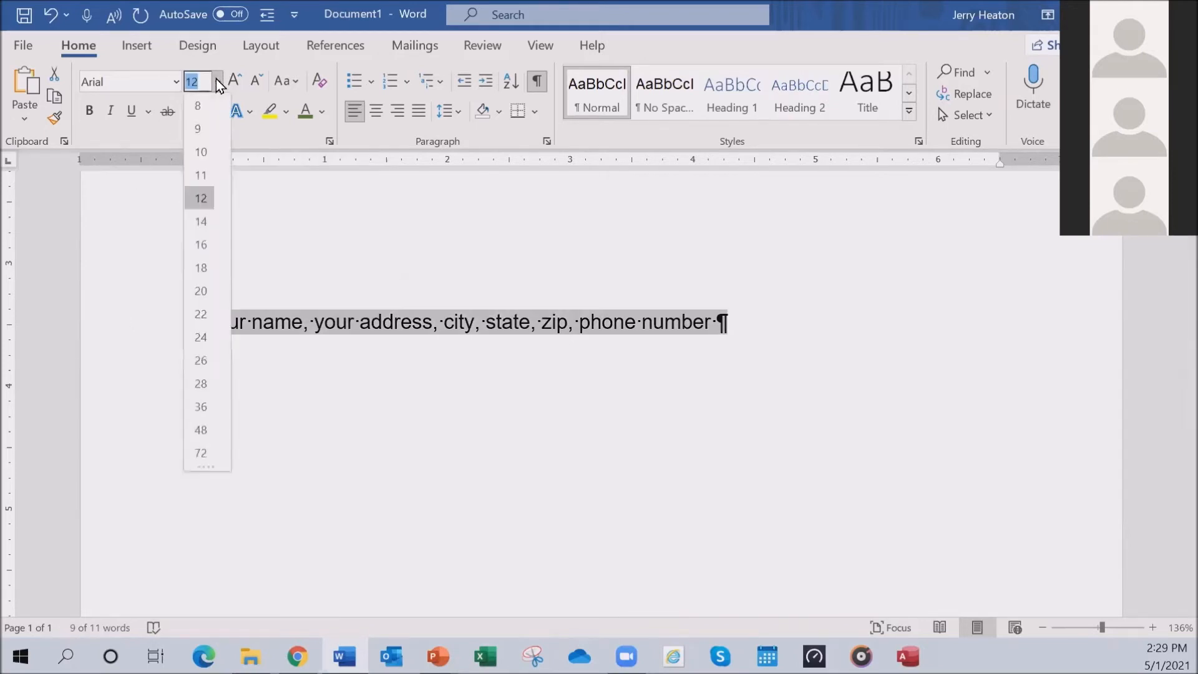
{"action": "left_click", "coordinate": [209, 128]}
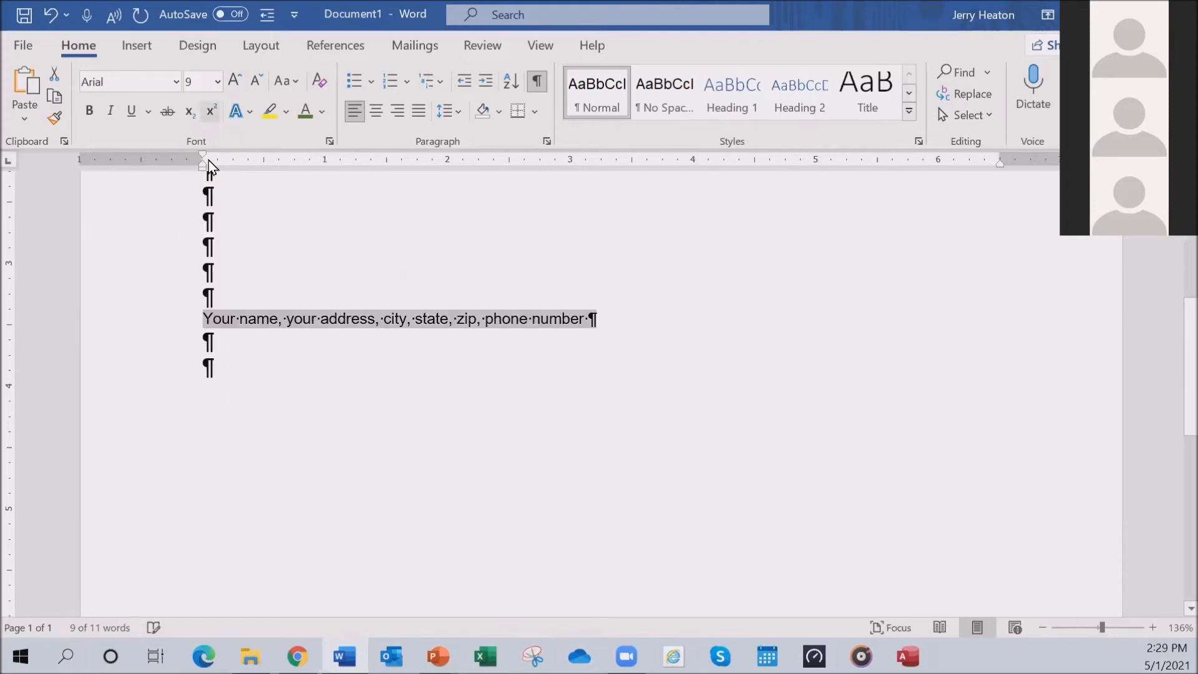
Center the contact line and cycle its letter case through uppercase and lowercase to capitalizing each word
{"action": "mouse_move", "coordinate": [250, 655]}
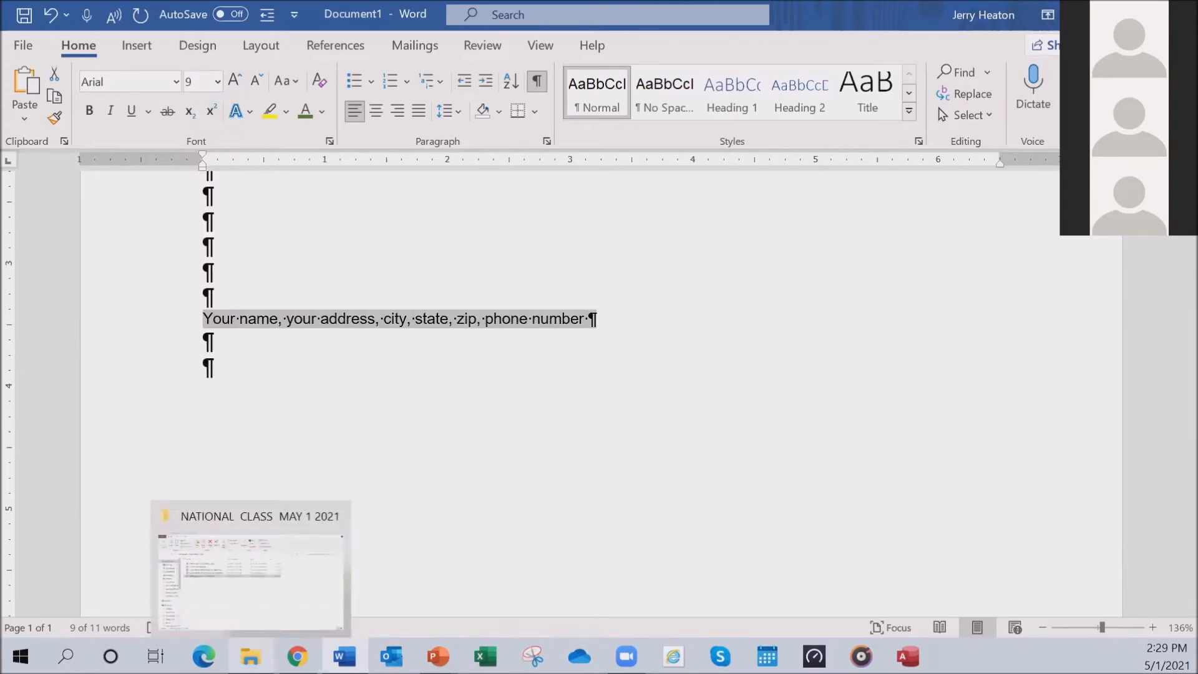
{"action": "key", "text": "ctrl+e"}
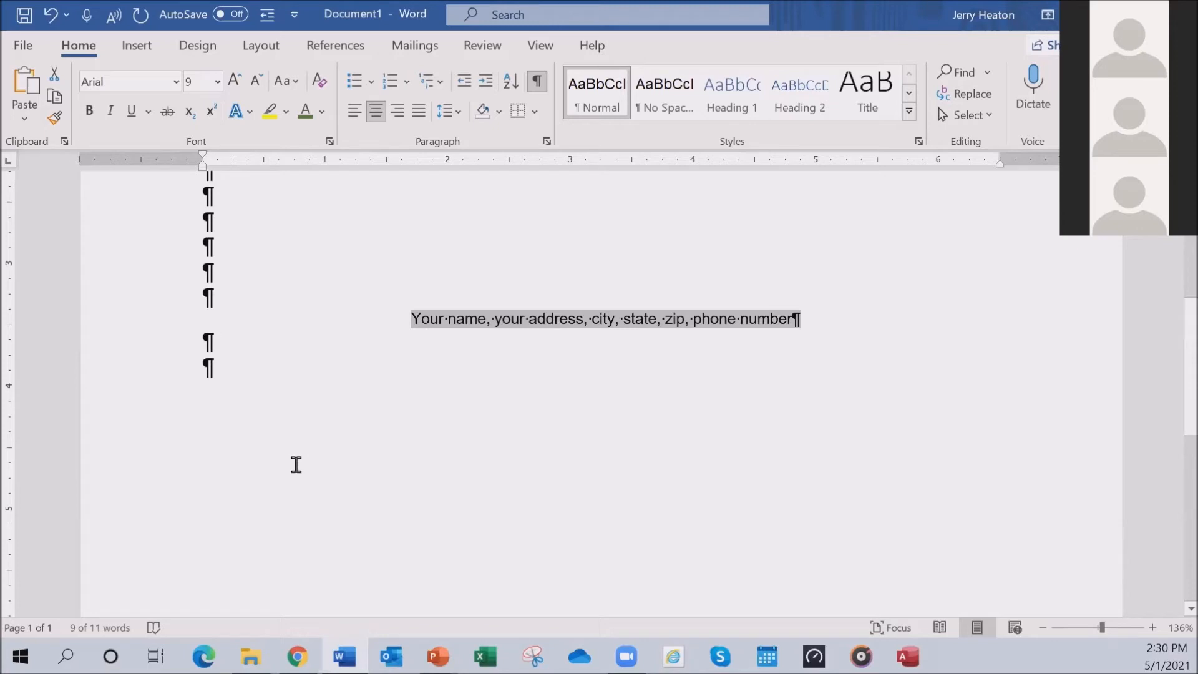
{"action": "key", "text": "ctrl+shift+a"}
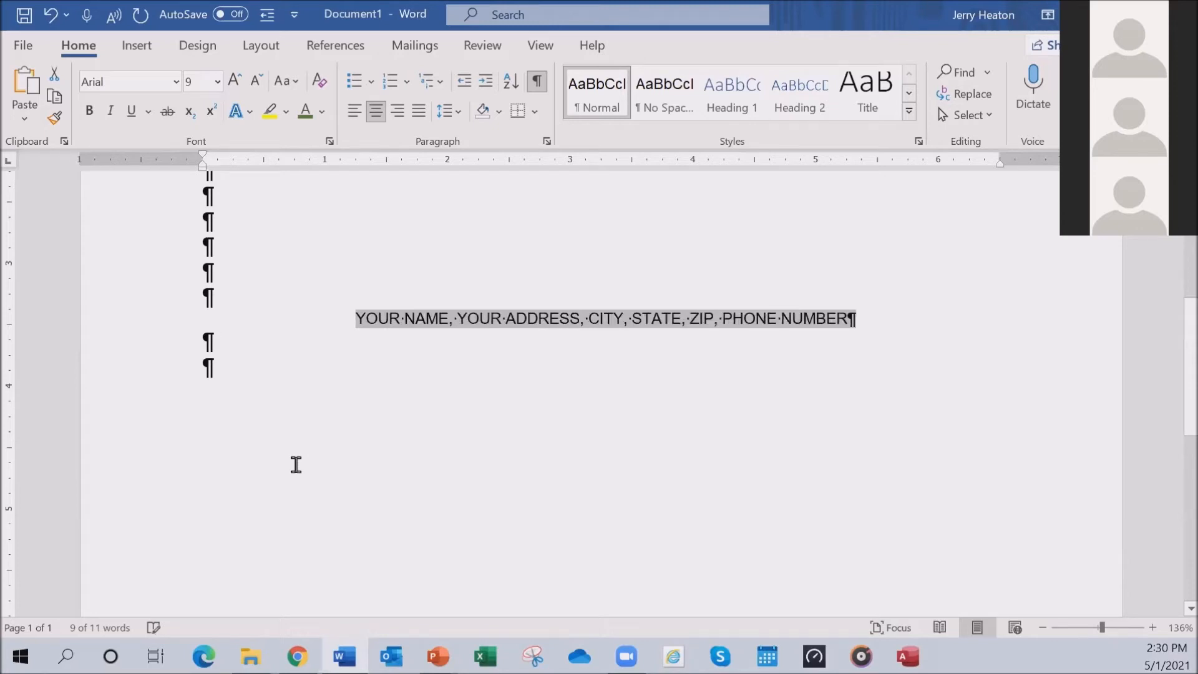
{"action": "key", "text": "shift+F3"}
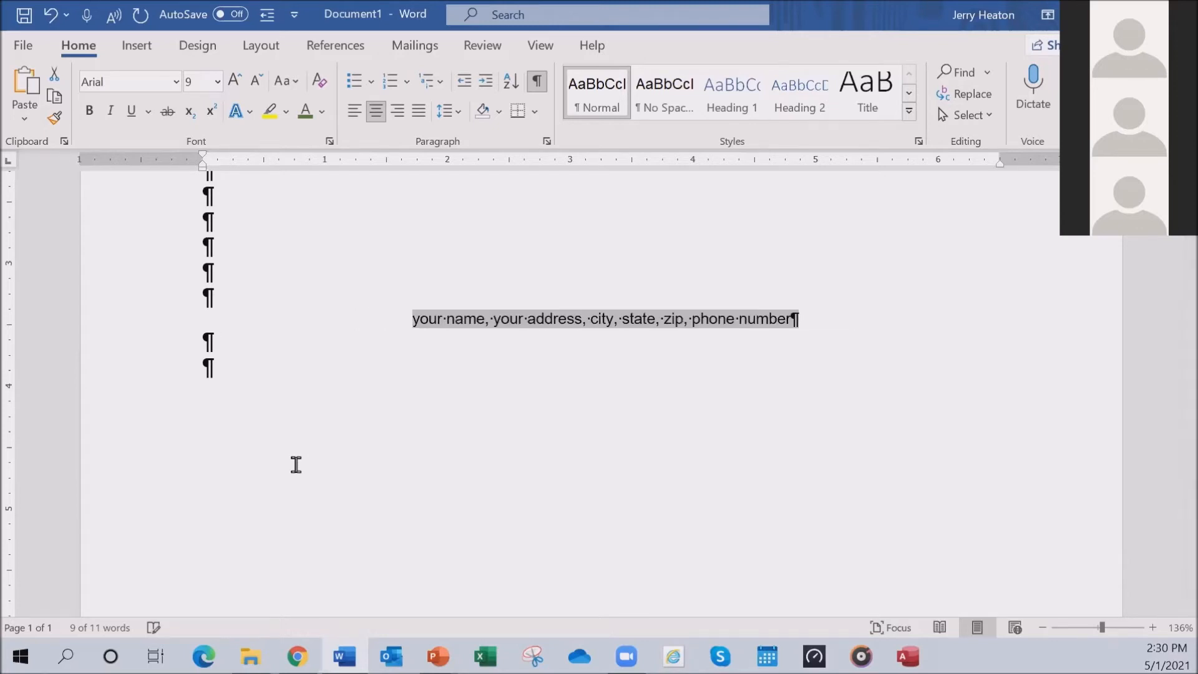
{"action": "key", "text": "shift+F3"}
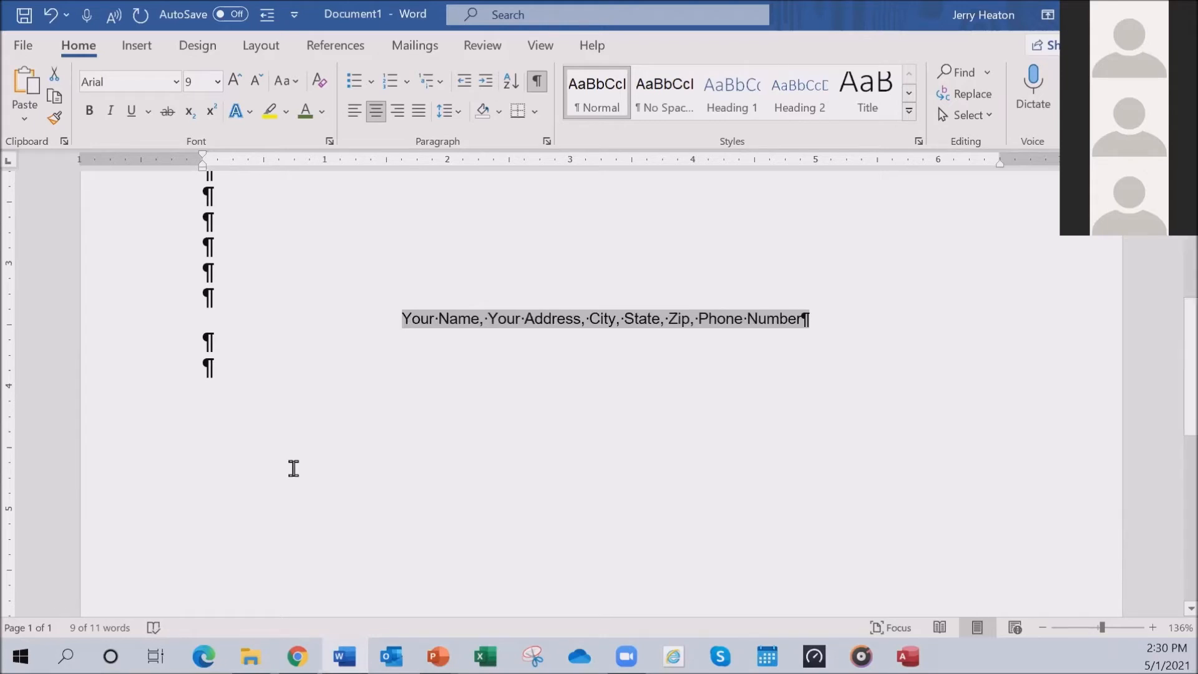
Format the empty paragraphs between the "Thank You" heading and the contact line in Lucida Handwriting at 16 points
{"action": "scroll", "coordinate": [290, 467], "scroll_direction": "up", "scroll_amount": 5}
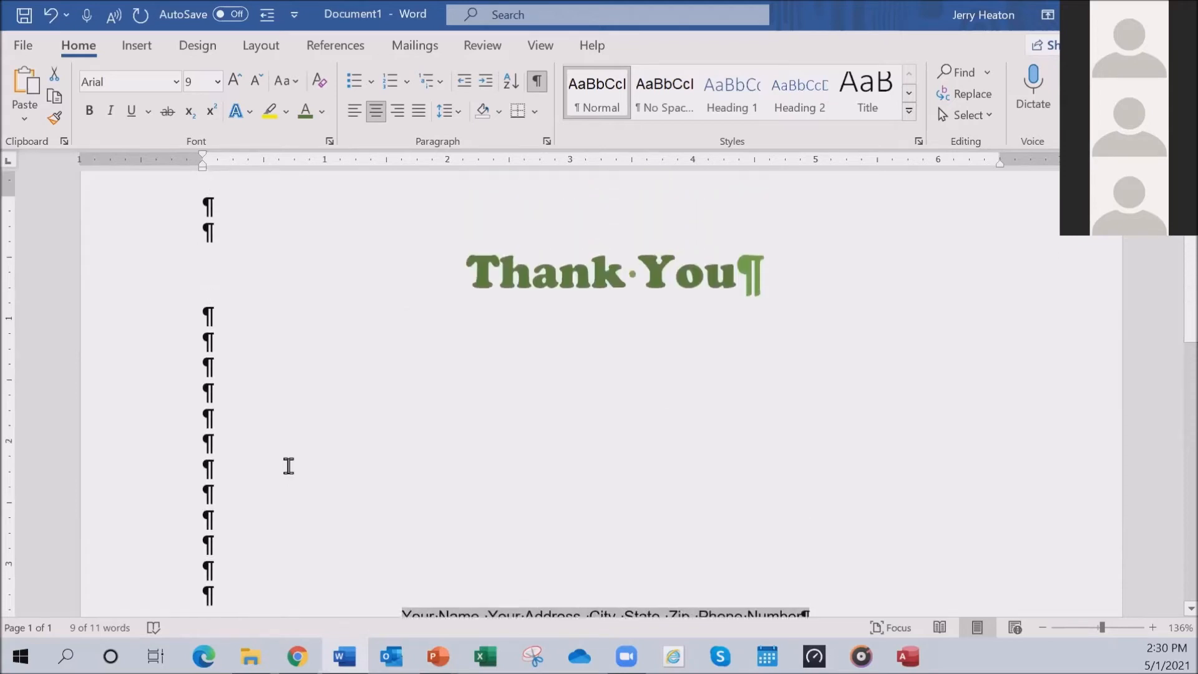
{"action": "scroll", "coordinate": [288, 467], "scroll_direction": "down", "scroll_amount": 4}
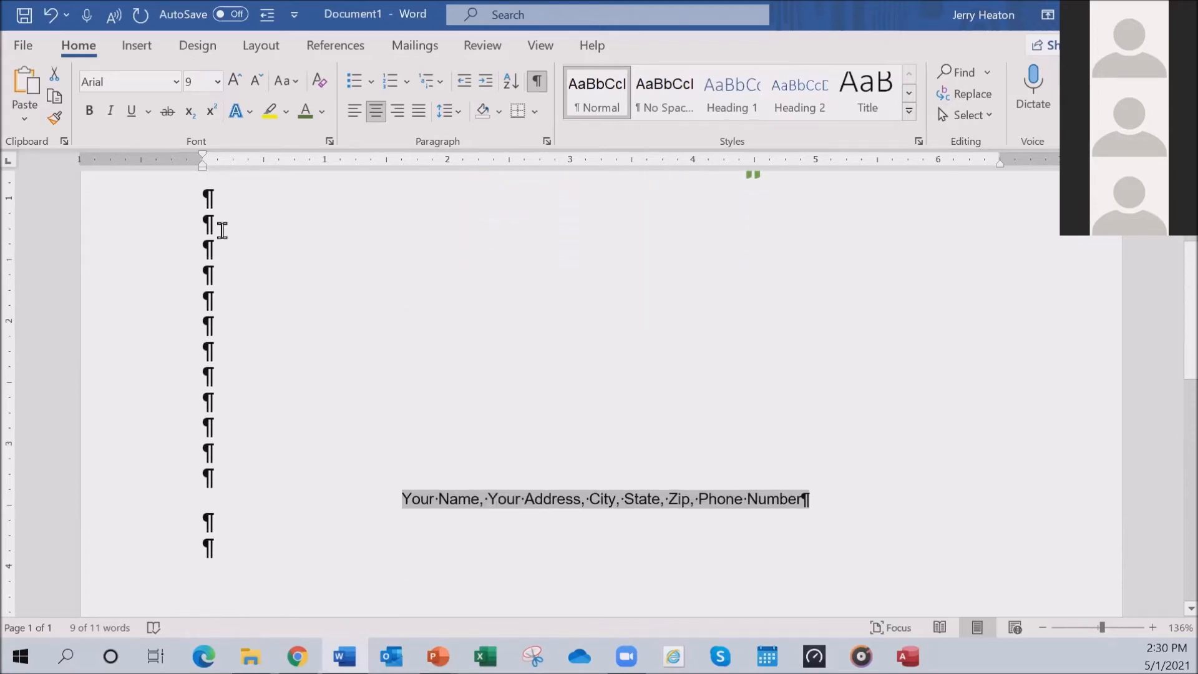
{"action": "left_click_drag", "start_coordinate": [208, 194], "coordinate": [227, 474]}
{"action": "left_click", "coordinate": [549, 291]}
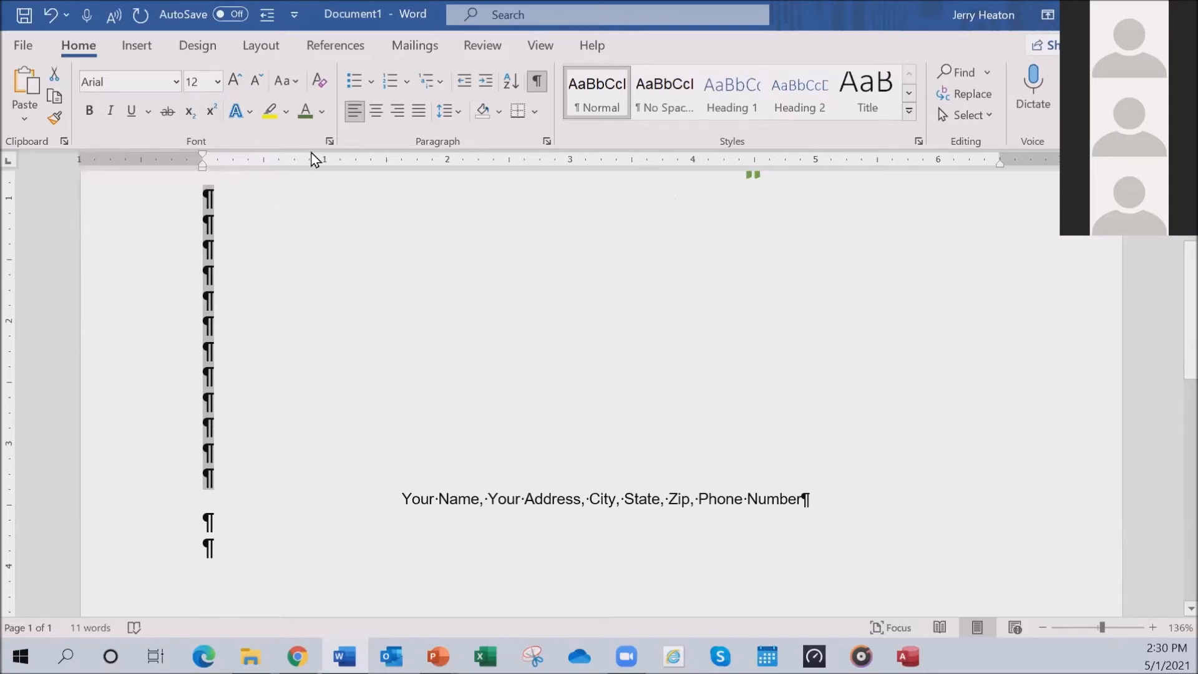
{"action": "left_click", "coordinate": [176, 82]}
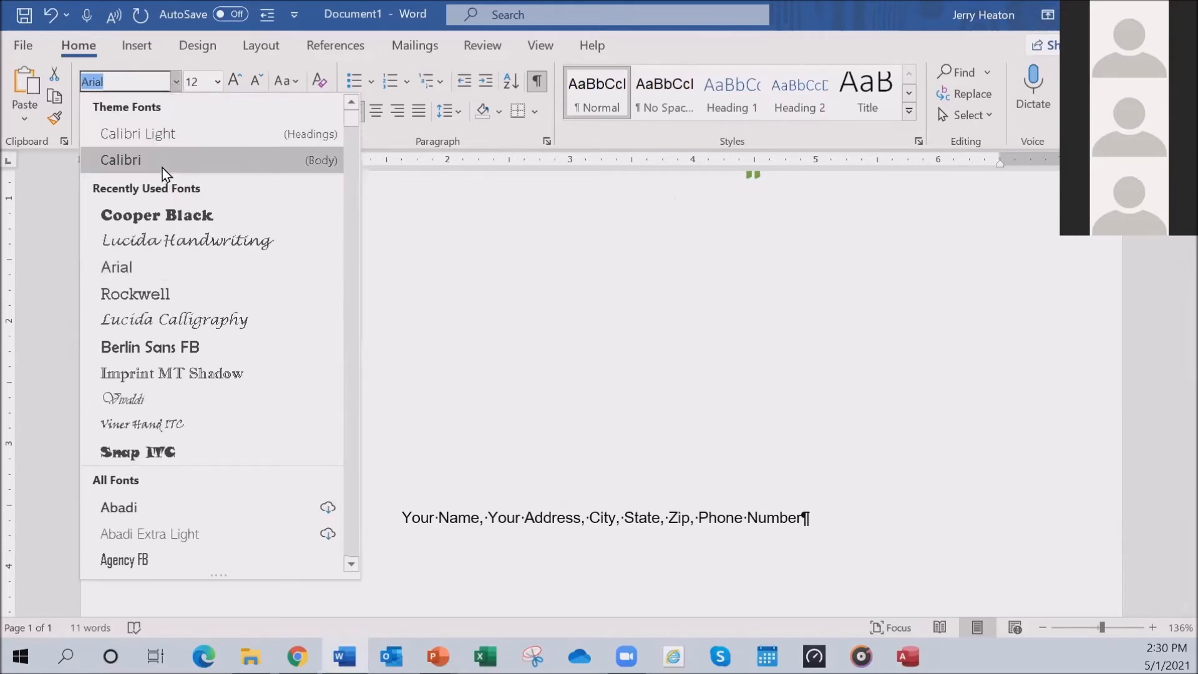
{"action": "left_click", "coordinate": [156, 242]}
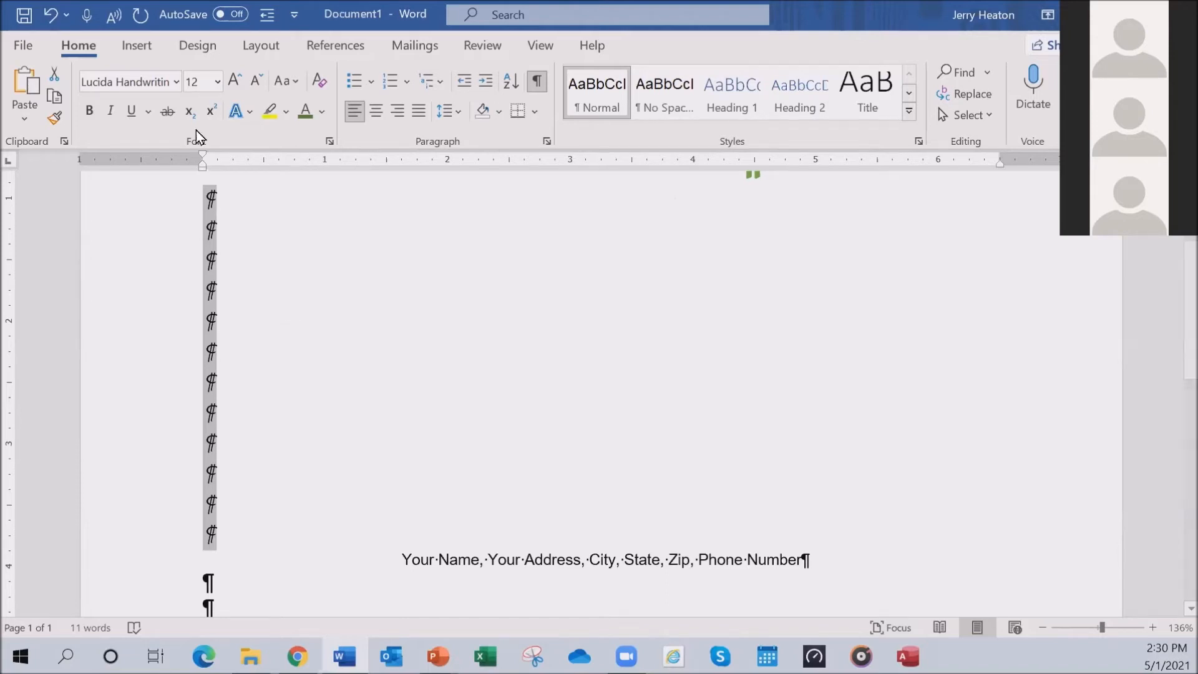
{"action": "left_click", "coordinate": [216, 81]}
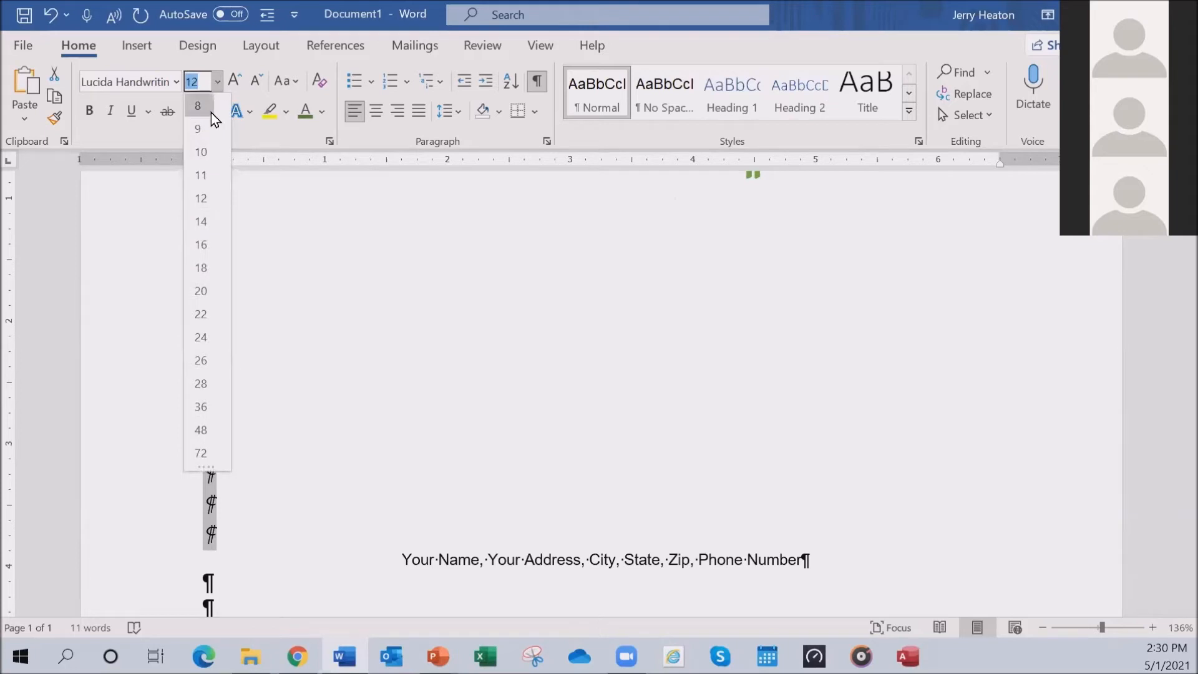
{"action": "left_click", "coordinate": [205, 247]}
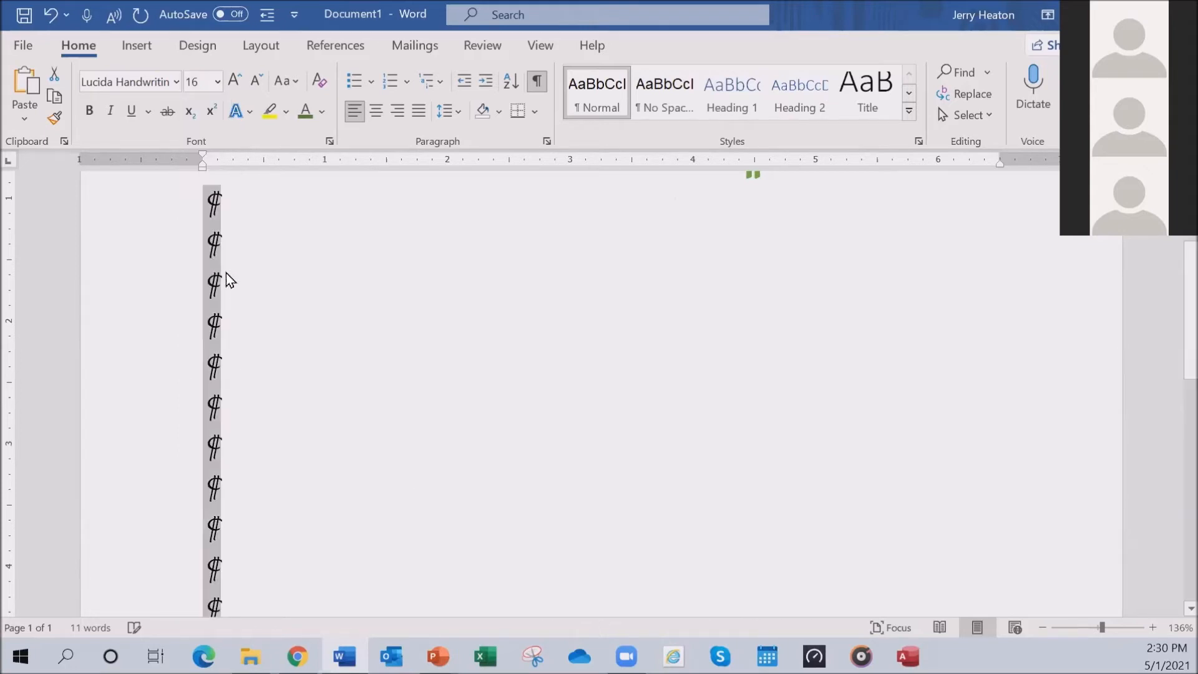
Dictate the sample sentence "It will look like this whenever I finish." on an empty line below the heading
{"action": "scroll", "coordinate": [266, 339], "scroll_direction": "down", "scroll_amount": 2}
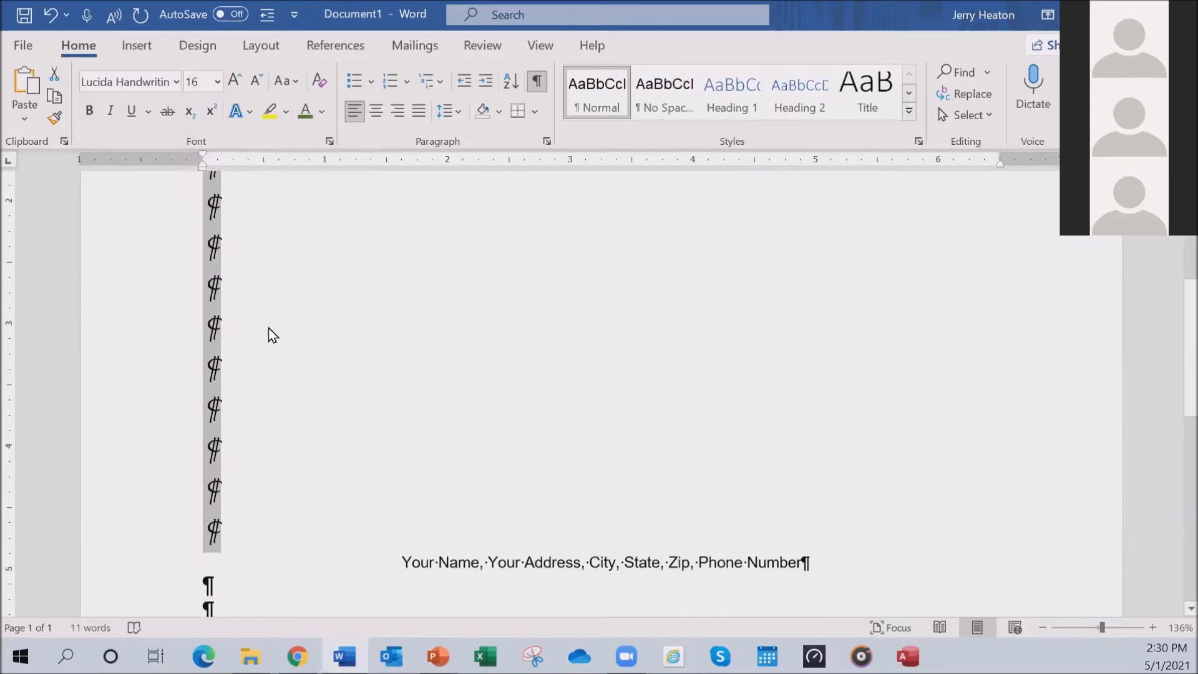
{"action": "left_click", "coordinate": [269, 252]}
{"action": "left_click", "coordinate": [1036, 85]}
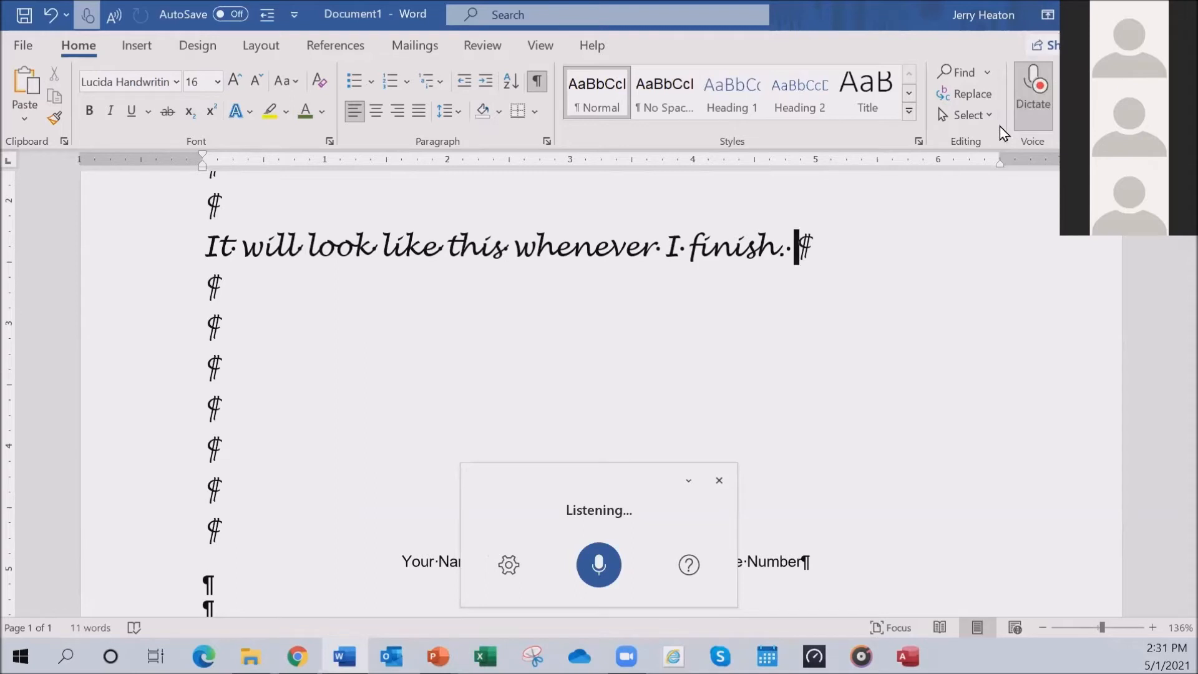
{"action": "left_click", "coordinate": [1033, 94]}
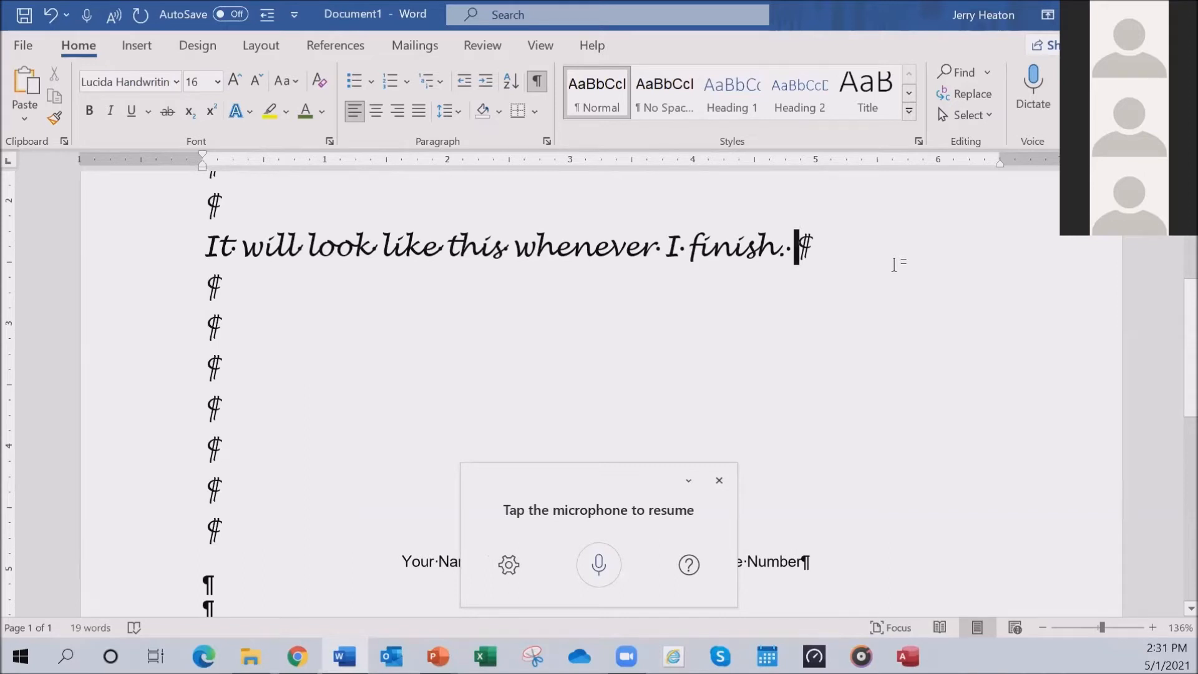
Delete the dictated sample sentence together with its paragraph mark and close the dictation panel
{"action": "key", "text": "shift+Left"}
{"action": "key", "text": "shift+Left"}
{"action": "key", "text": "shift+Left"}
{"action": "key", "text": "shift+Left"}
{"action": "key", "text": "shift+Left"}
{"action": "key", "text": "shift+Left"}
{"action": "key", "text": "shift+Left"}
{"action": "key", "text": "shift+Left"}
{"action": "key", "text": "shift+Left"}
{"action": "key", "text": "shift+Left"}
{"action": "key", "text": "ctrl+shift+Left"}
{"action": "key", "text": "ctrl+shift+Left"}
{"action": "key", "text": "ctrl+shift+Left"}
{"action": "key", "text": "ctrl+shift+Left"}
{"action": "key", "text": "ctrl+shift+Left"}
{"action": "key", "text": "ctrl+shift+Left"}
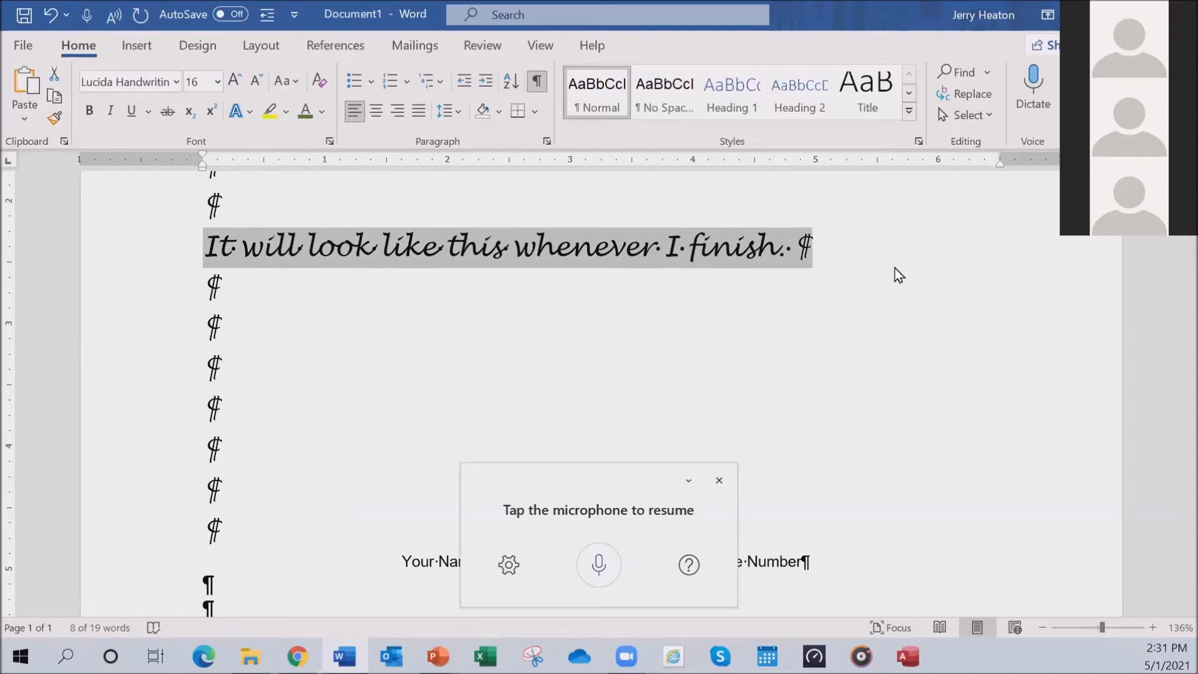
{"action": "key", "text": "Delete"}
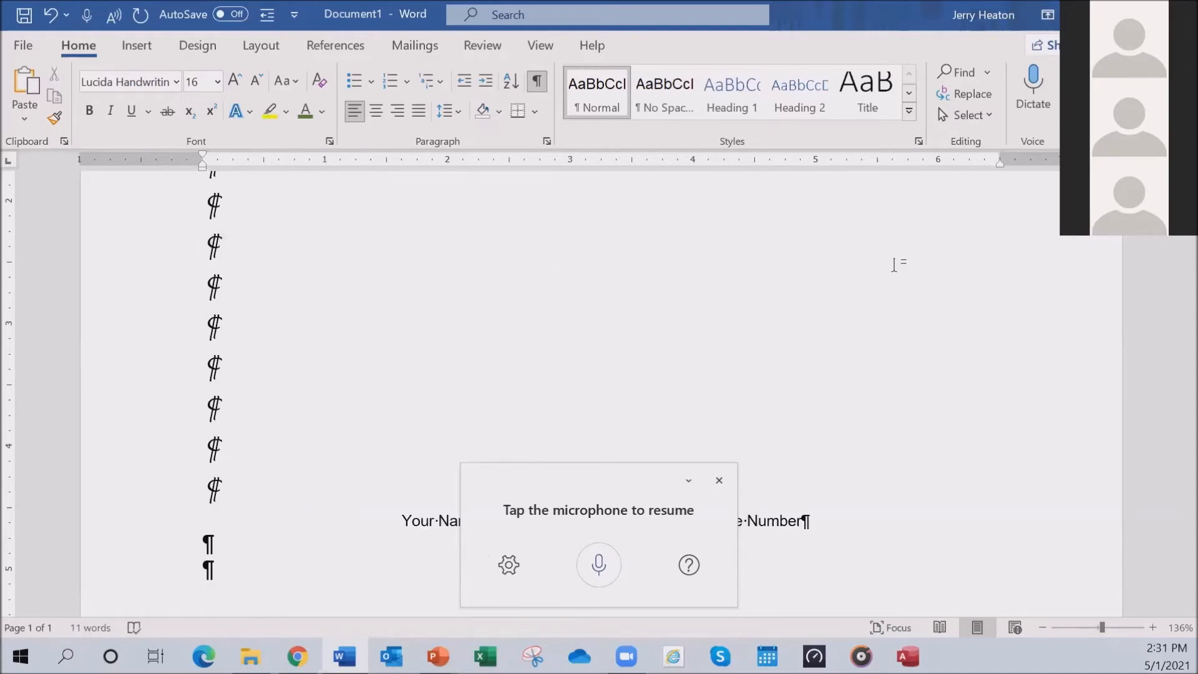
{"action": "left_click", "coordinate": [717, 475]}
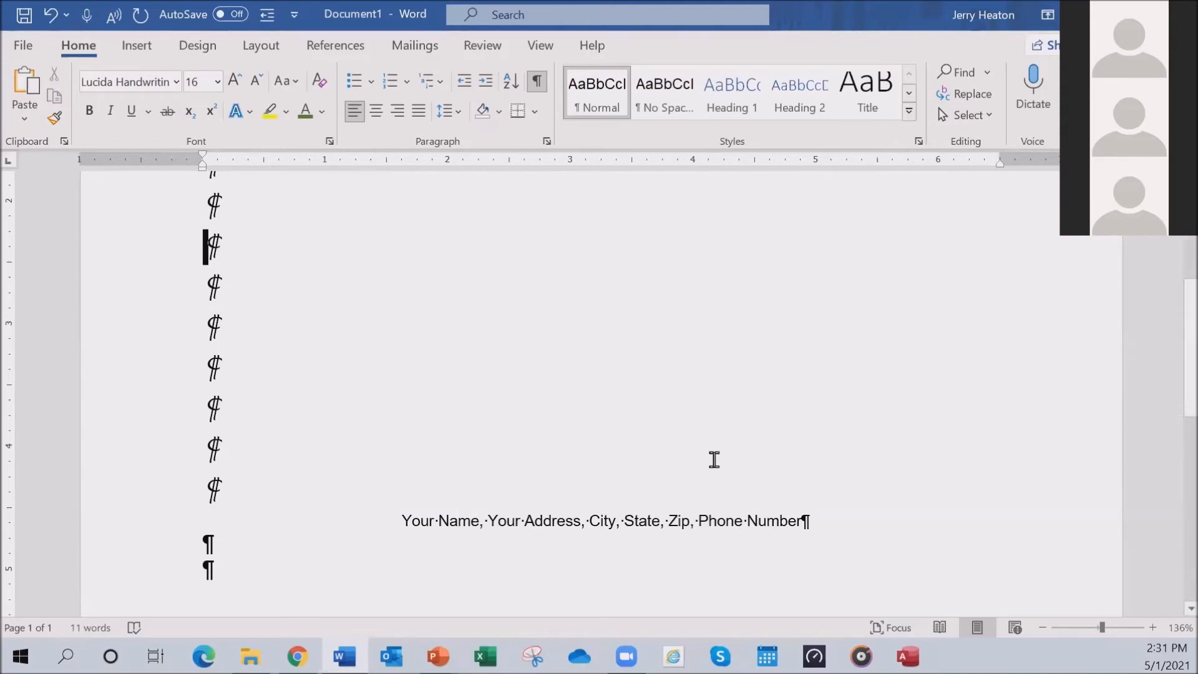
Apply outside borders around the entire document content, from the blank lines above "Thank You" to the last paragraph
{"action": "scroll", "coordinate": [604, 420], "scroll_direction": "up", "scroll_amount": 5}
{"action": "scroll", "coordinate": [599, 438], "scroll_direction": "down", "scroll_amount": 3}
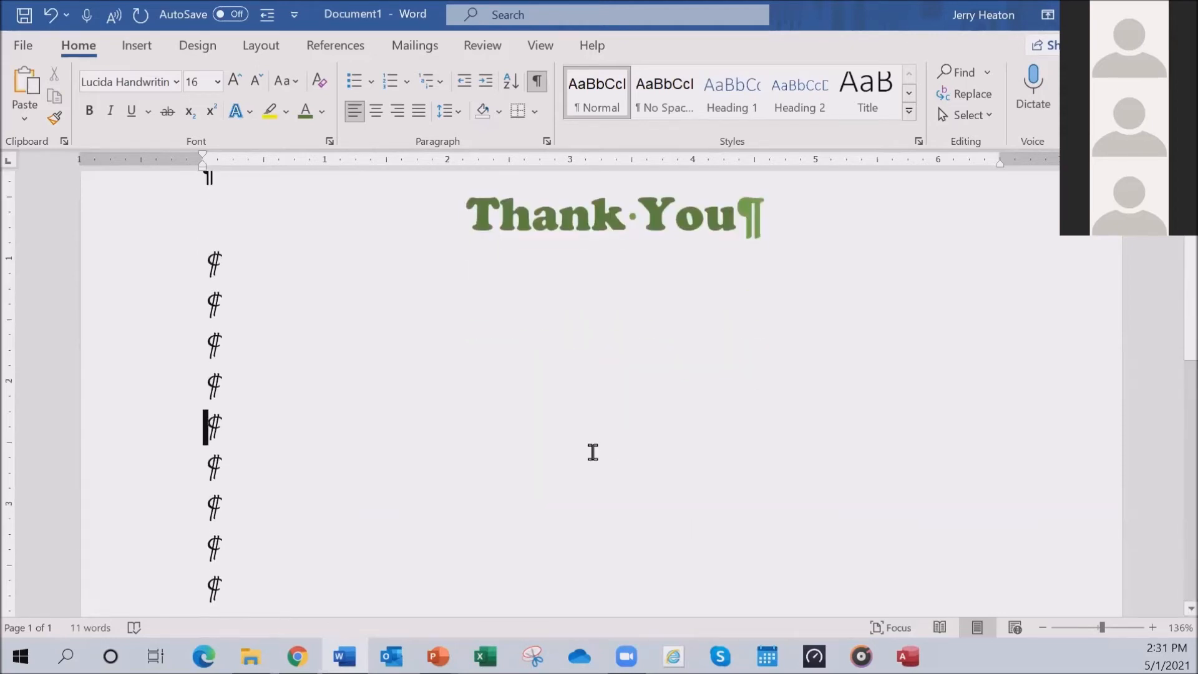
{"action": "scroll", "coordinate": [591, 452], "scroll_direction": "up", "scroll_amount": 3}
{"action": "scroll", "coordinate": [554, 477], "scroll_direction": "down", "scroll_amount": 3}
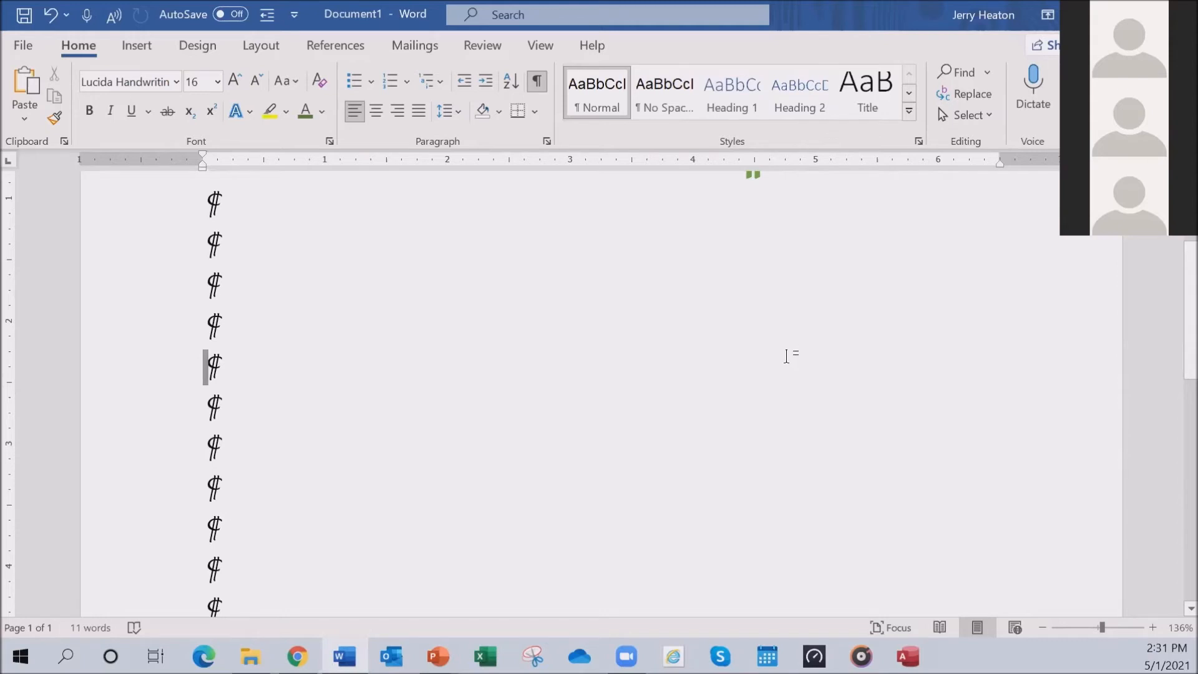
{"action": "scroll", "coordinate": [789, 354], "scroll_direction": "down", "scroll_amount": 3, "text": "ctrl"}
{"action": "scroll", "coordinate": [786, 354], "scroll_direction": "down", "scroll_amount": 3}
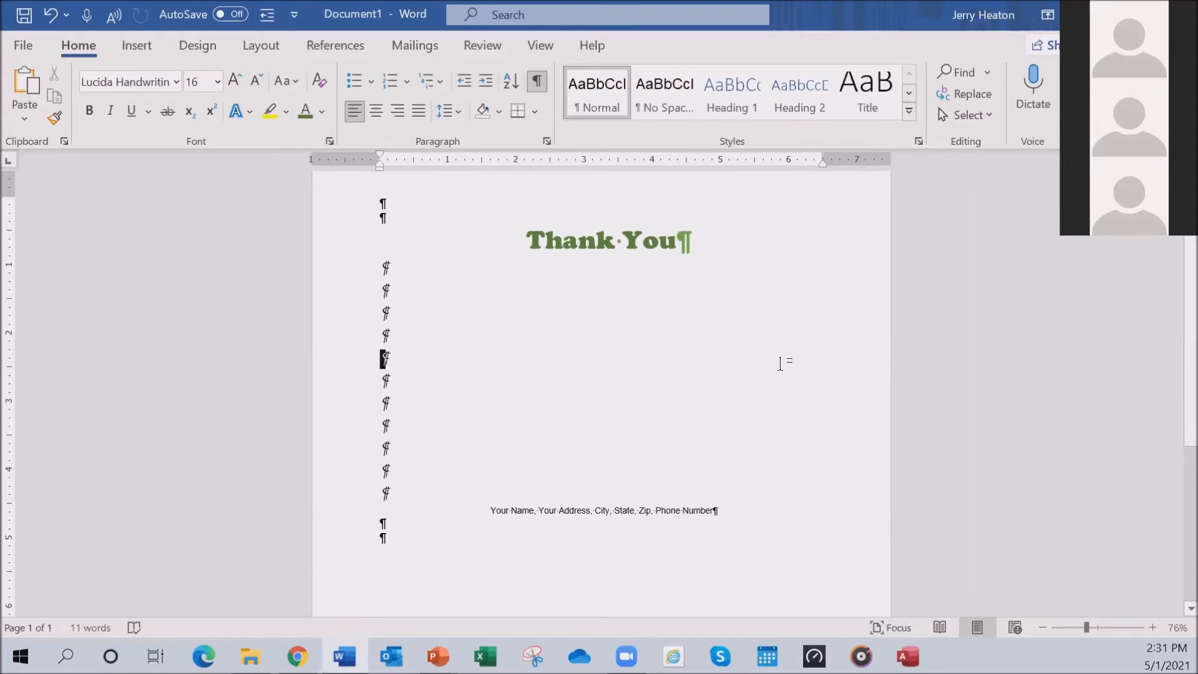
{"action": "key", "text": "ctrl+a"}
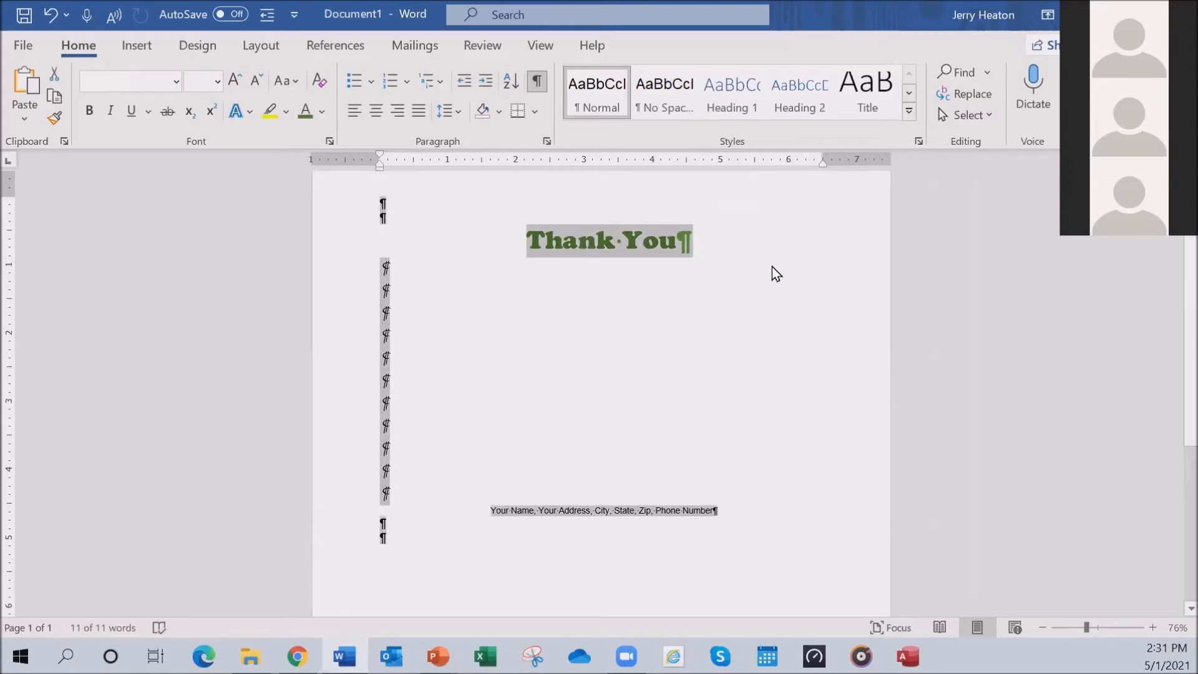
{"action": "left_click", "coordinate": [534, 115]}
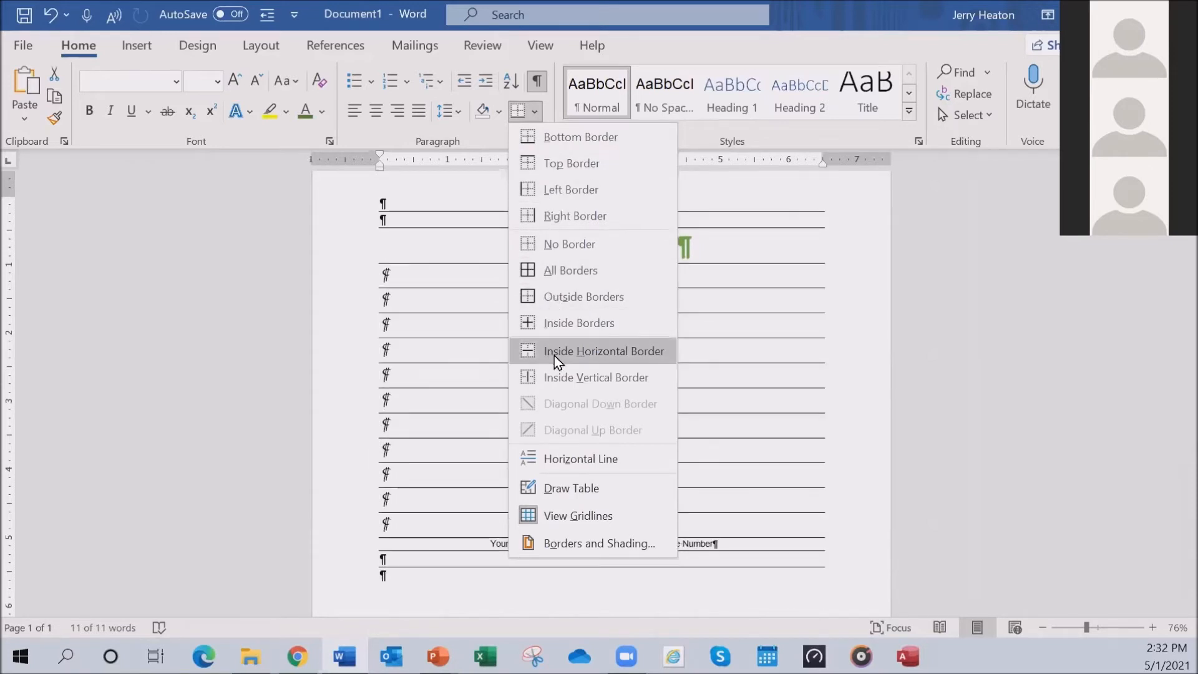
{"action": "left_click", "coordinate": [564, 297]}
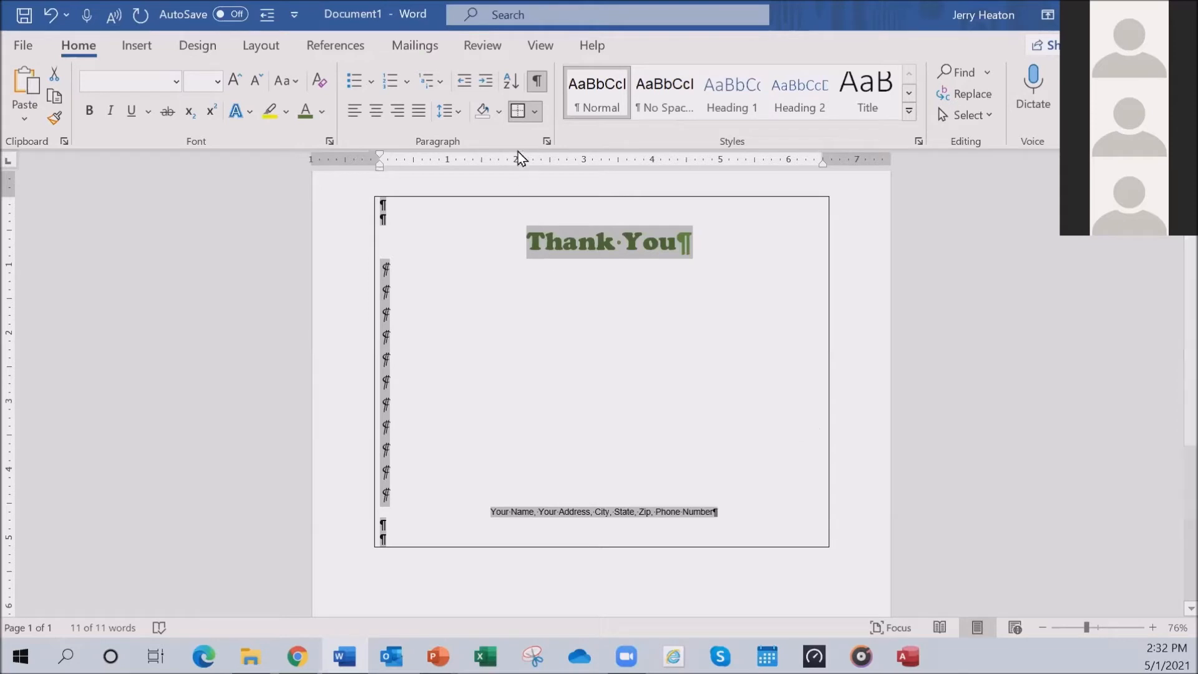
Change the box border around the selected note content to a 3 pt dark green line
{"action": "left_click", "coordinate": [535, 110]}
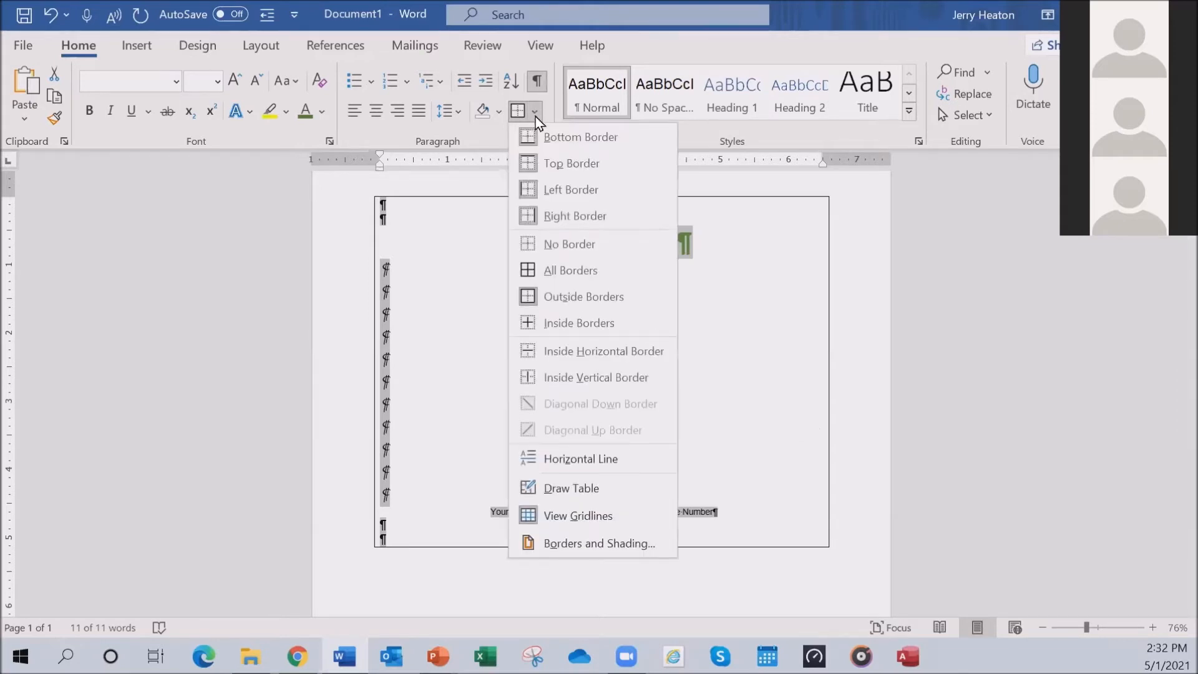
{"action": "left_click", "coordinate": [554, 545]}
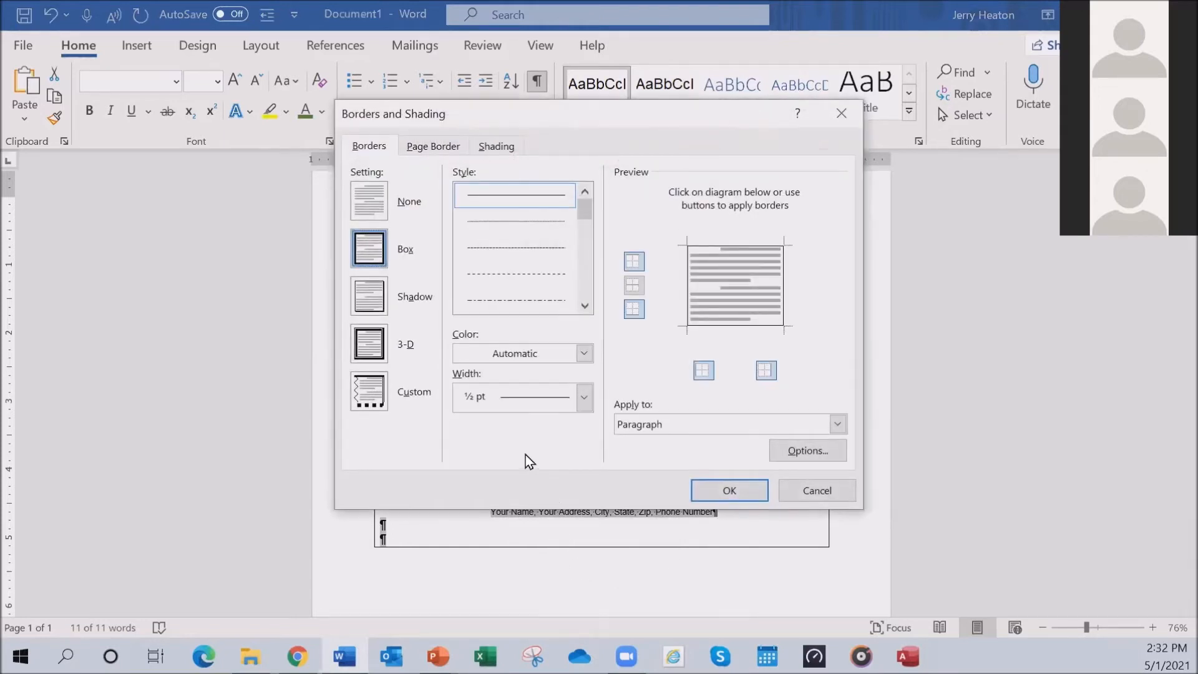
{"action": "left_click", "coordinate": [584, 399]}
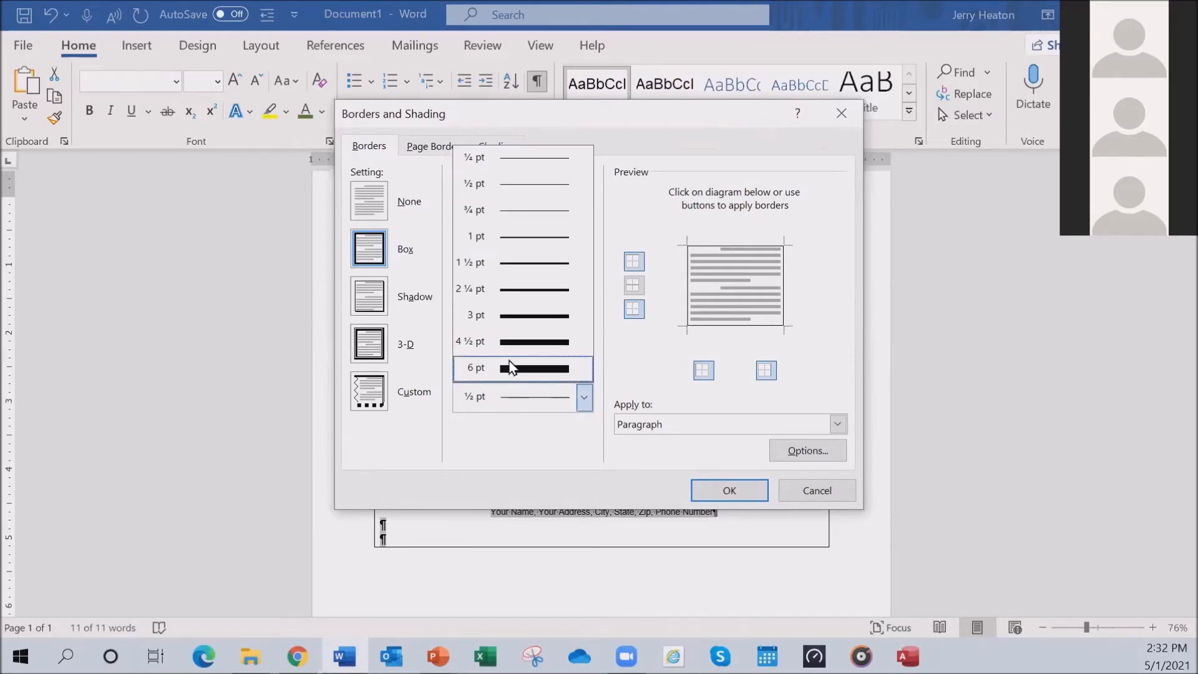
{"action": "left_click", "coordinate": [512, 315]}
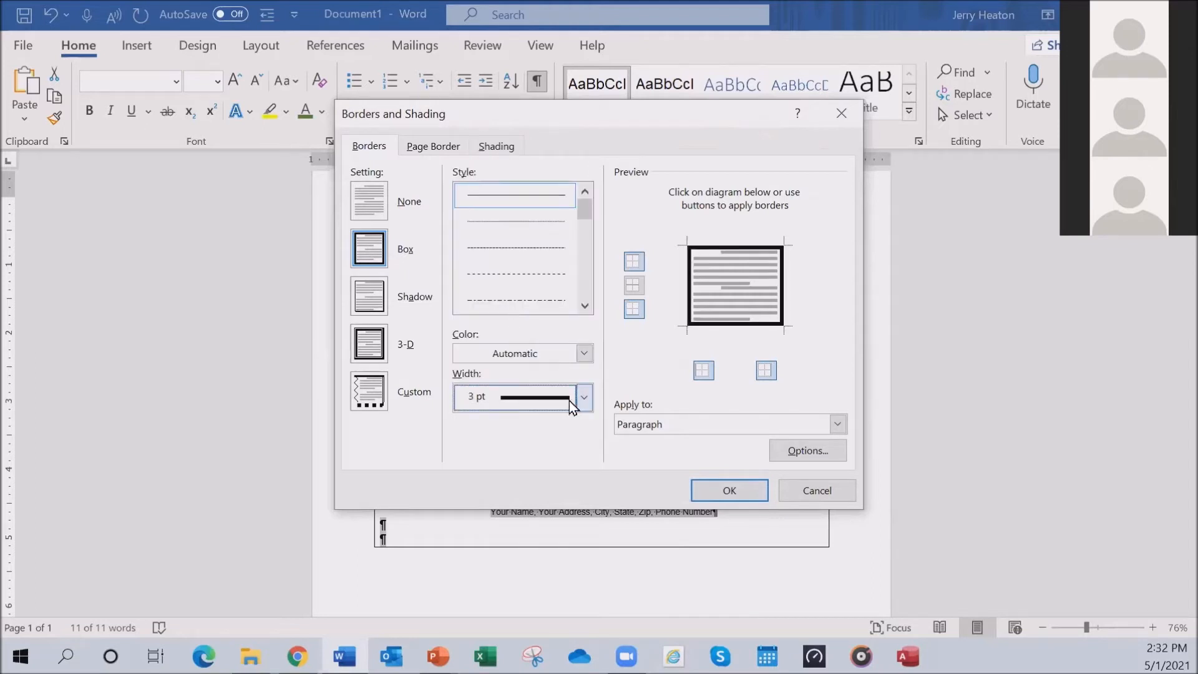
{"action": "left_click", "coordinate": [585, 354]}
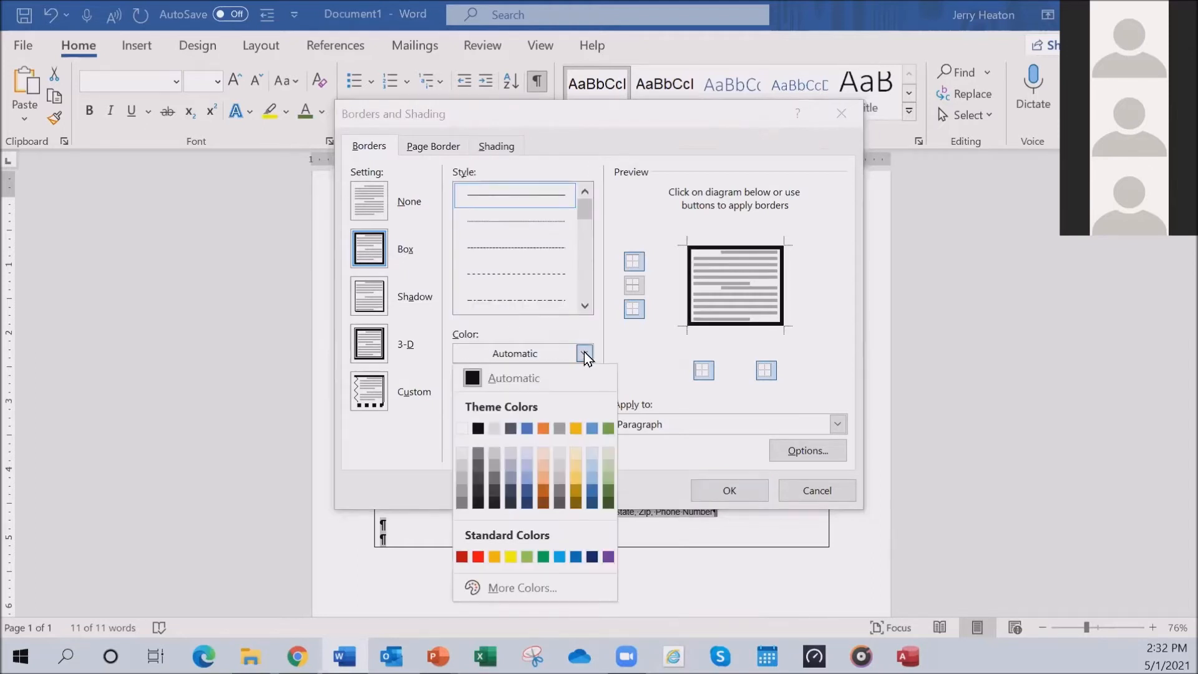
{"action": "left_click", "coordinate": [607, 486]}
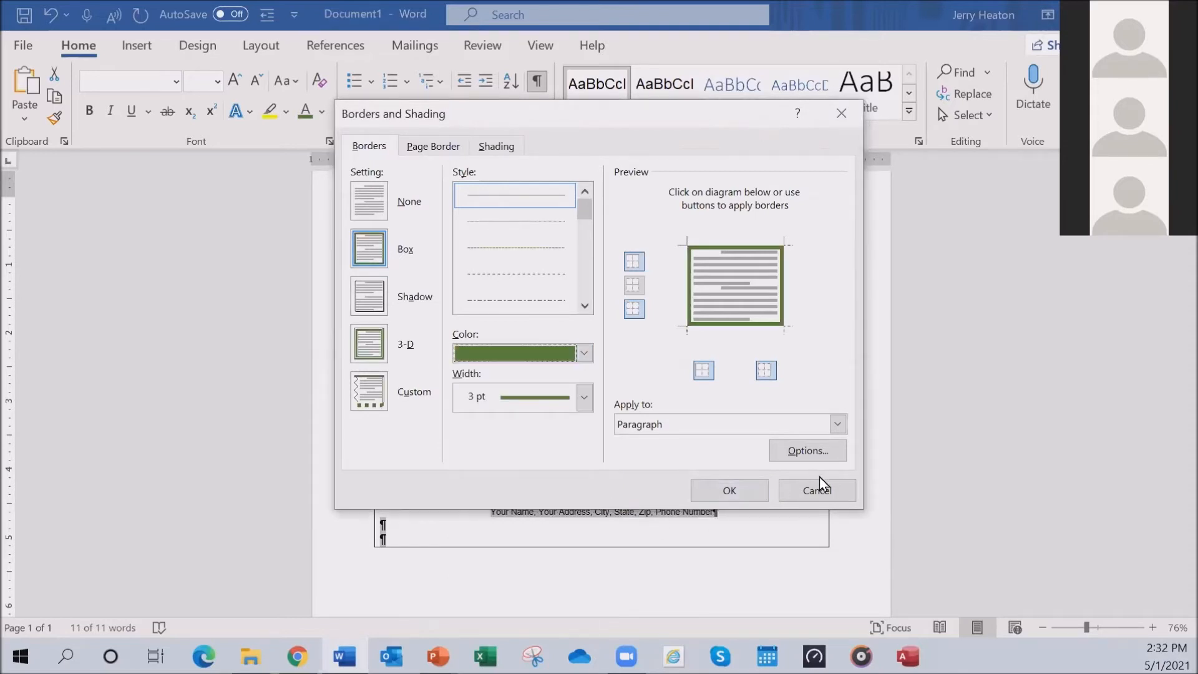
{"action": "left_click", "coordinate": [745, 499]}
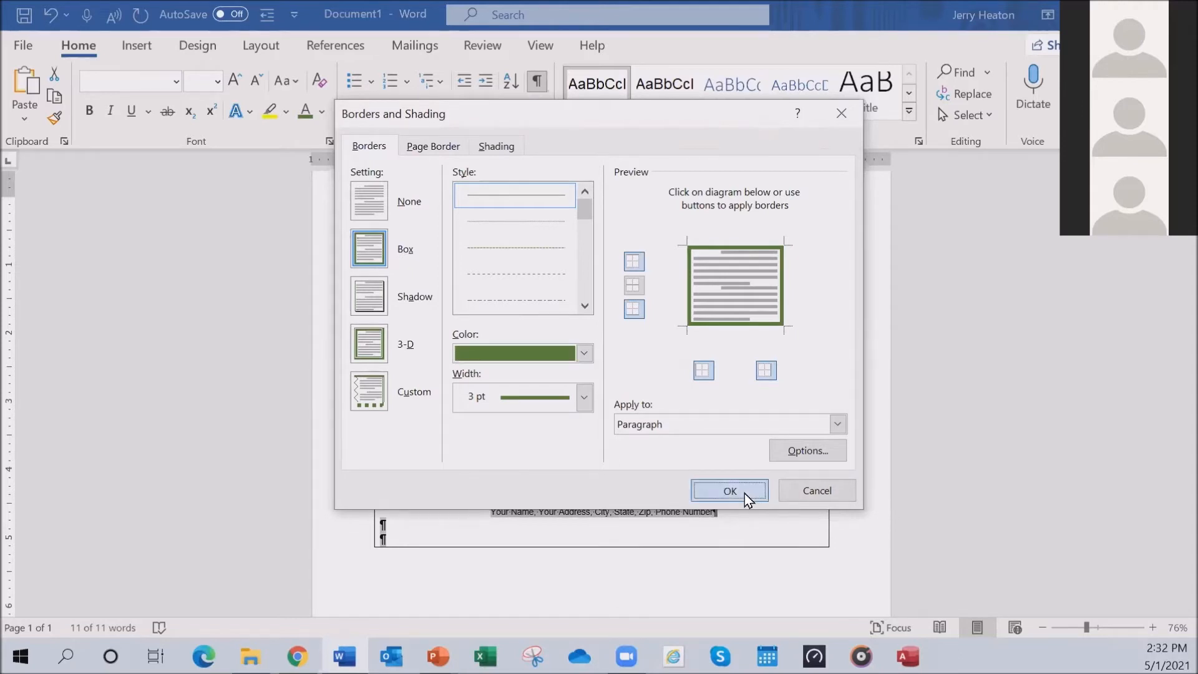
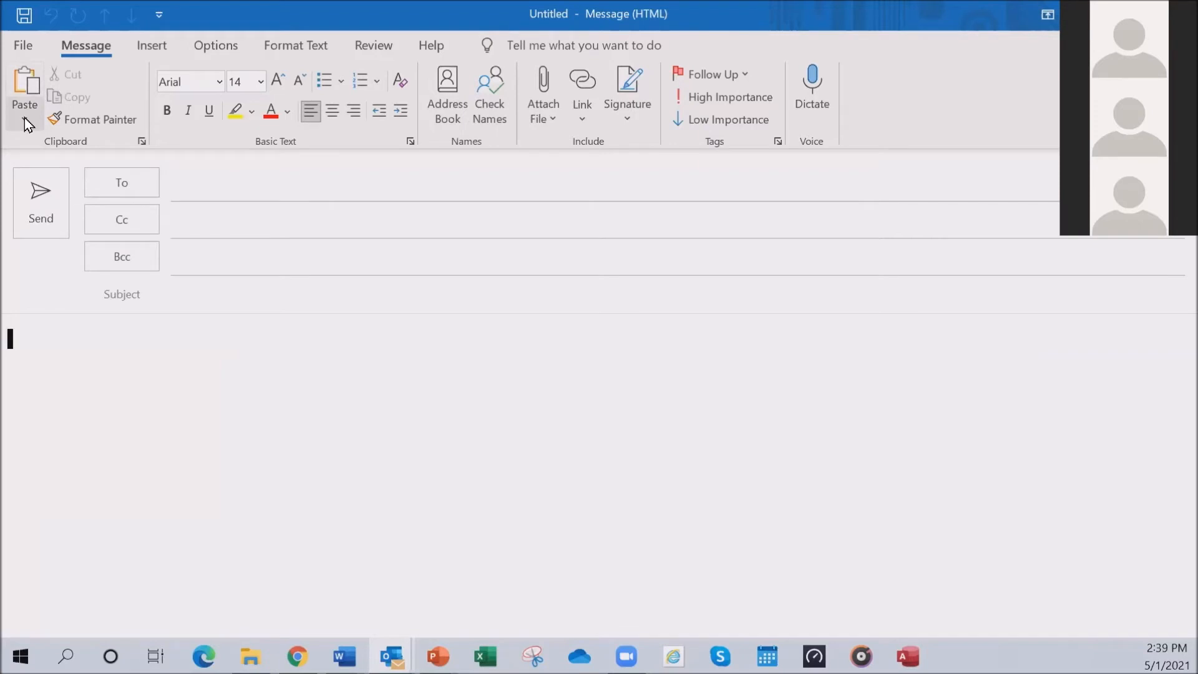
{"action": "left_click", "coordinate": [21, 120]}
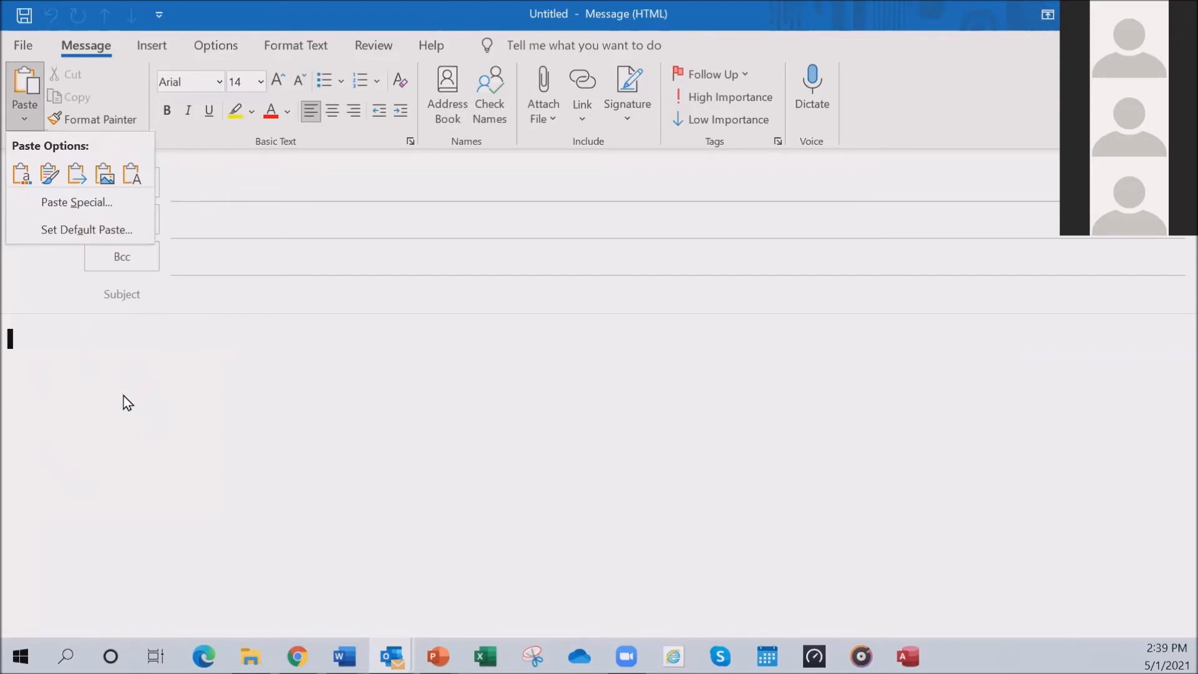
{"action": "left_click", "coordinate": [92, 367]}
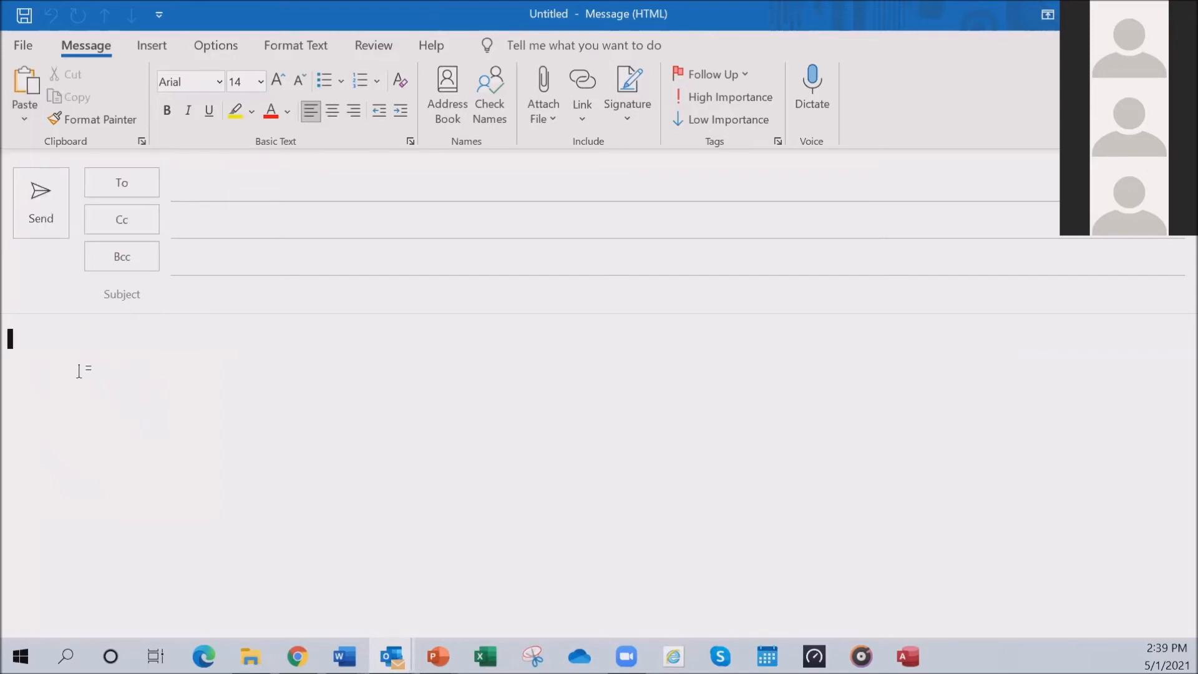
{"action": "type", "text": "I want to be sure that I have not missed something"}
{"action": "type", "text": ","}
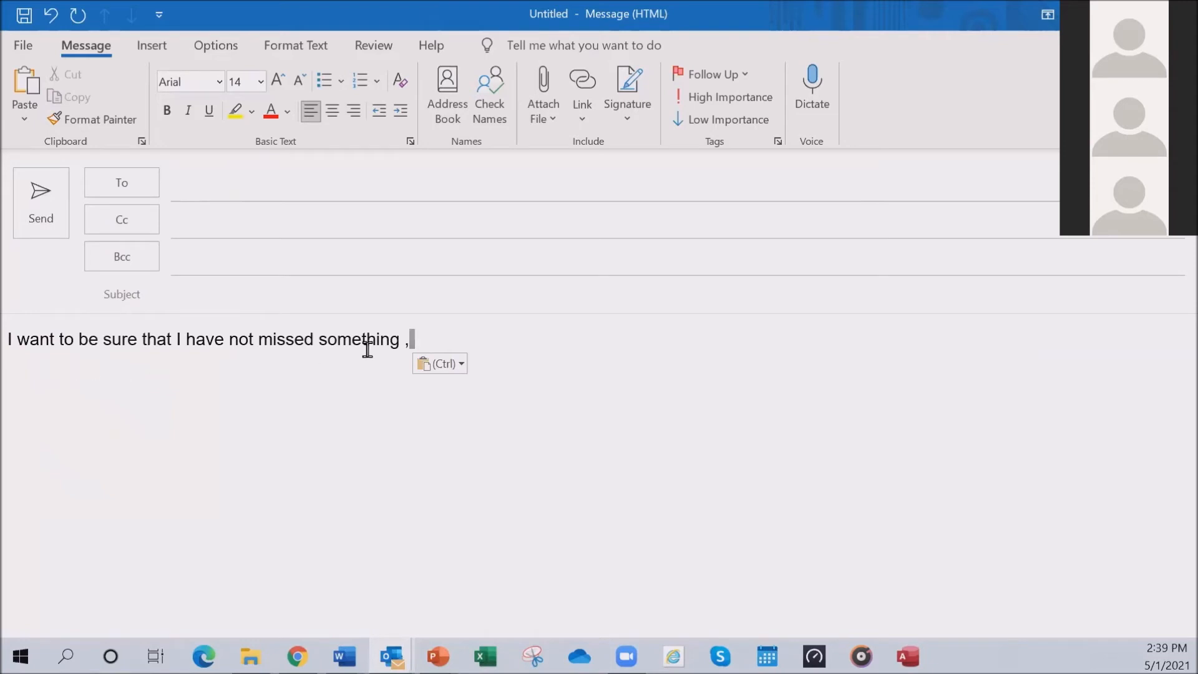
{"action": "key", "text": "BackSpace"}
{"action": "key", "text": "BackSpace"}
{"action": "key", "text": "BackSpace"}
{"action": "key", "text": "BackSpace"}
{"action": "key", "text": "BackSpace"}
{"action": "key", "text": "BackSpace"}
{"action": "key", "text": "BackSpace"}
{"action": "key", "text": "BackSpace"}
{"action": "key", "text": "BackSpace"}
{"action": "key", "text": "BackSpace"}
{"action": "key", "text": "BackSpace"}
{"action": "key", "text": "BackSpace"}
{"action": "key", "text": "BackSpace"}
{"action": "key", "text": "BackSpace"}
{"action": "key", "text": "BackSpace"}
{"action": "key", "text": "BackSpace"}
{"action": "key", "text": "BackSpace"}
{"action": "key", "text": "BackSpace"}
{"action": "key", "text": "BackSpace"}
{"action": "key", "text": "BackSpace"}
{"action": "key", "text": "BackSpace"}
{"action": "key", "text": "BackSpace"}
{"action": "key", "text": "BackSpace"}
{"action": "key", "text": "BackSpace"}
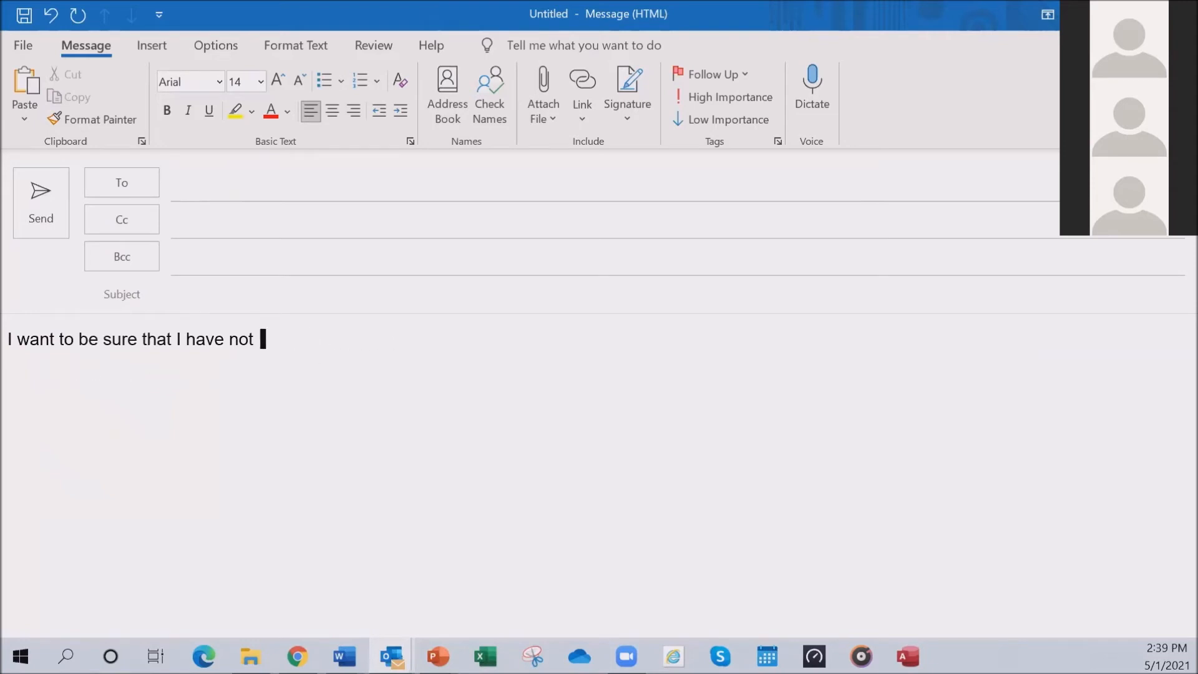
{"action": "key", "text": "BackSpace"}
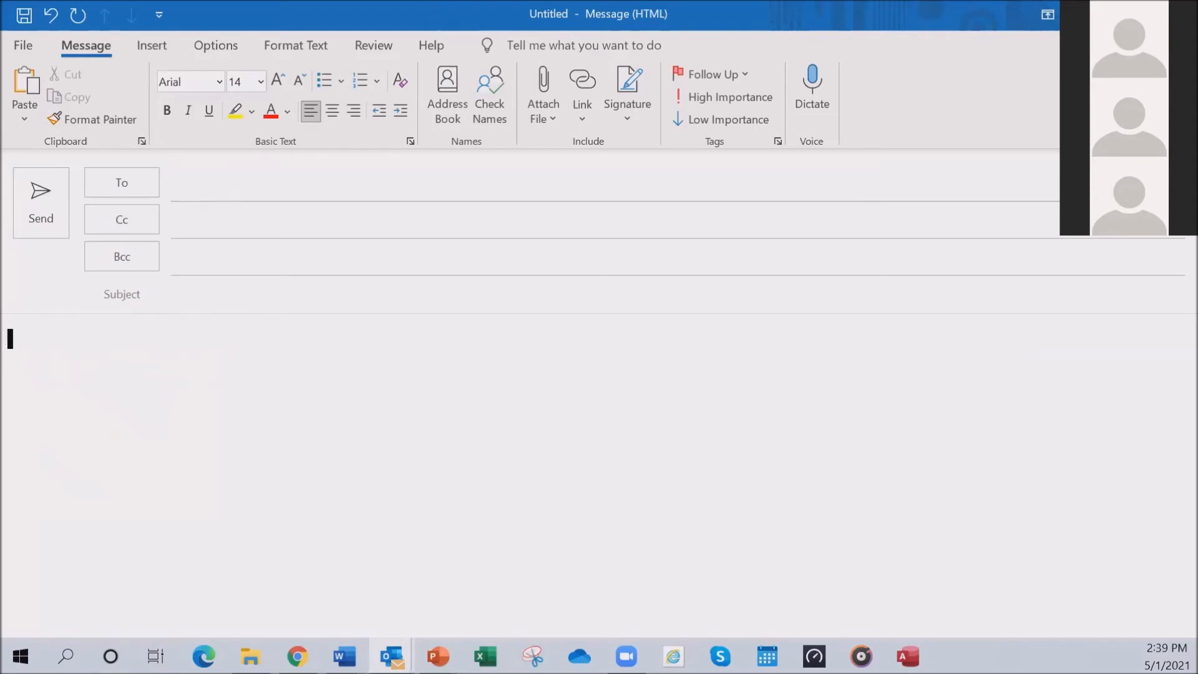
Switch to the finished thank-you note in Word, copy its entire content, and return to the blank Outlook message
{"action": "double_click", "coordinate": [624, 12]}
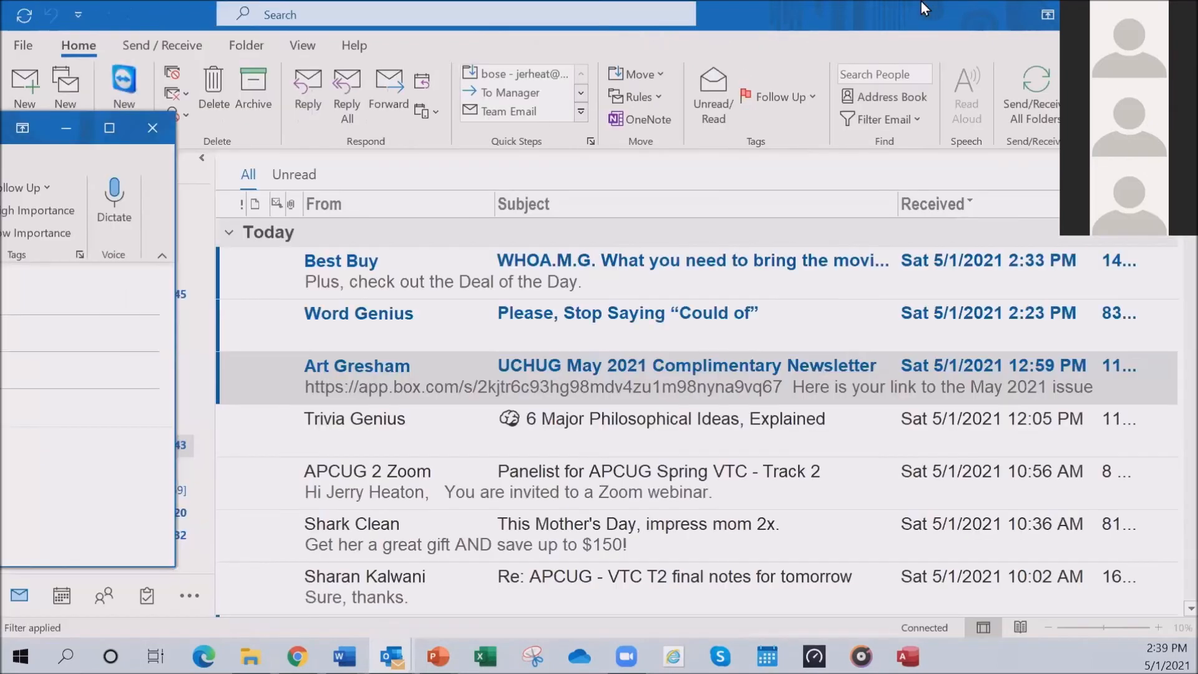
{"action": "left_click", "coordinate": [1092, 14]}
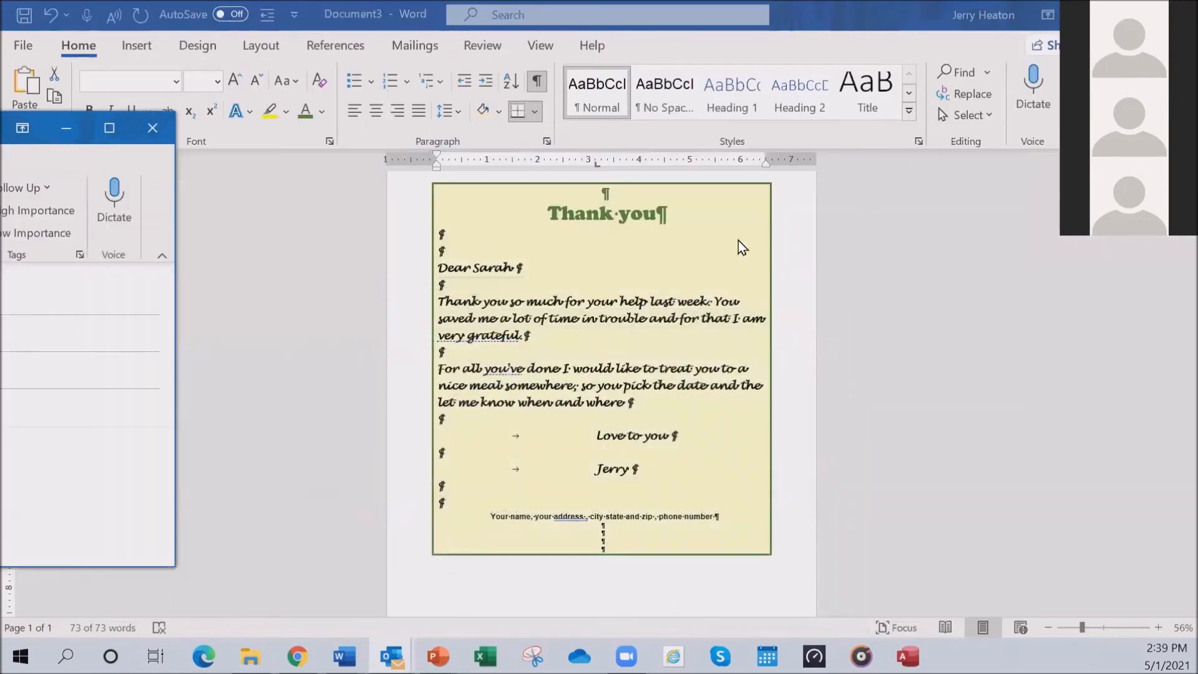
{"action": "left_click", "coordinate": [480, 330]}
{"action": "key", "text": "ctrl+a"}
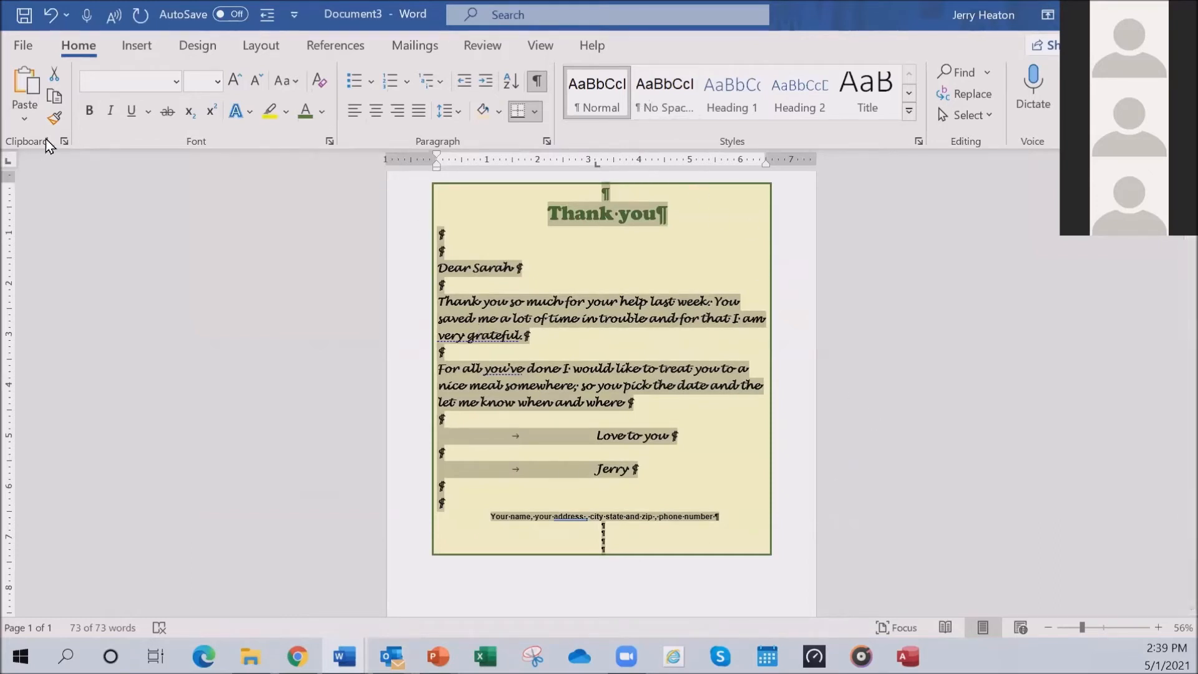
{"action": "left_click", "coordinate": [66, 143]}
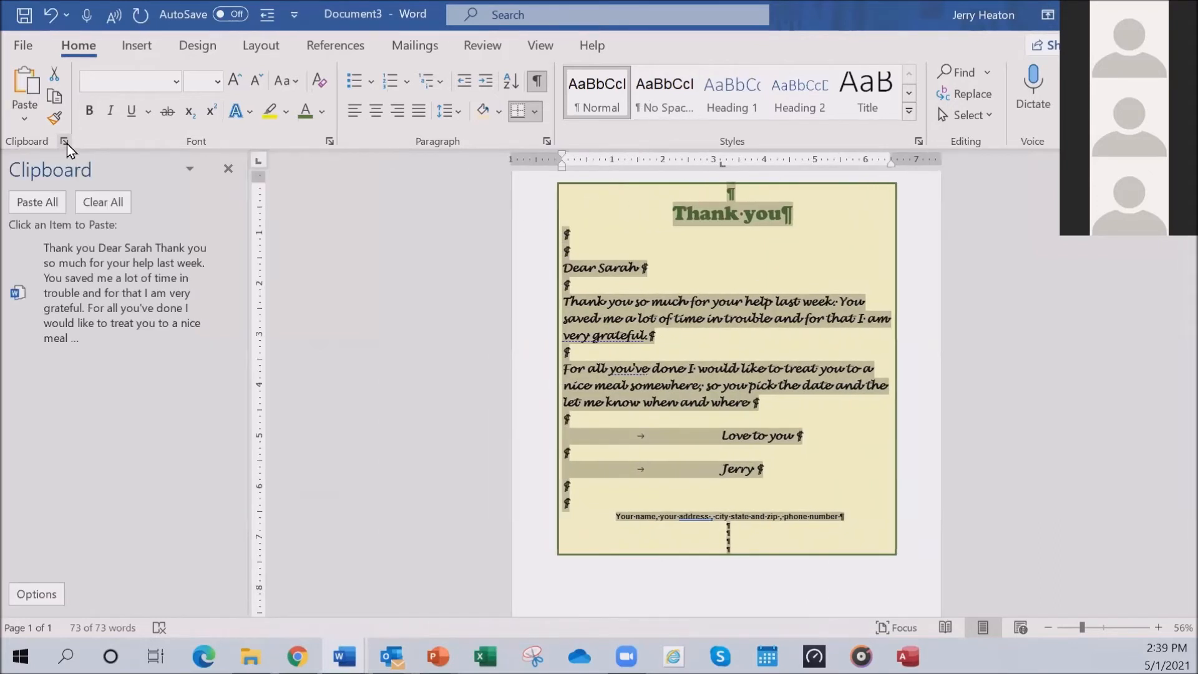
{"action": "left_click", "coordinate": [64, 141]}
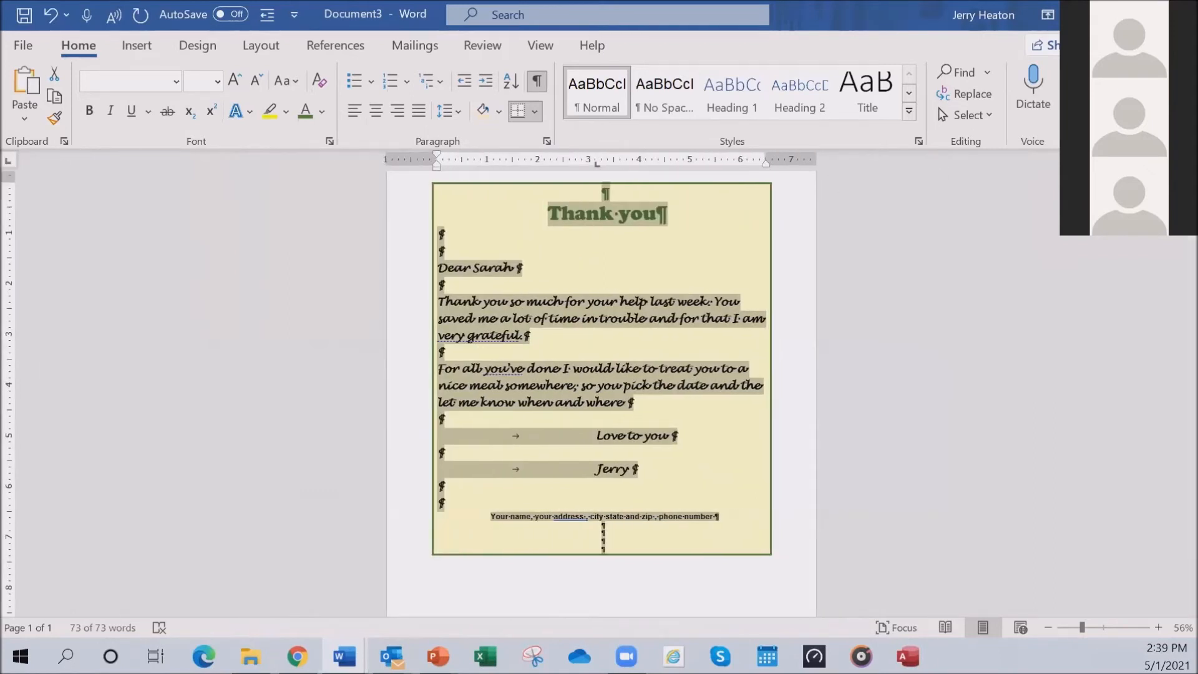
{"action": "key", "text": "alt+Tab"}
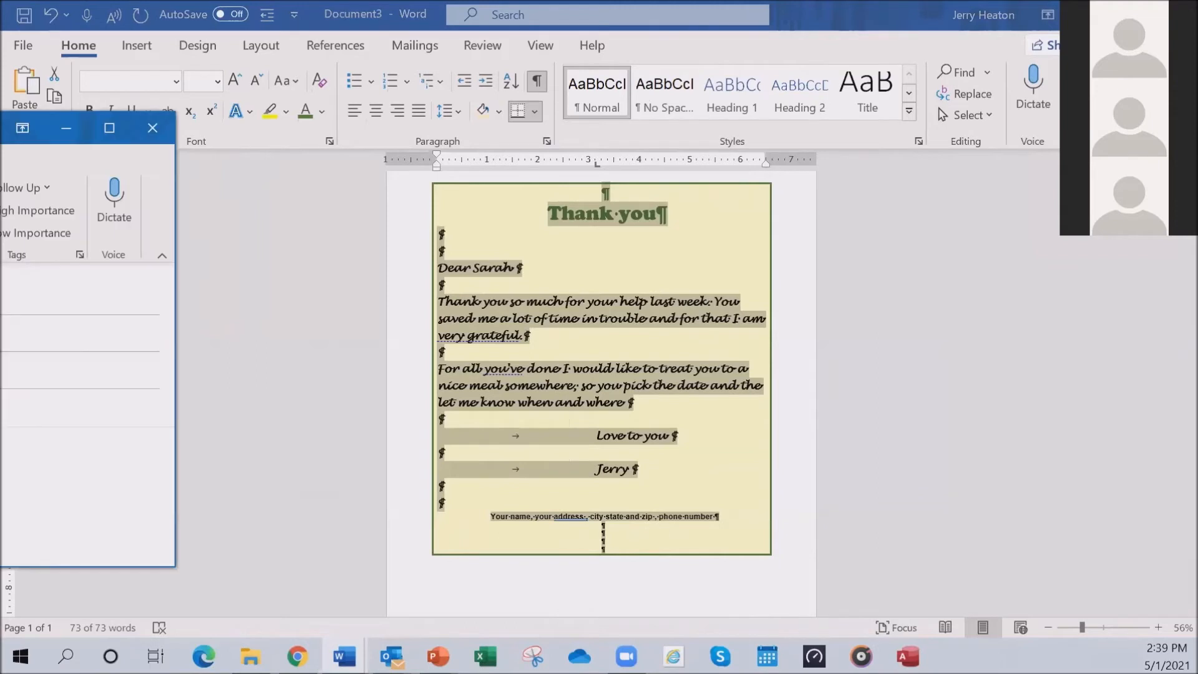
{"action": "left_click_drag", "start_coordinate": [3, 128], "coordinate": [532, 2]}
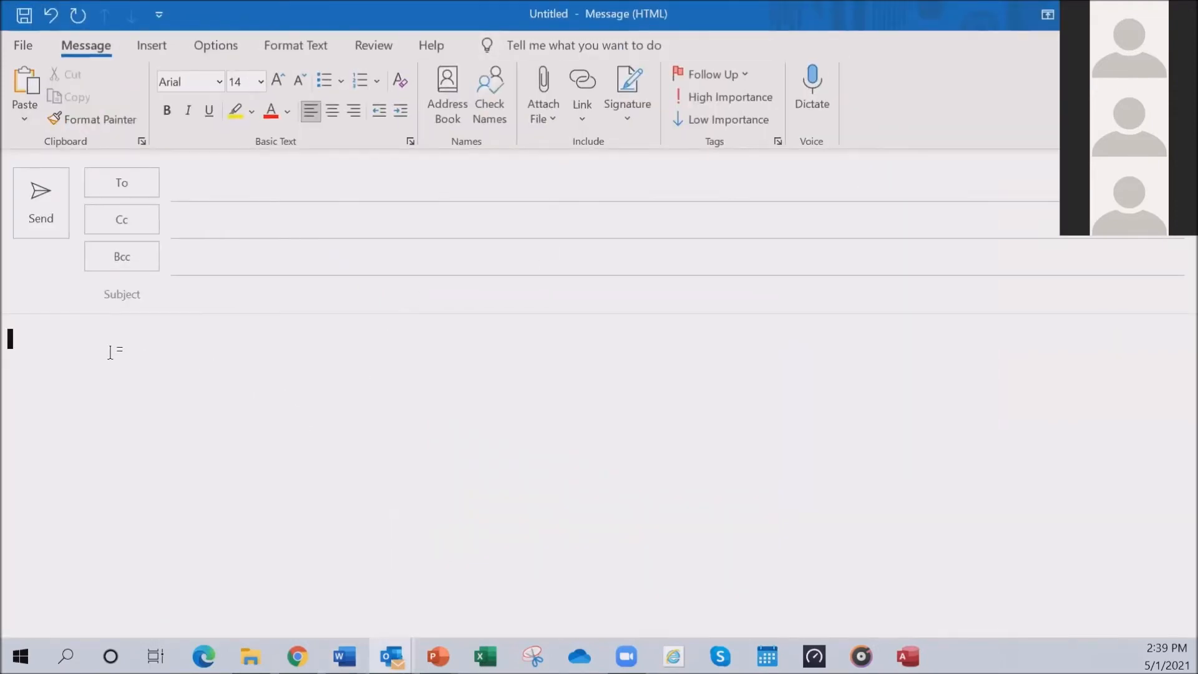
Paste the copied thank-you note into the message body as a picture and center it
{"action": "left_click", "coordinate": [24, 117]}
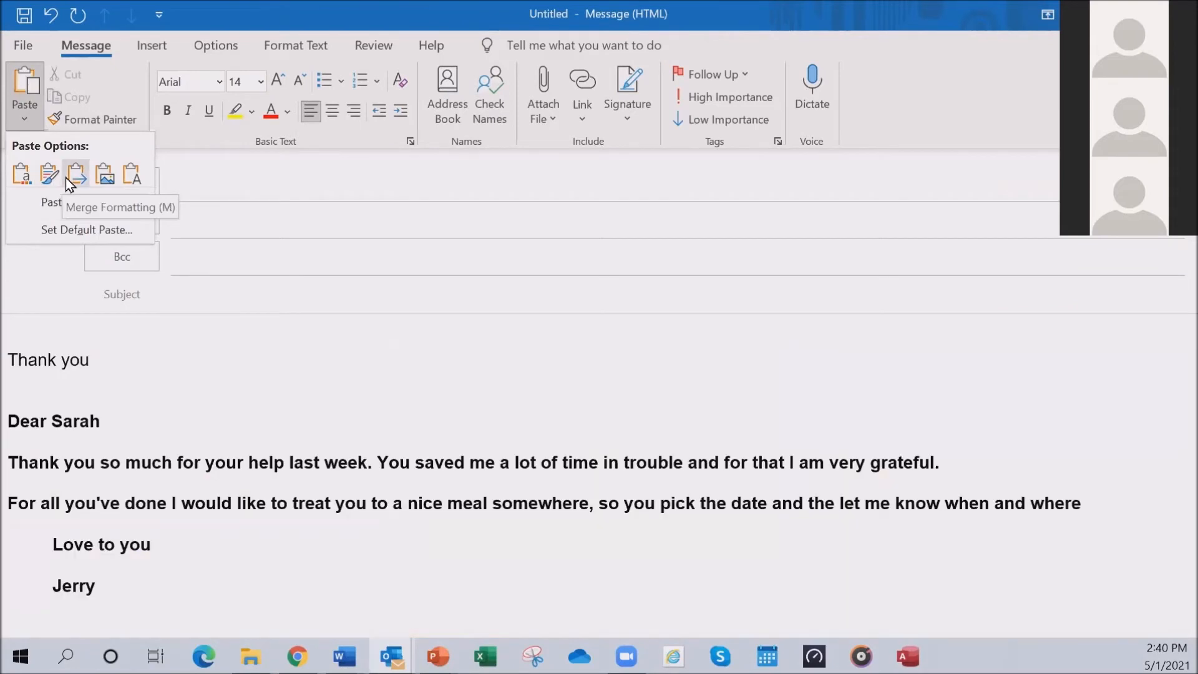
{"action": "left_click", "coordinate": [100, 176]}
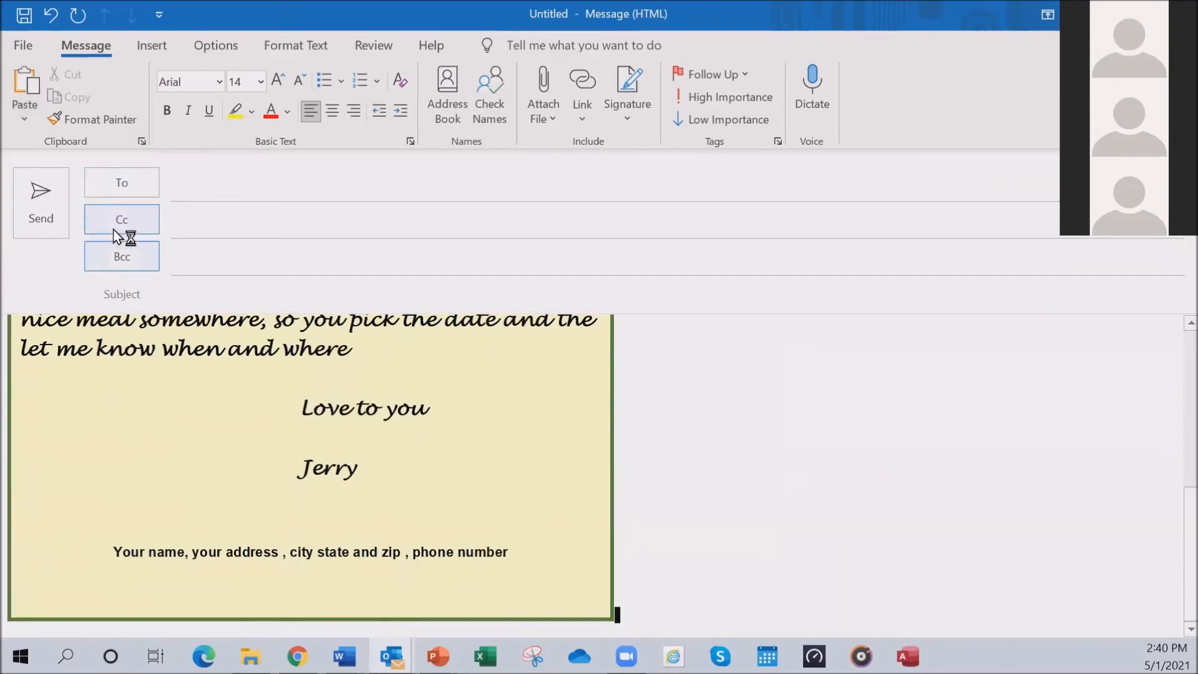
{"action": "scroll", "coordinate": [260, 434], "scroll_direction": "down", "scroll_amount": 4, "text": "ctrl"}
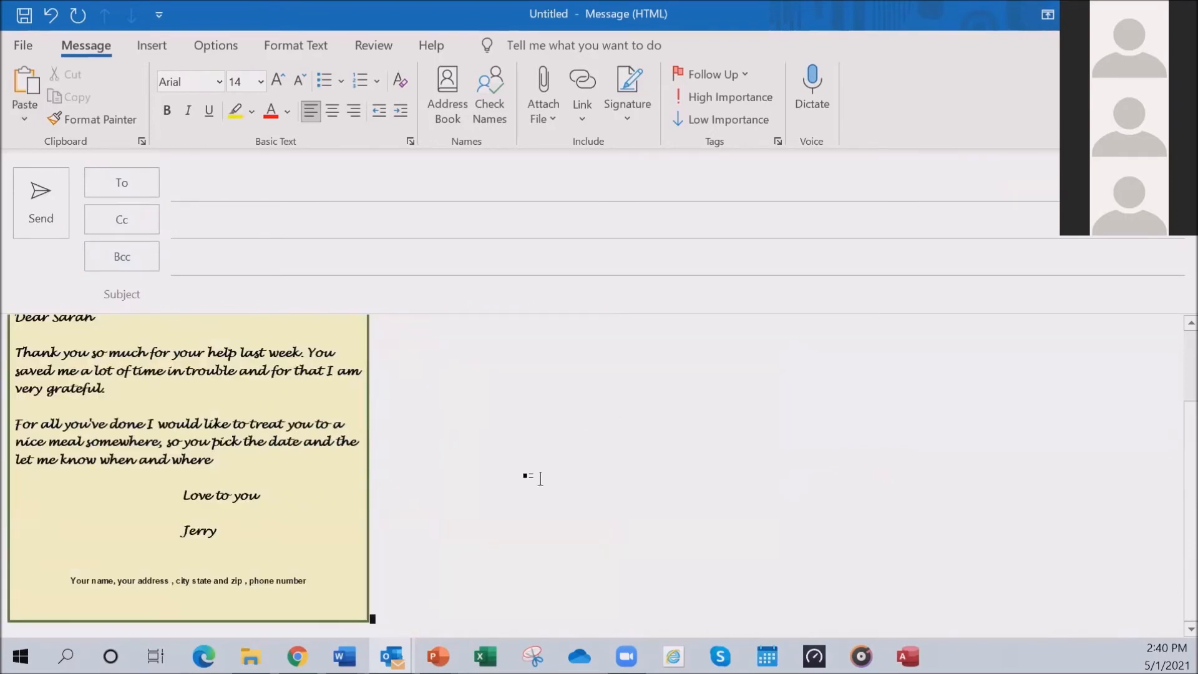
{"action": "scroll", "coordinate": [346, 430], "scroll_direction": "down", "scroll_amount": 1, "text": "ctrl"}
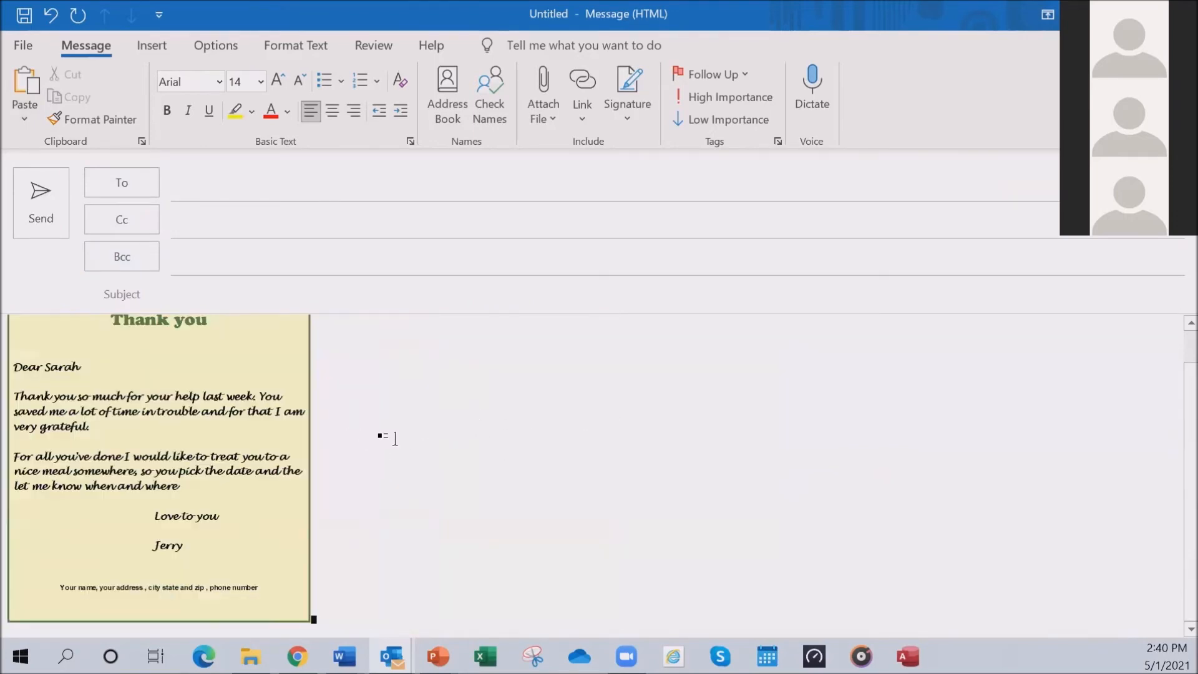
{"action": "scroll", "coordinate": [280, 440], "scroll_direction": "up", "scroll_amount": 2, "text": "ctrl"}
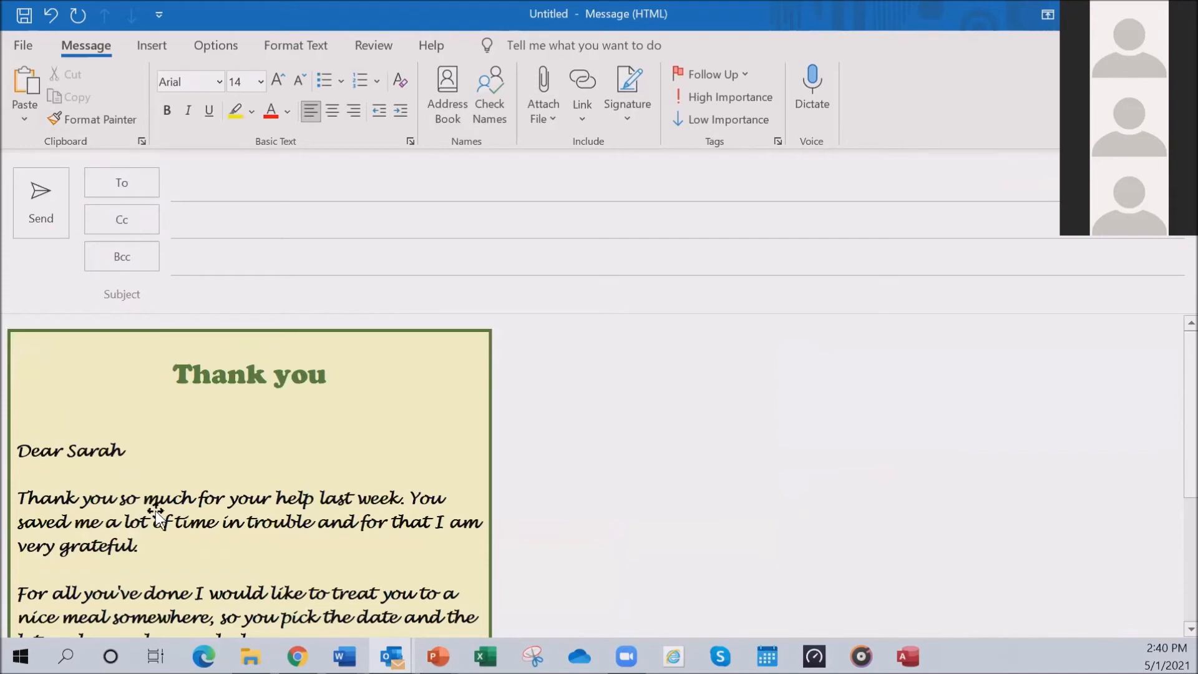
{"action": "left_click_drag", "start_coordinate": [156, 512], "coordinate": [160, 519]}
{"action": "key", "text": "ctrl+e"}
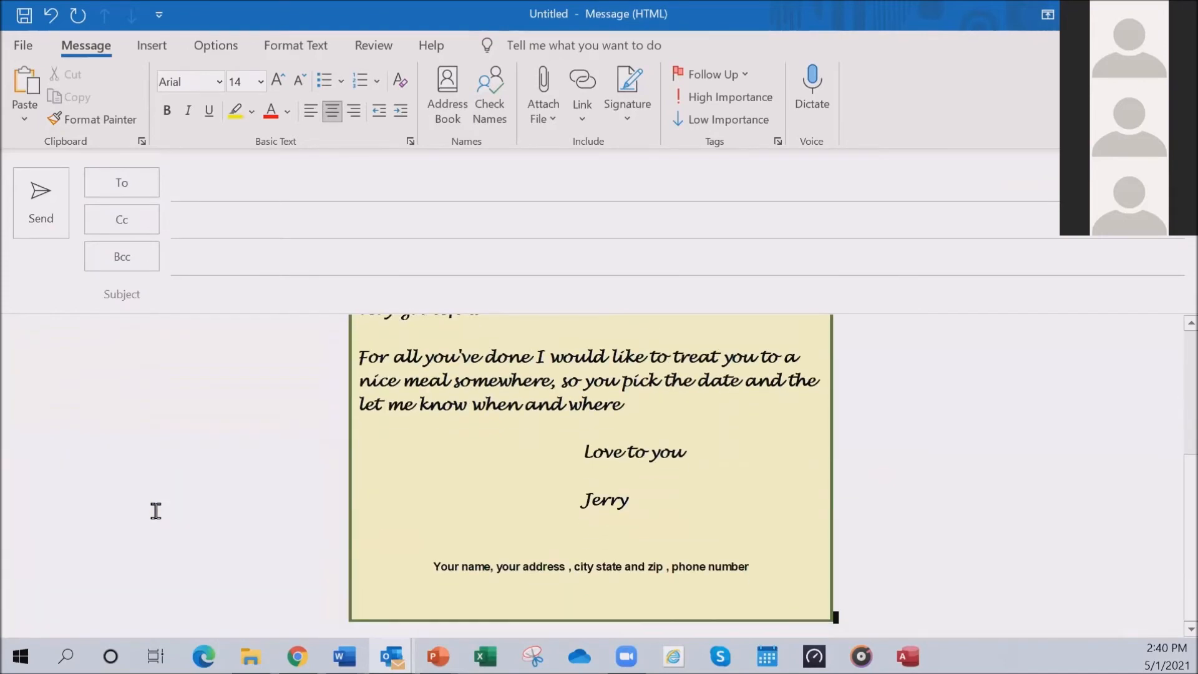
Examine the pasted note picture in the message from the heading down to the contact line
{"action": "scroll", "coordinate": [417, 494], "scroll_direction": "up", "scroll_amount": 1}
{"action": "scroll", "coordinate": [406, 456], "scroll_direction": "up", "scroll_amount": 2}
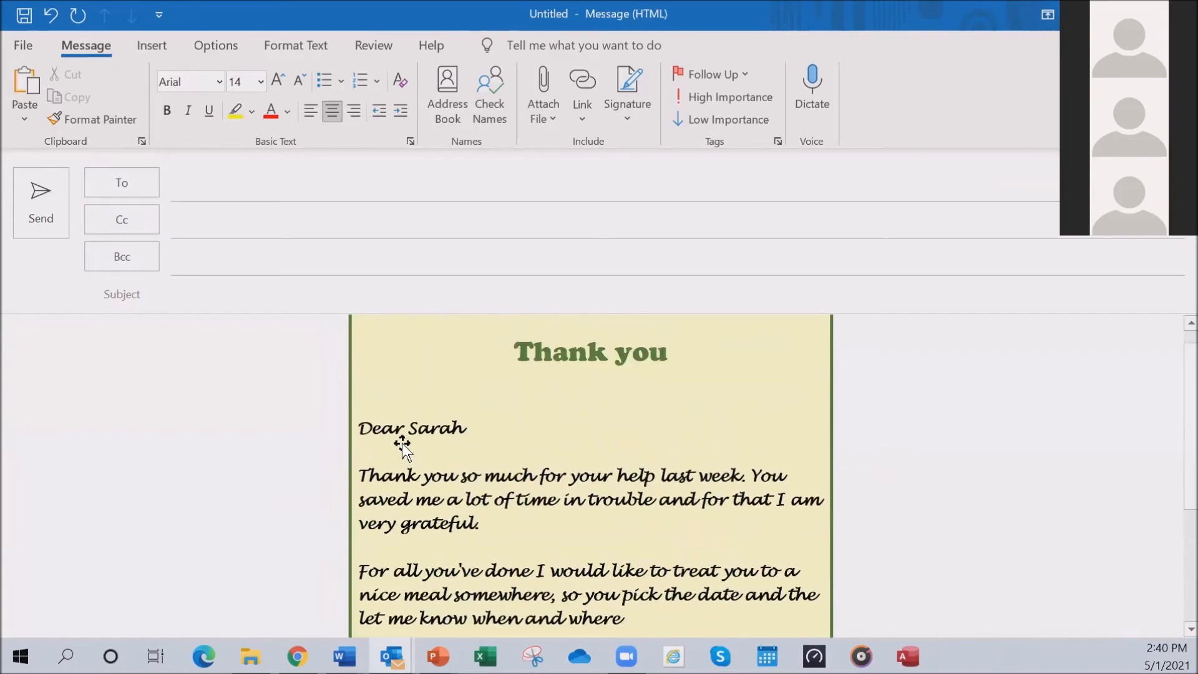
{"action": "scroll", "coordinate": [398, 462], "scroll_direction": "down", "scroll_amount": 3}
{"action": "scroll", "coordinate": [396, 472], "scroll_direction": "down", "scroll_amount": 1}
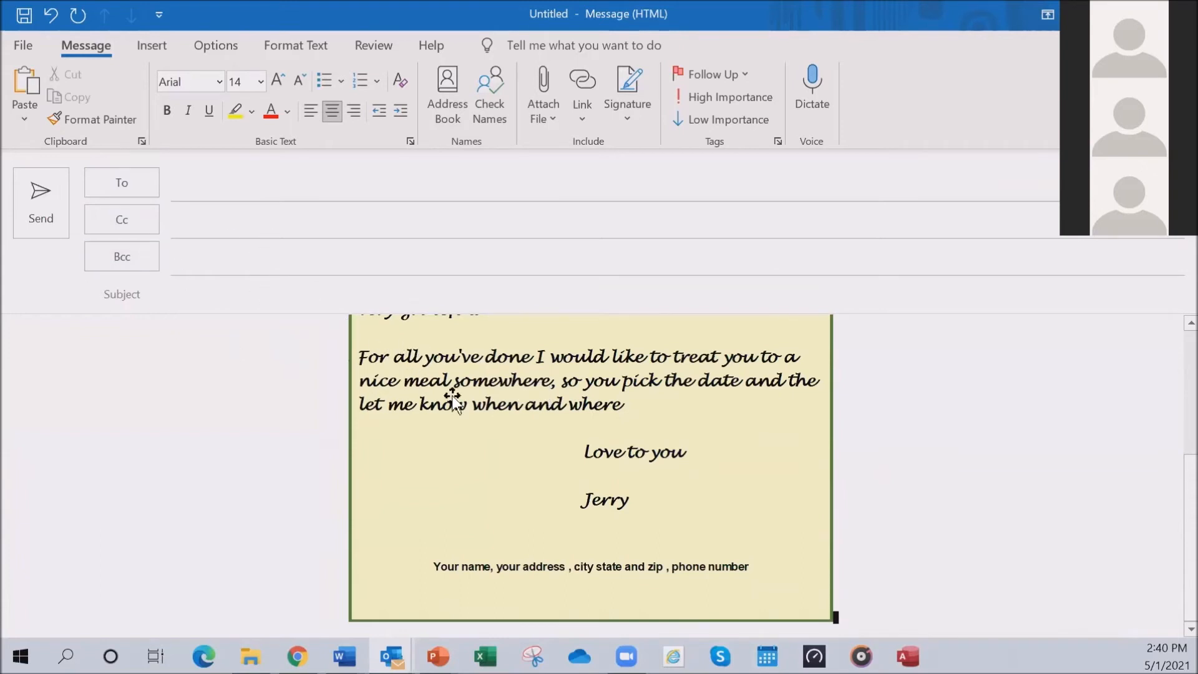
{"action": "scroll", "coordinate": [662, 469], "scroll_direction": "up", "scroll_amount": 5}
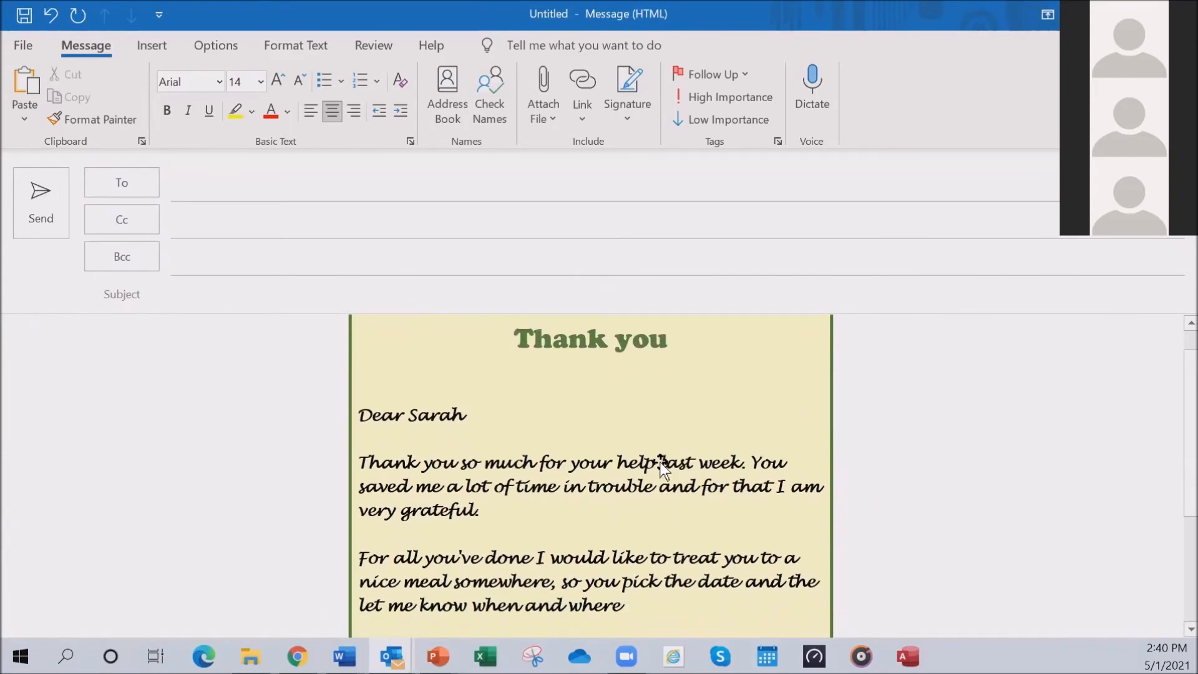
{"action": "scroll", "coordinate": [662, 470], "scroll_direction": "up", "scroll_amount": 1}
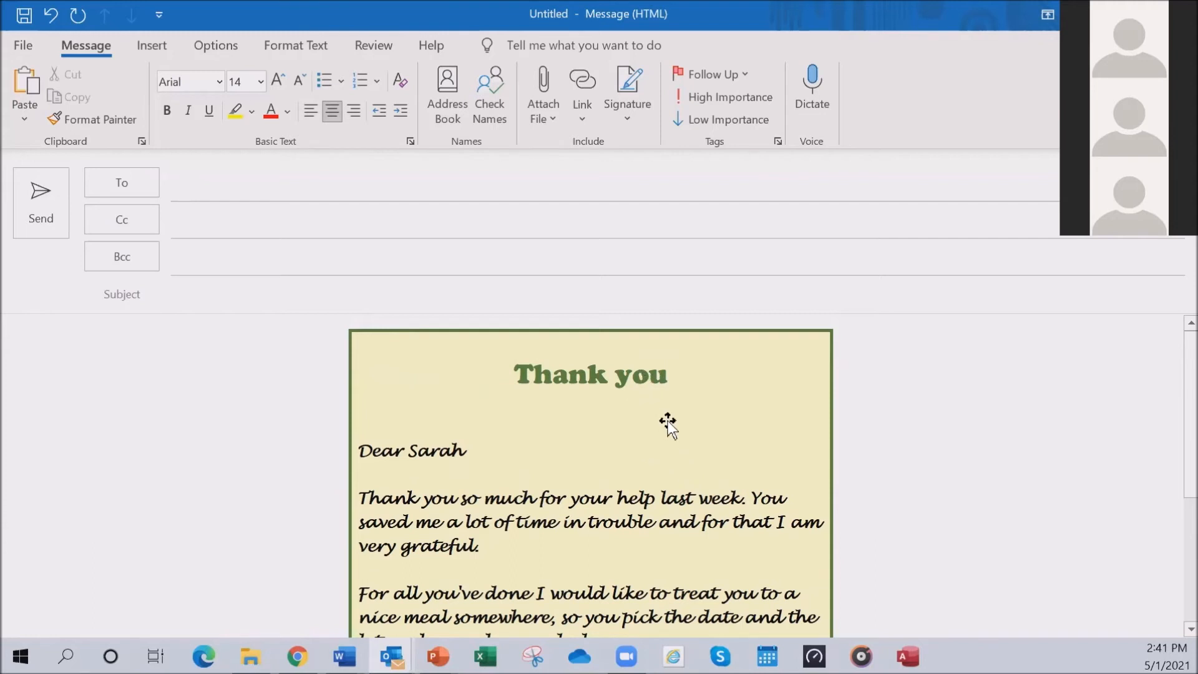
{"action": "scroll", "coordinate": [669, 416], "scroll_direction": "down", "scroll_amount": 4}
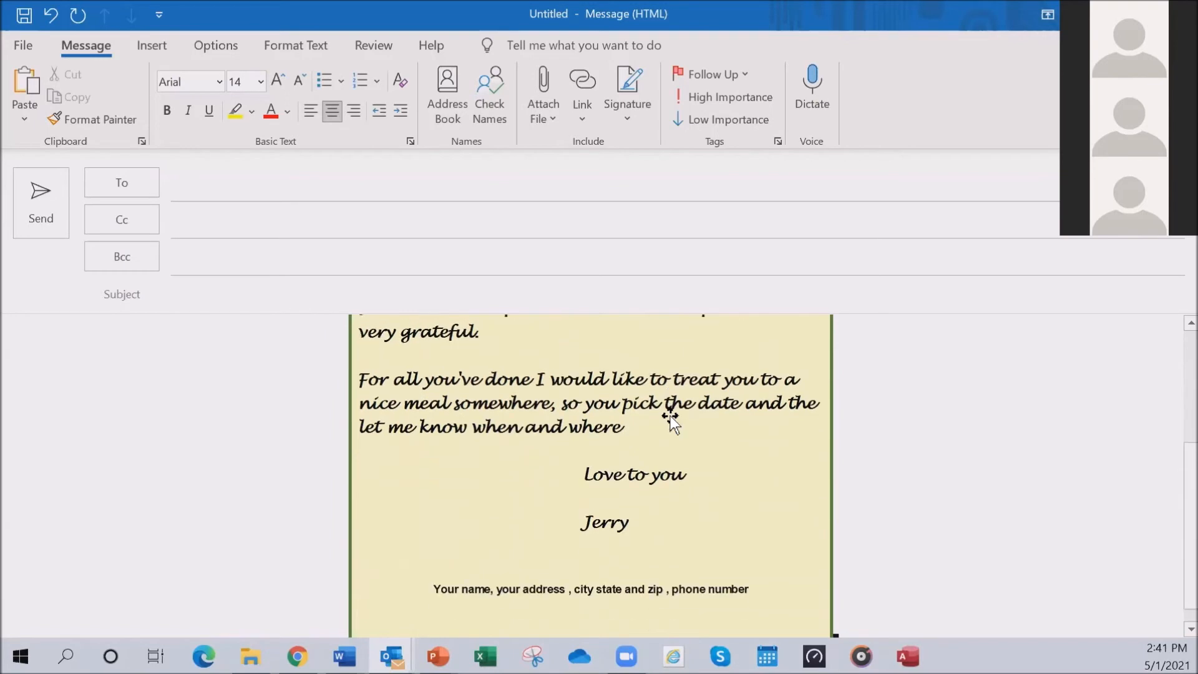
{"action": "scroll", "coordinate": [670, 415], "scroll_direction": "up", "scroll_amount": 2}
{"action": "scroll", "coordinate": [670, 415], "scroll_direction": "up", "scroll_amount": 2}
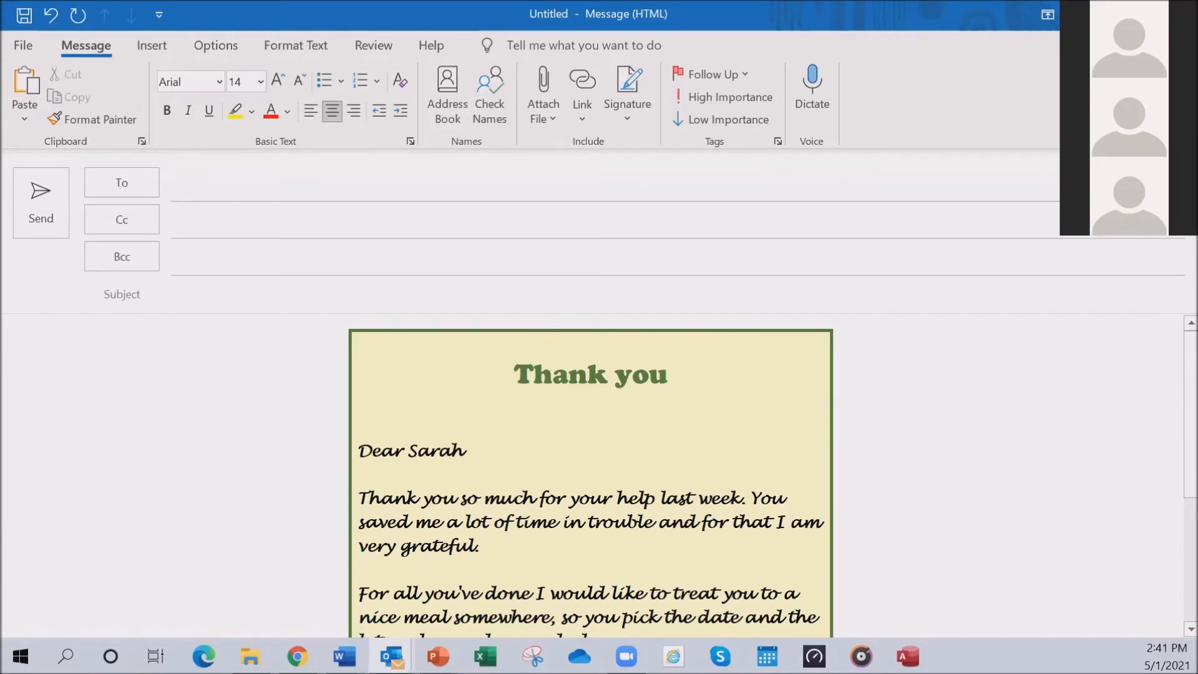
Close the email message and the finished thank-you note document, discarding the changes in both
{"action": "left_click", "coordinate": [1176, 14]}
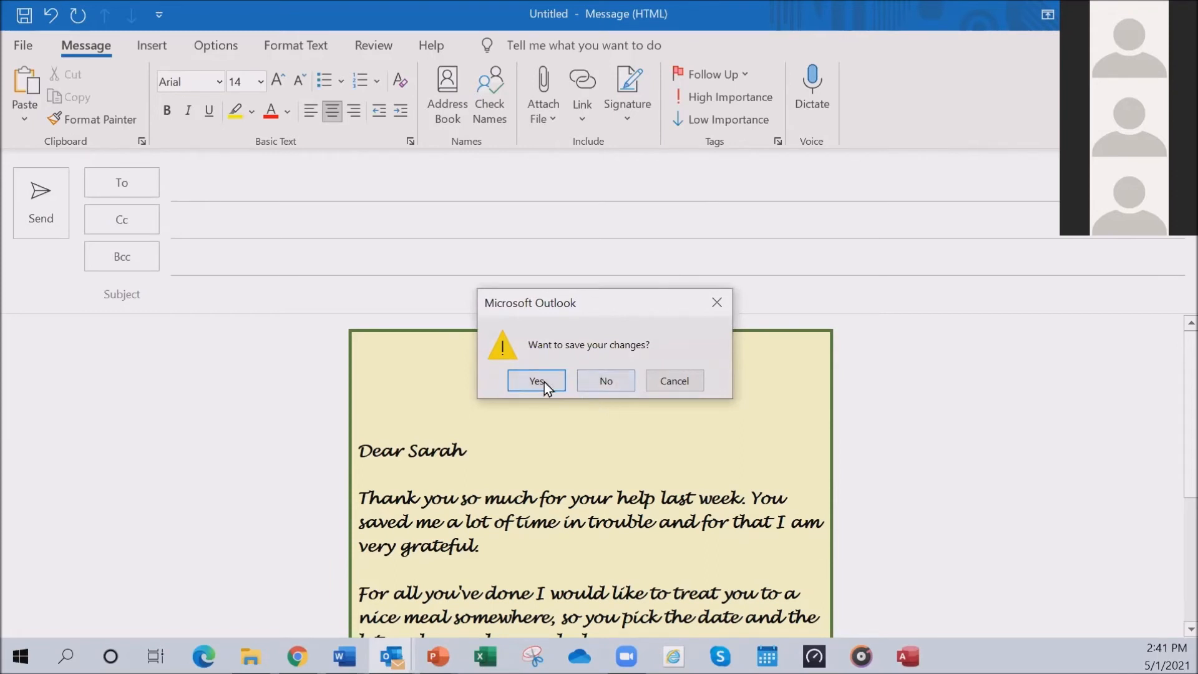
{"action": "left_click", "coordinate": [606, 379]}
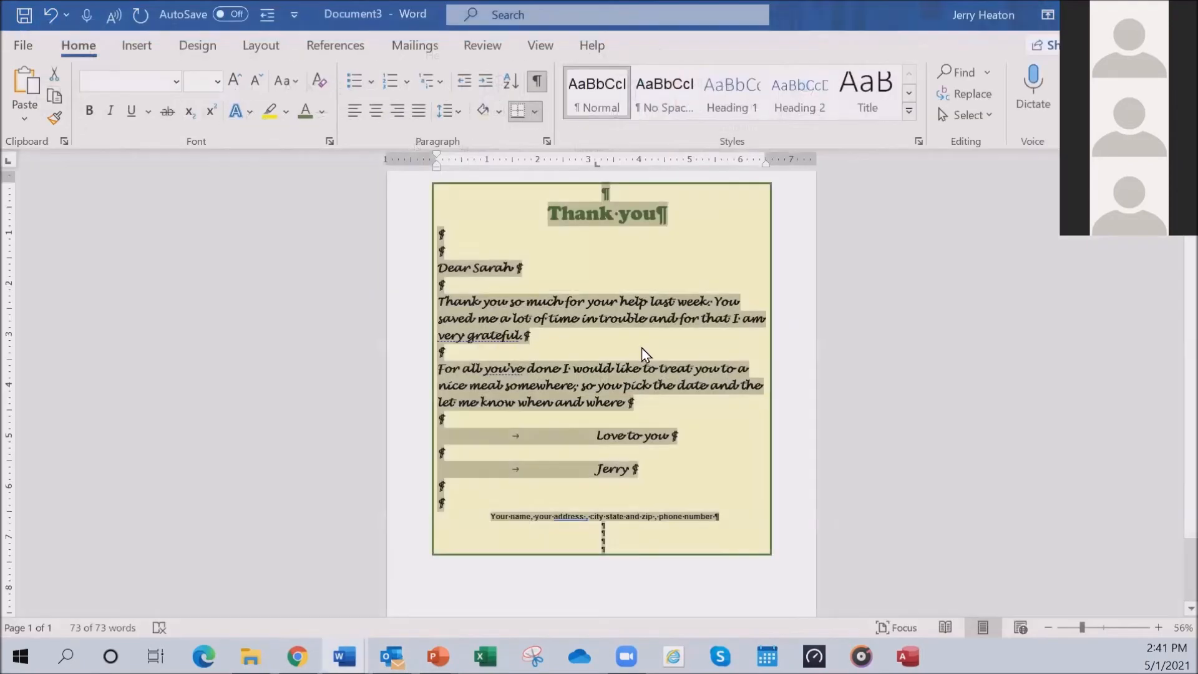
{"action": "left_click", "coordinate": [1179, 14]}
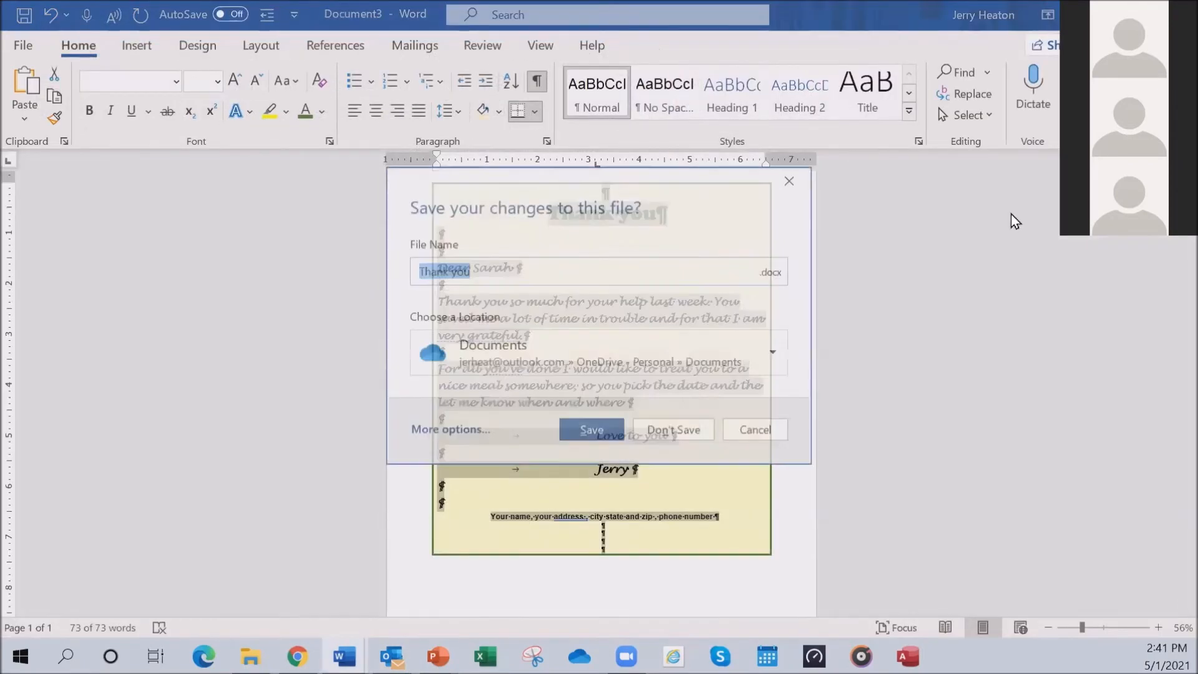
{"action": "left_click", "coordinate": [691, 425]}
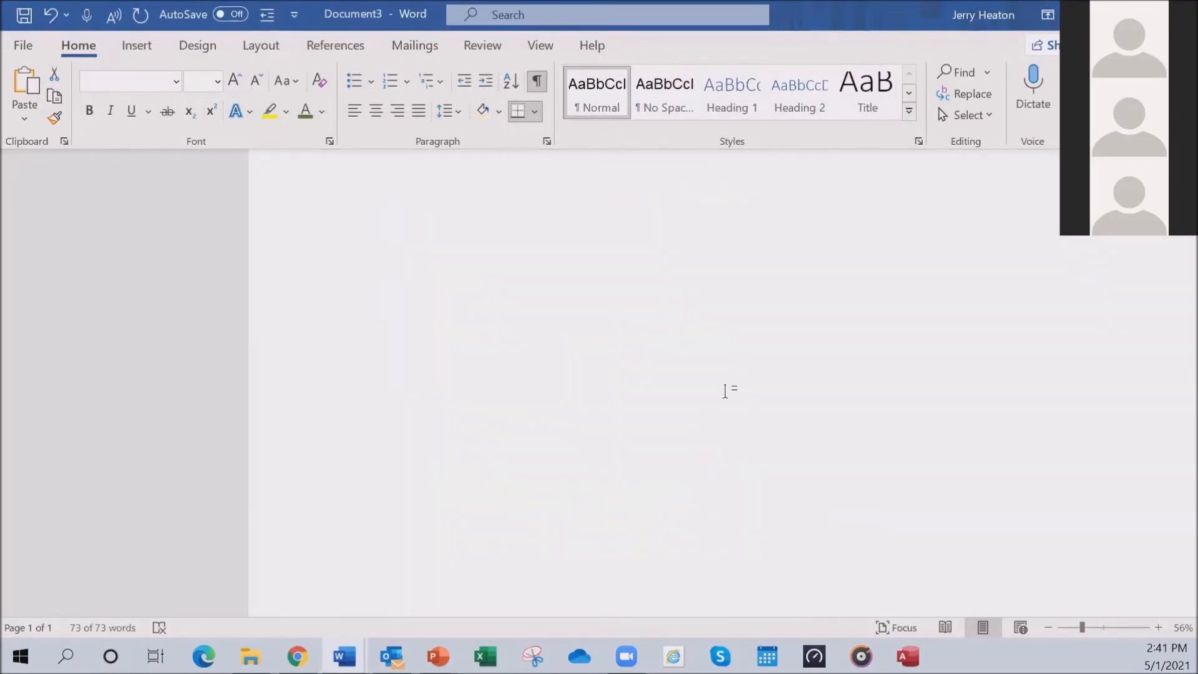
Close the remaining Word documents, including the blank Thank You template, without saving changes
{"action": "left_click", "coordinate": [1178, 14]}
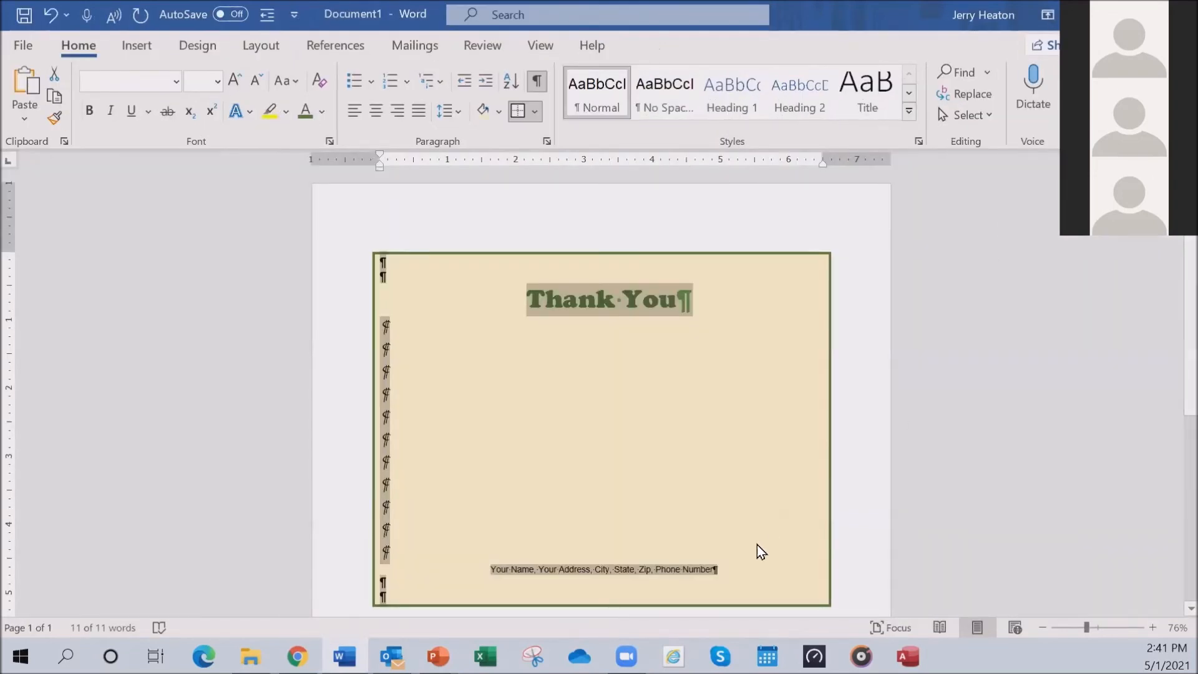
{"action": "scroll", "coordinate": [685, 419], "scroll_direction": "down", "scroll_amount": 3}
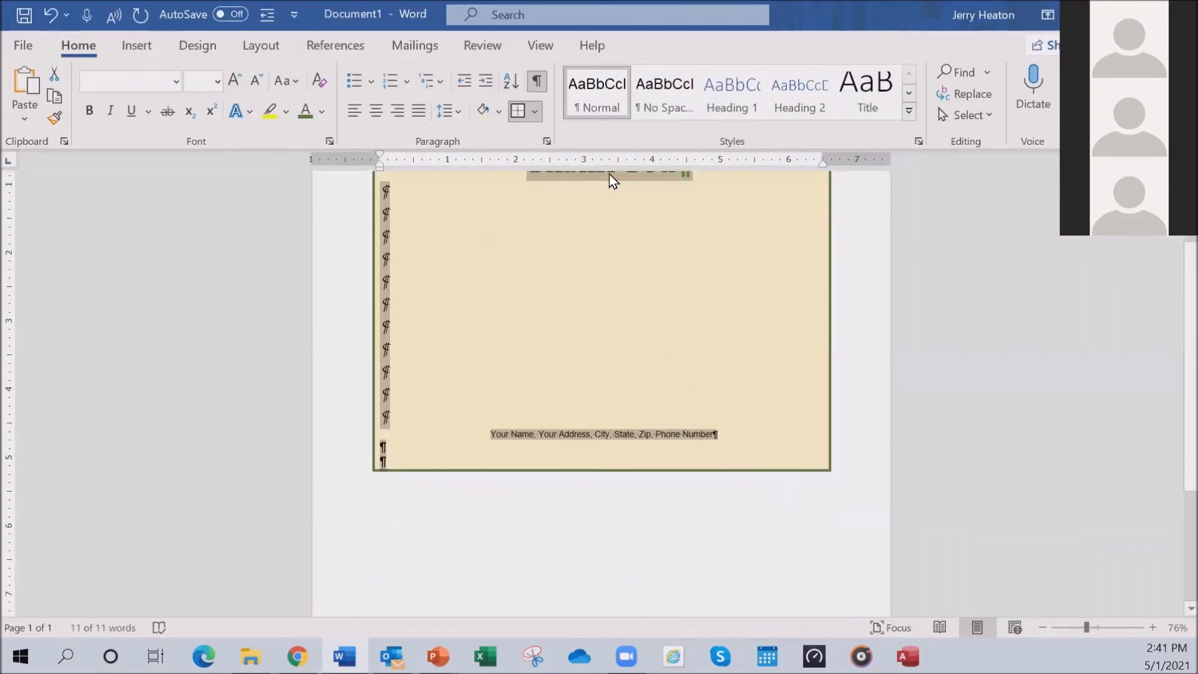
{"action": "left_click", "coordinate": [1179, 14]}
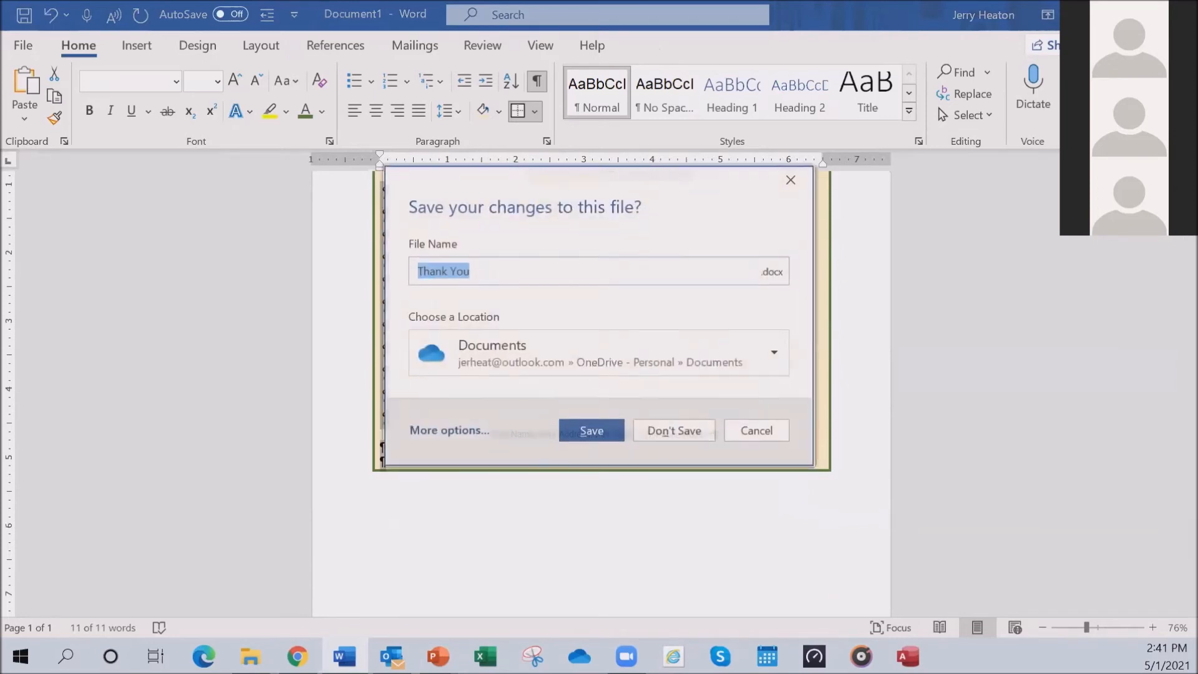
{"action": "left_click", "coordinate": [683, 430]}
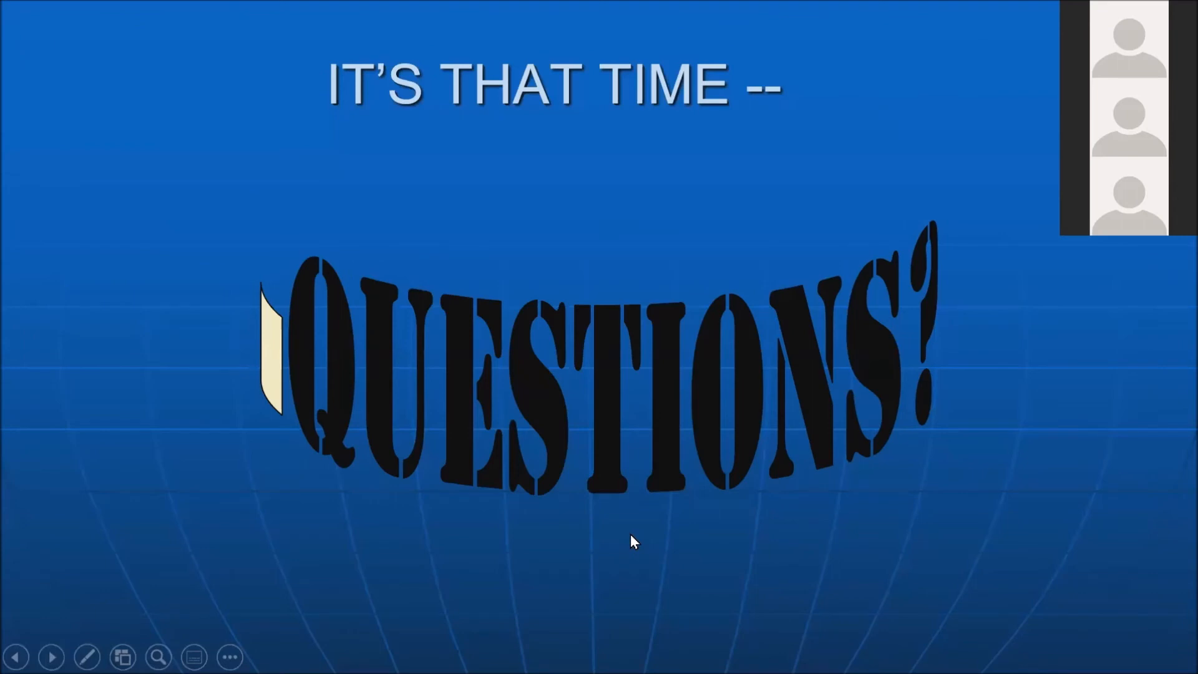
End the PowerPoint slide show from the Questions slide
{"action": "left_click", "coordinate": [630, 534]}
{"action": "scroll", "coordinate": [225, 446], "scroll_direction": "down", "scroll_amount": 1}
{"action": "scroll", "coordinate": [228, 431], "scroll_direction": "up", "scroll_amount": 1}
{"action": "scroll", "coordinate": [432, 146], "scroll_direction": "down", "scroll_amount": 1}
{"action": "key", "text": "Escape"}
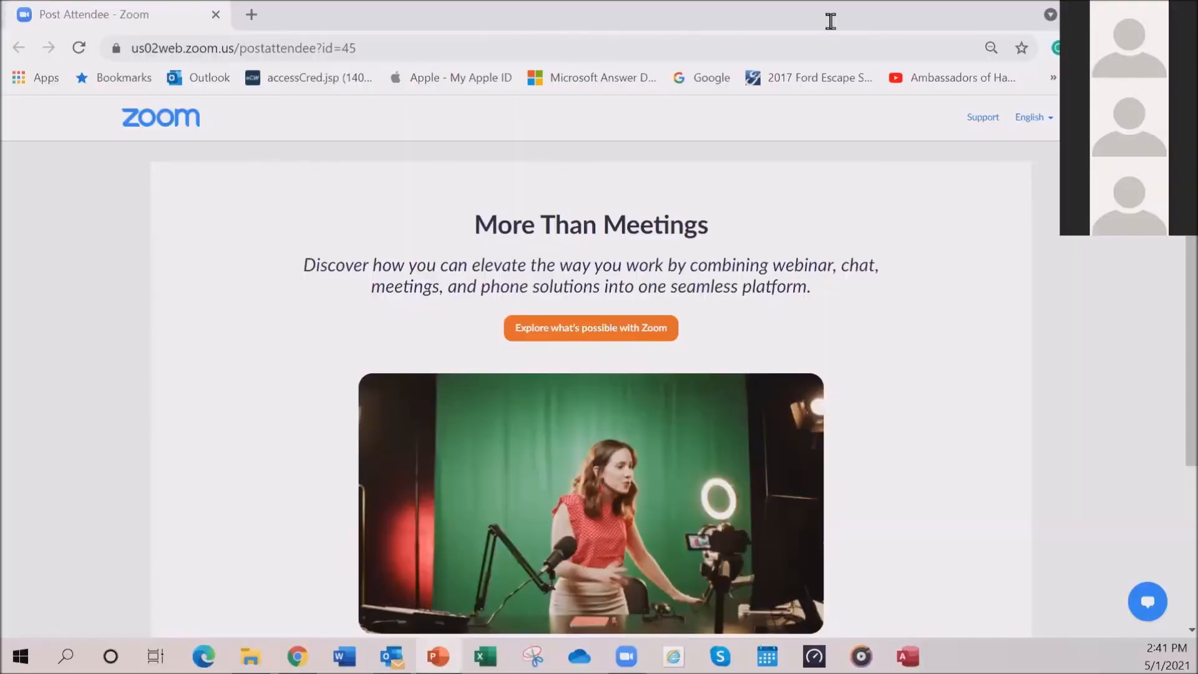